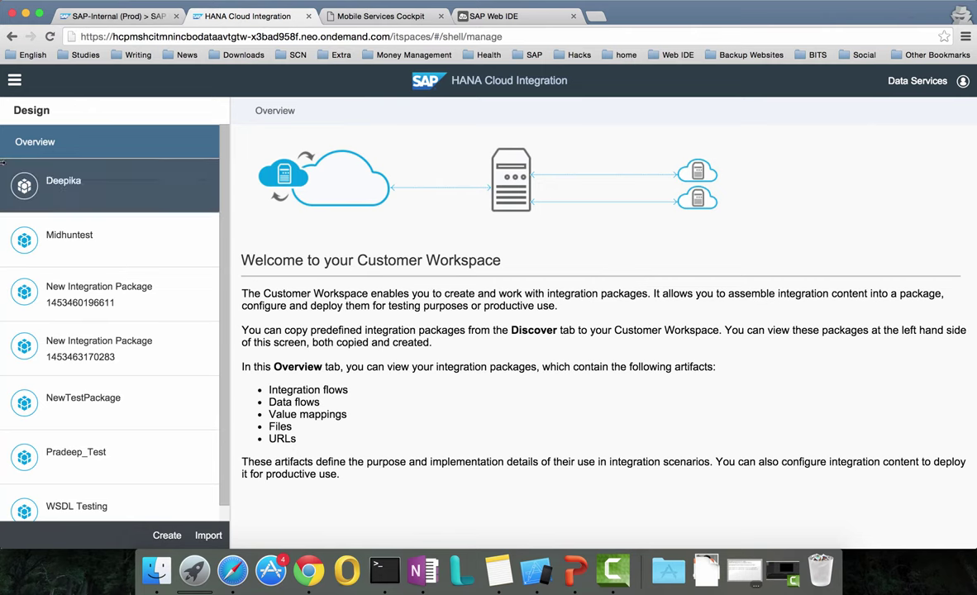
Create a new integration package from the Design workspace package list.
{"action": "left_click", "coordinate": [165, 536]}
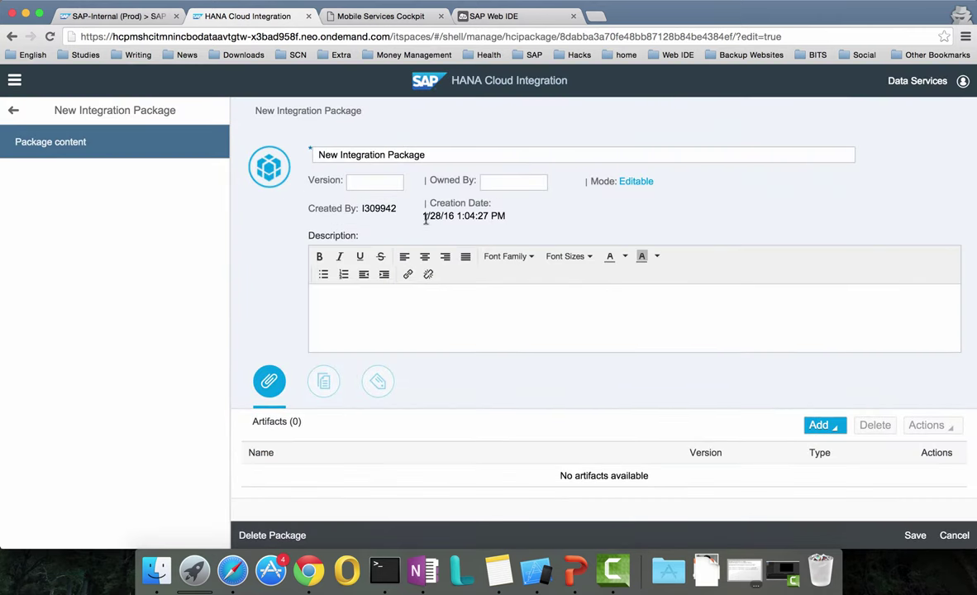
Rename the new package to 'CustomerListDemo' and list the artifact types available to add.
{"action": "left_click_drag", "start_coordinate": [431, 156], "coordinate": [293, 157]}
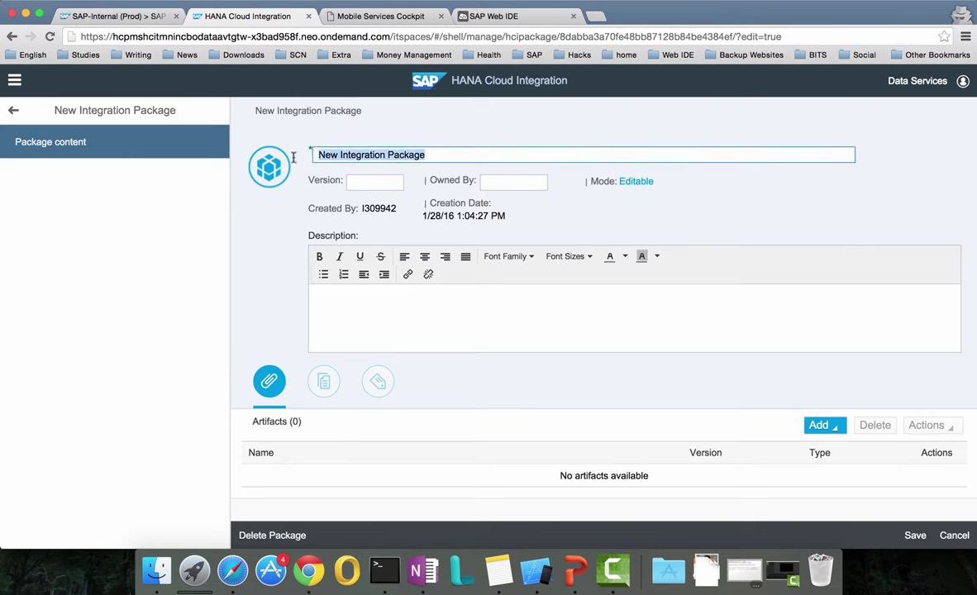
{"action": "type", "text": "CustomerListDemo"}
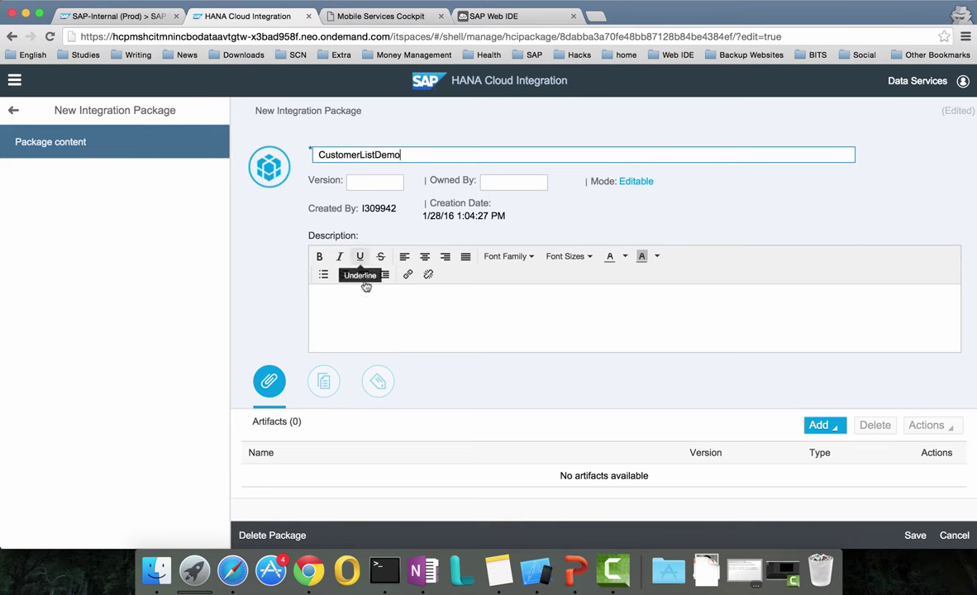
{"action": "left_click", "coordinate": [824, 426]}
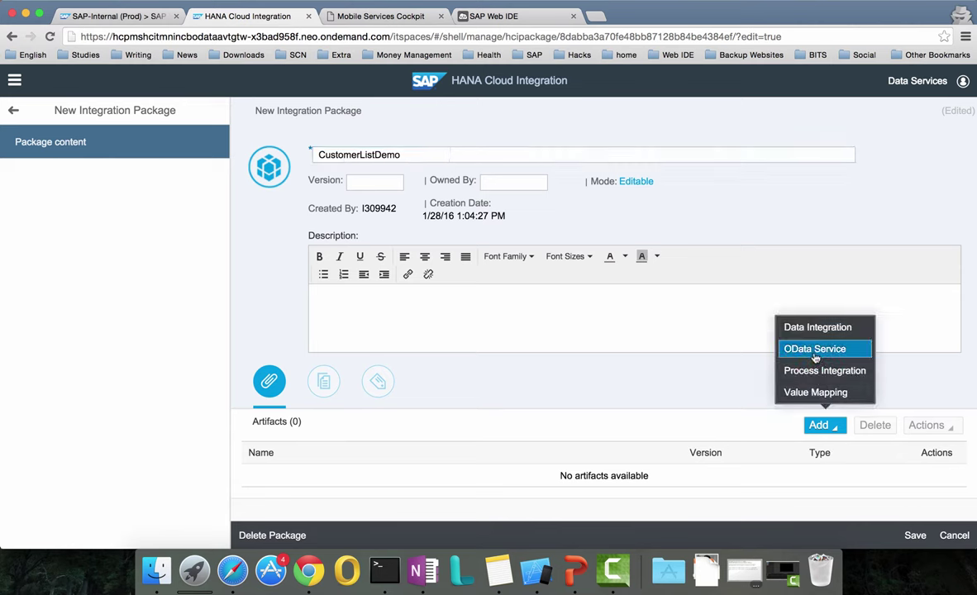
Create an OData Service artifact named 'CustomersListDemo'.
{"action": "key", "text": "Return"}
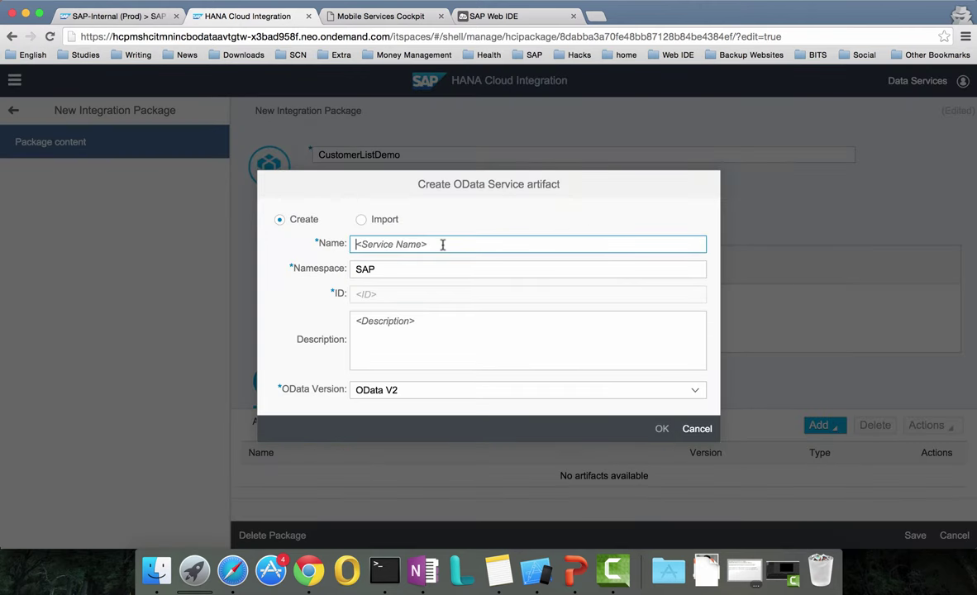
{"action": "type", "text": "Cus"}
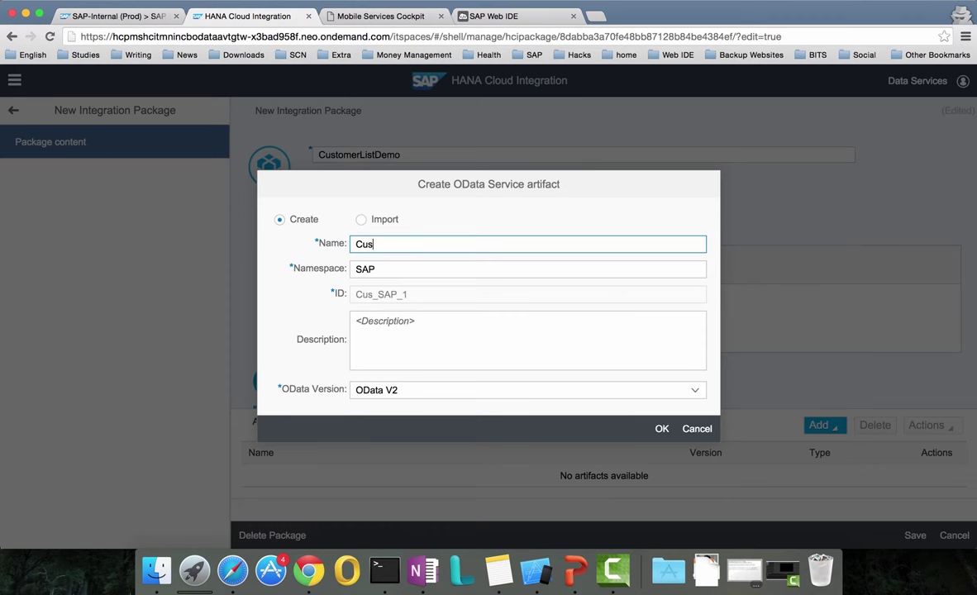
{"action": "type", "text": "tomers"}
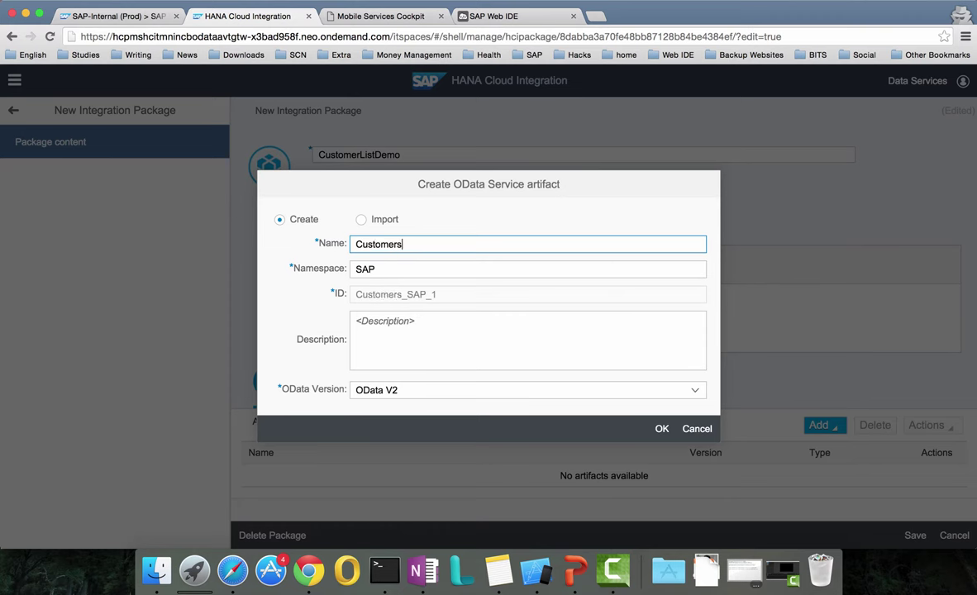
{"action": "type", "text": "ListDemo"}
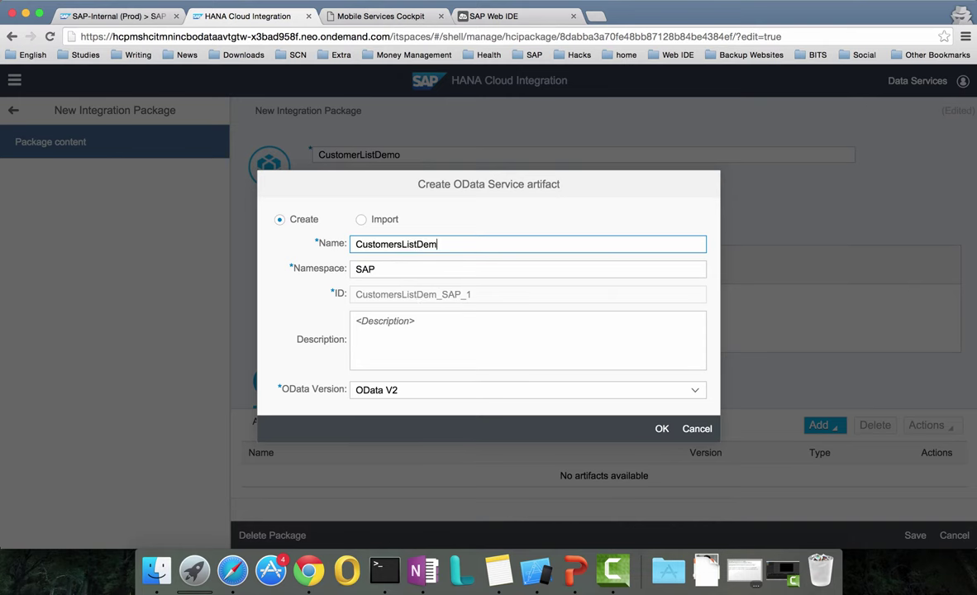
{"action": "left_click", "coordinate": [662, 429]}
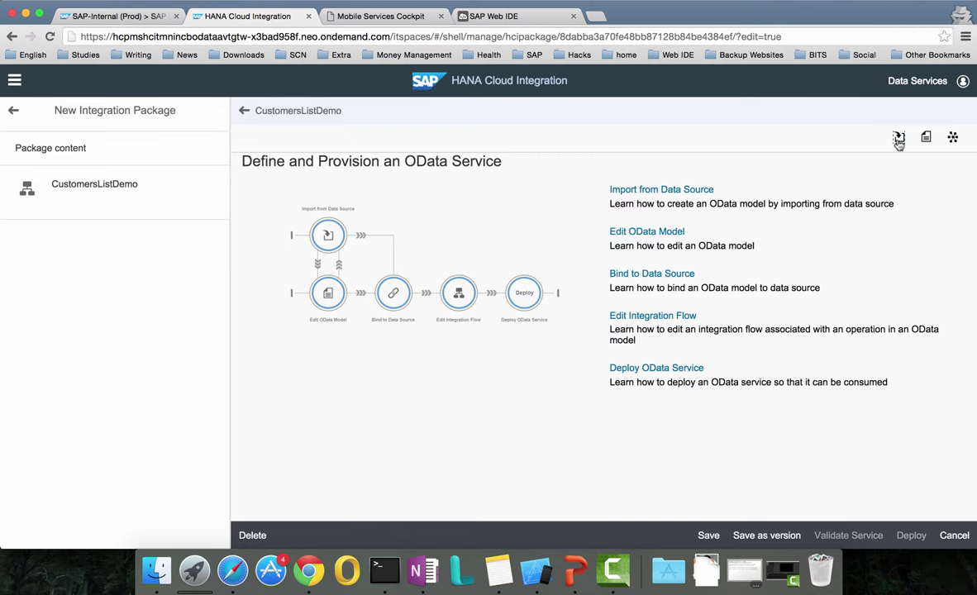
Import getCustomersRequest from HCI Program/SalesOrder.wsdl, reaching the EDMX review with custID as key.
{"action": "left_click", "coordinate": [898, 140]}
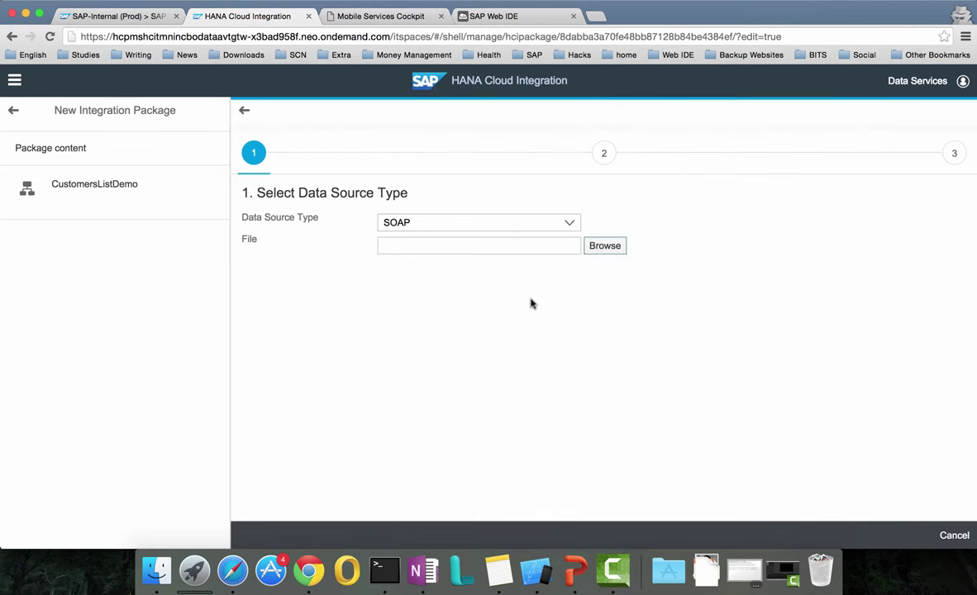
{"action": "left_click", "coordinate": [605, 250]}
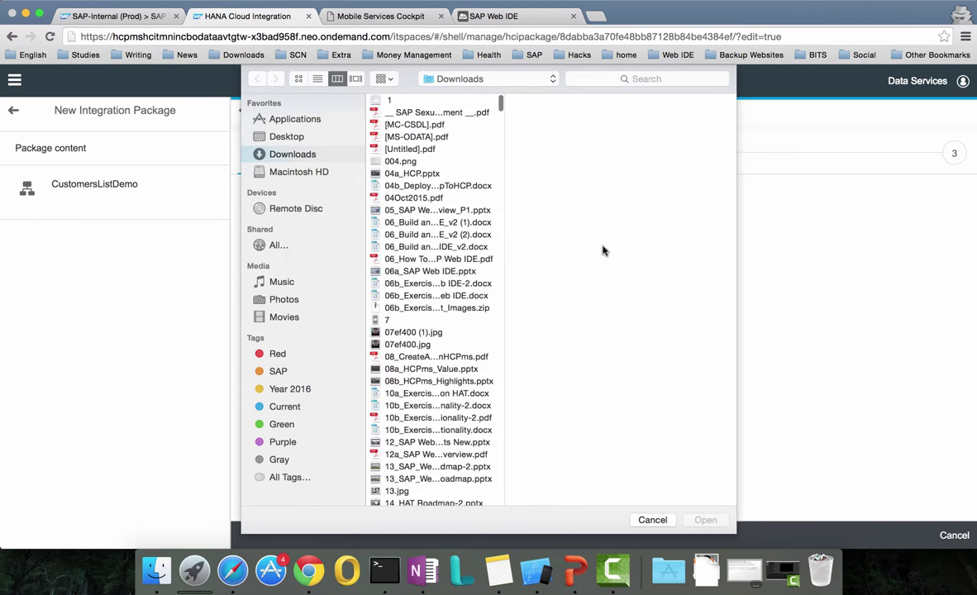
{"action": "left_click", "coordinate": [287, 389]}
{"action": "left_click", "coordinate": [421, 122]}
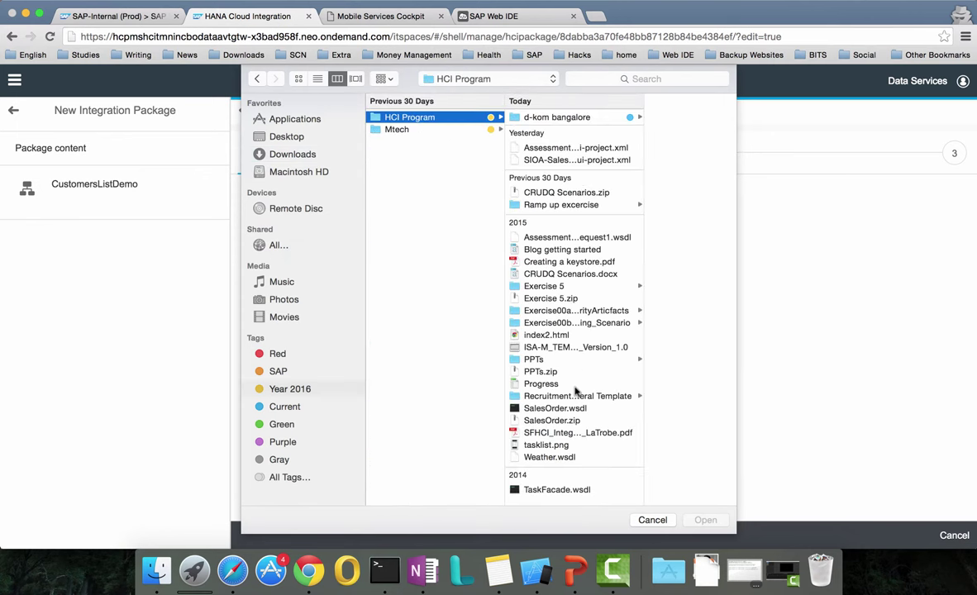
{"action": "left_click", "coordinate": [557, 409]}
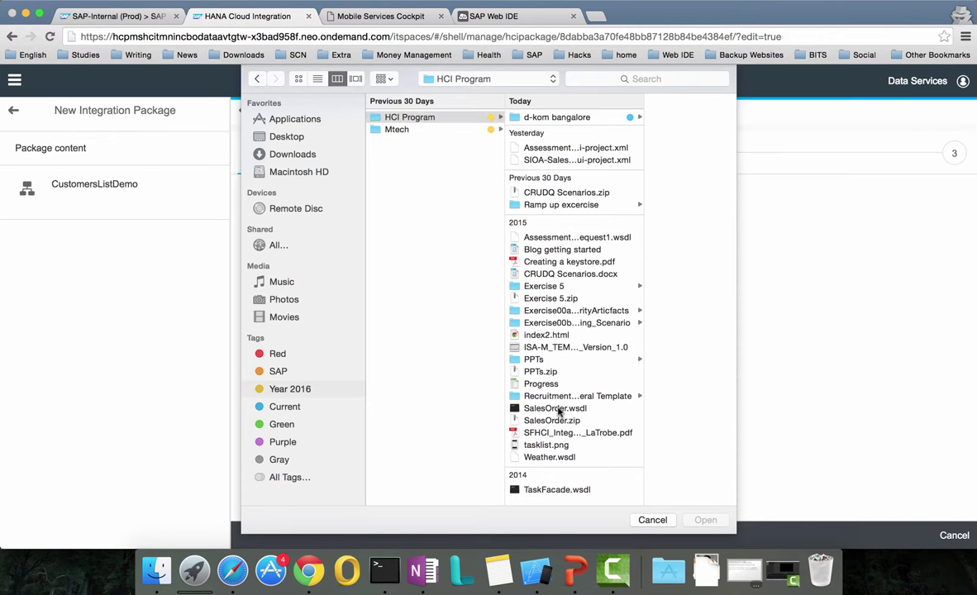
{"action": "left_click", "coordinate": [703, 519]}
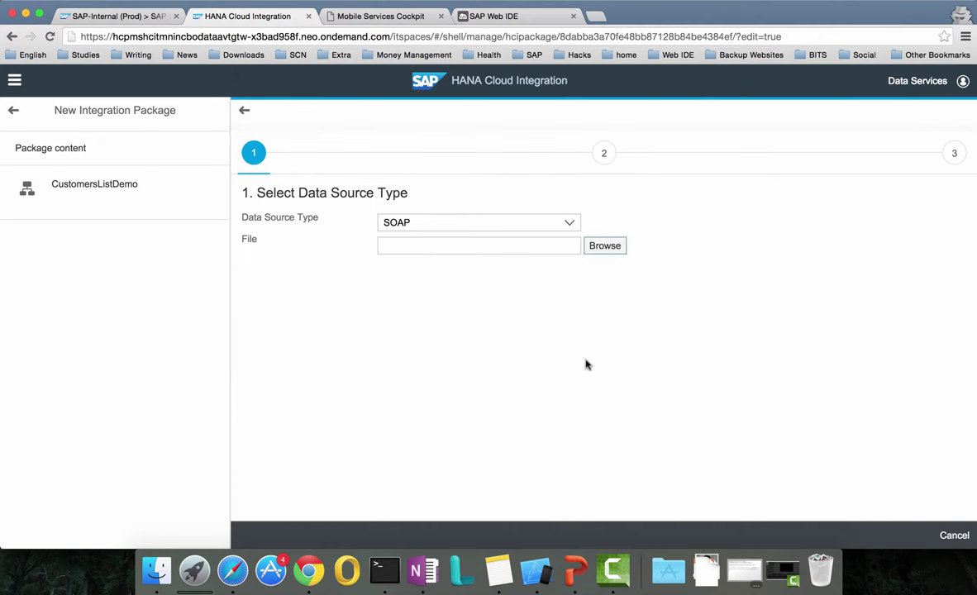
{"action": "left_click", "coordinate": [262, 269]}
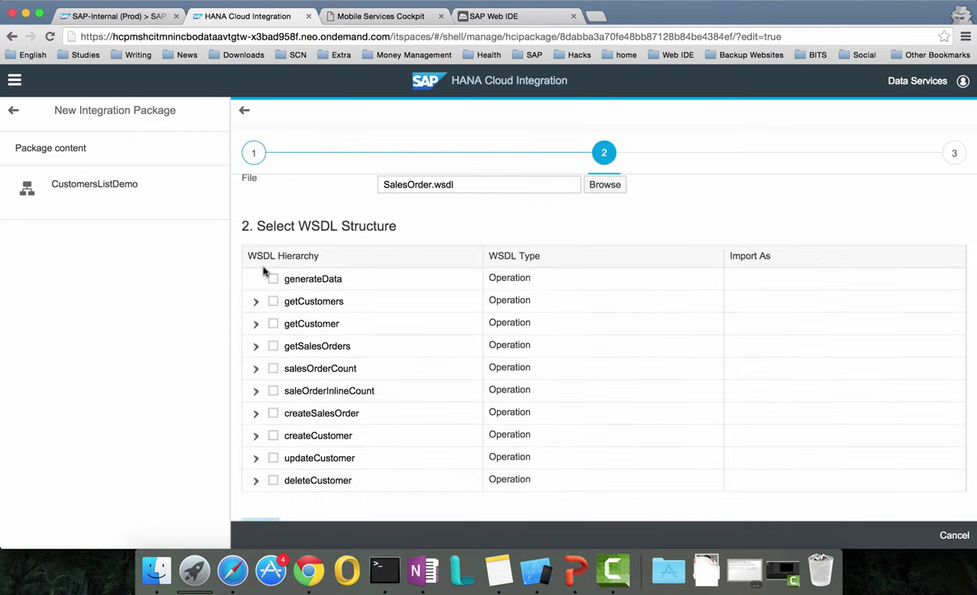
{"action": "left_click", "coordinate": [257, 302]}
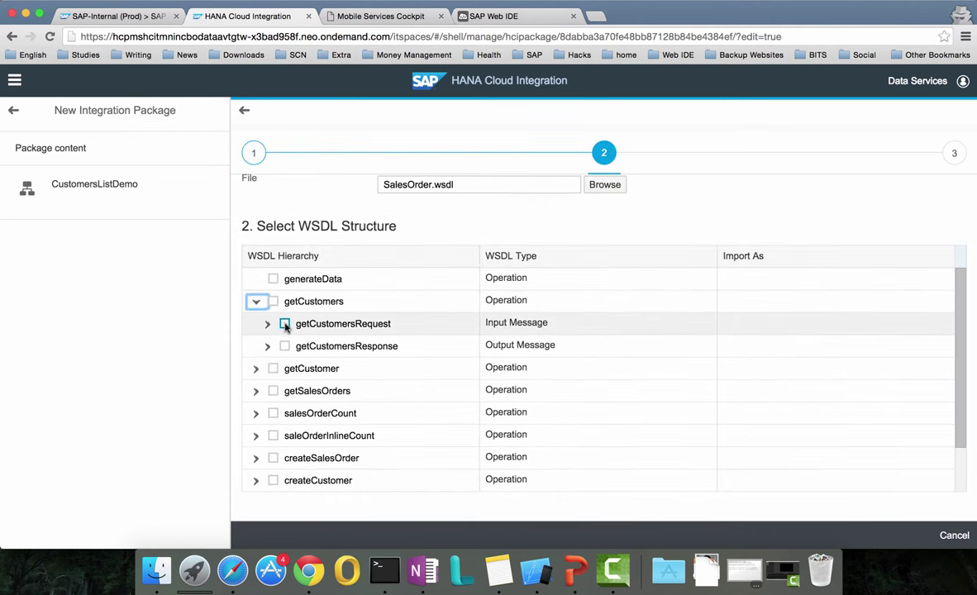
{"action": "left_click", "coordinate": [285, 324]}
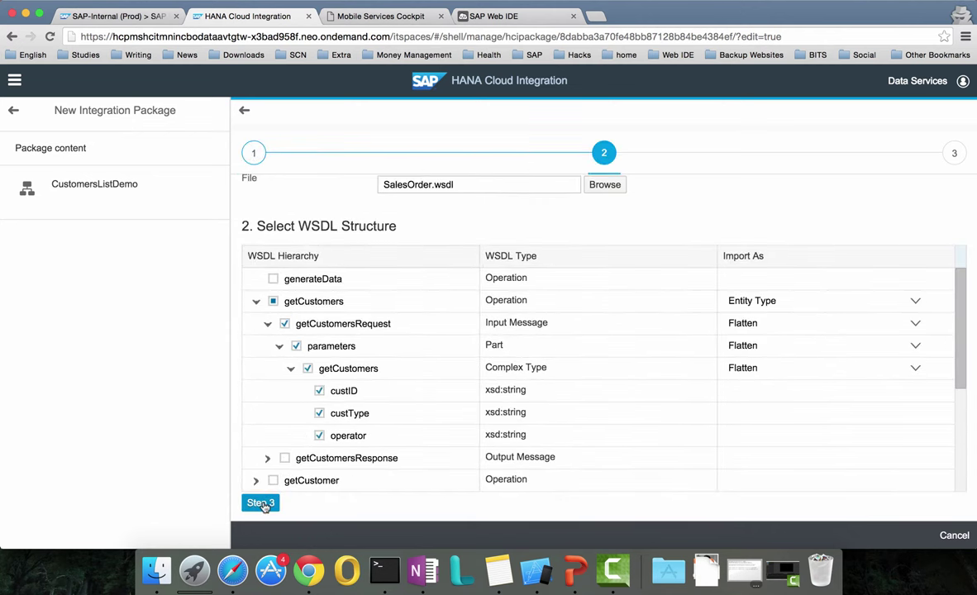
{"action": "left_click", "coordinate": [260, 503]}
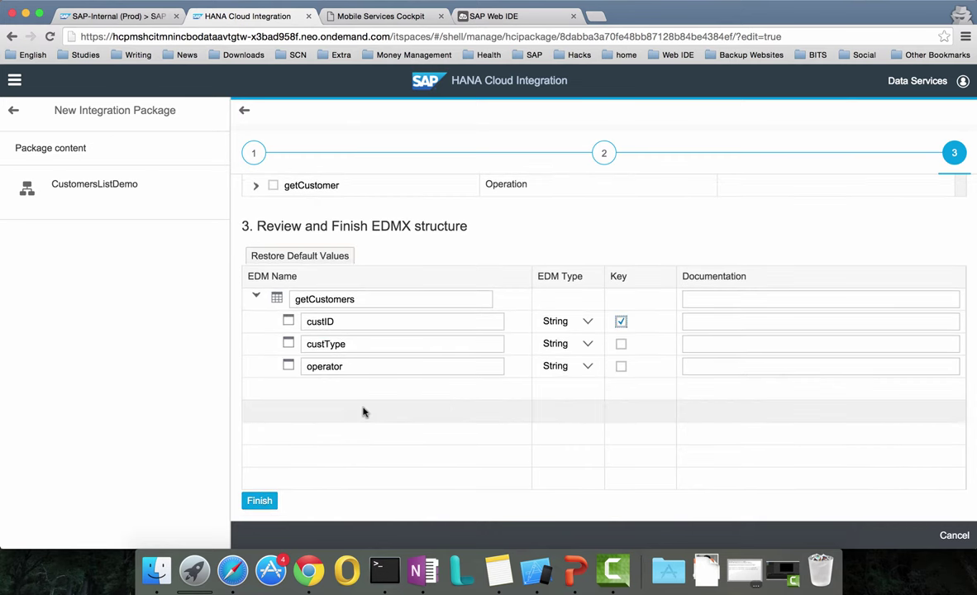
Finish the import and bind the getCustomersSet Query operation to the SOAP getCustomers operation.
{"action": "left_click", "coordinate": [261, 502]}
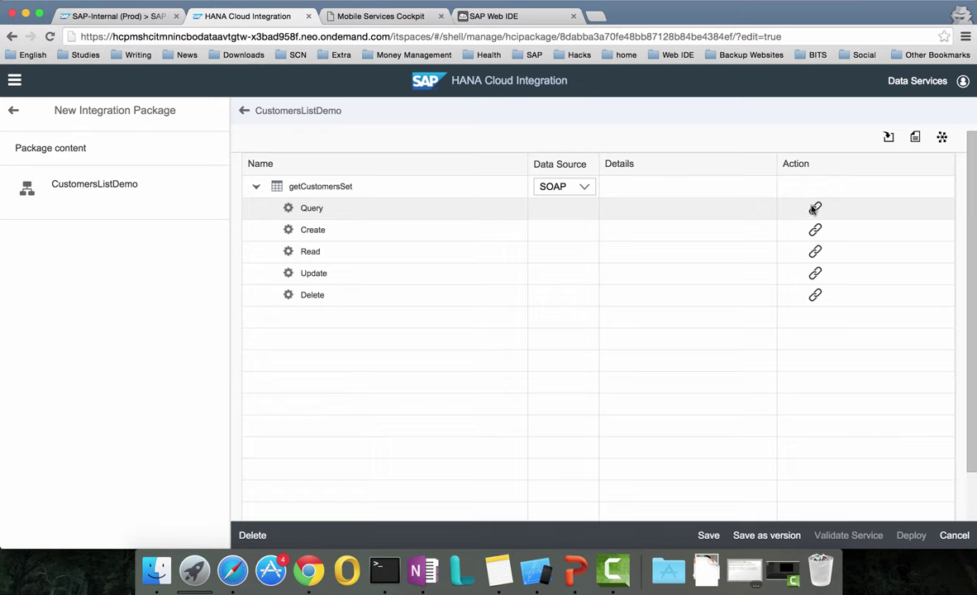
{"action": "left_click", "coordinate": [815, 208]}
{"action": "left_click", "coordinate": [648, 331]}
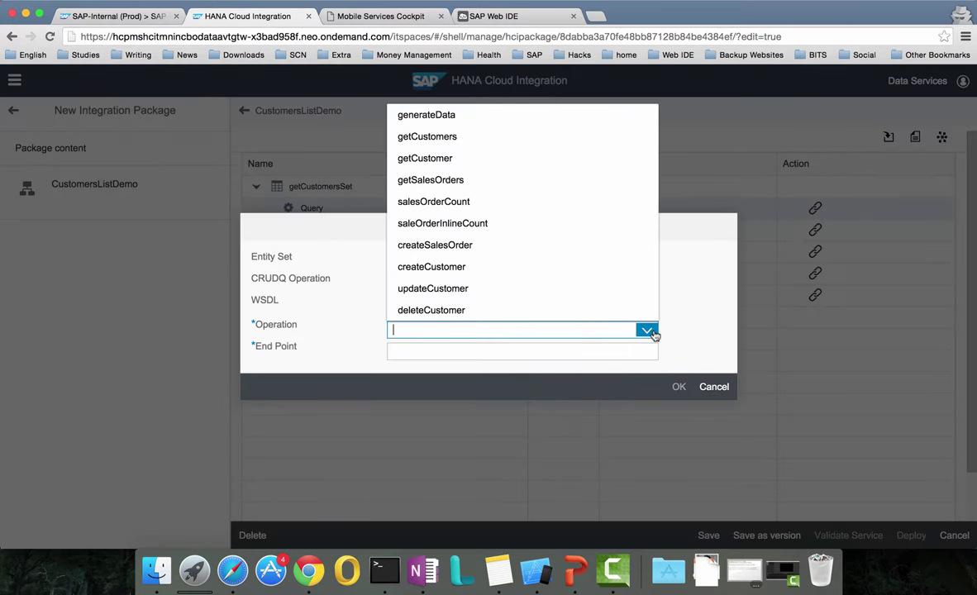
{"action": "left_click", "coordinate": [443, 136]}
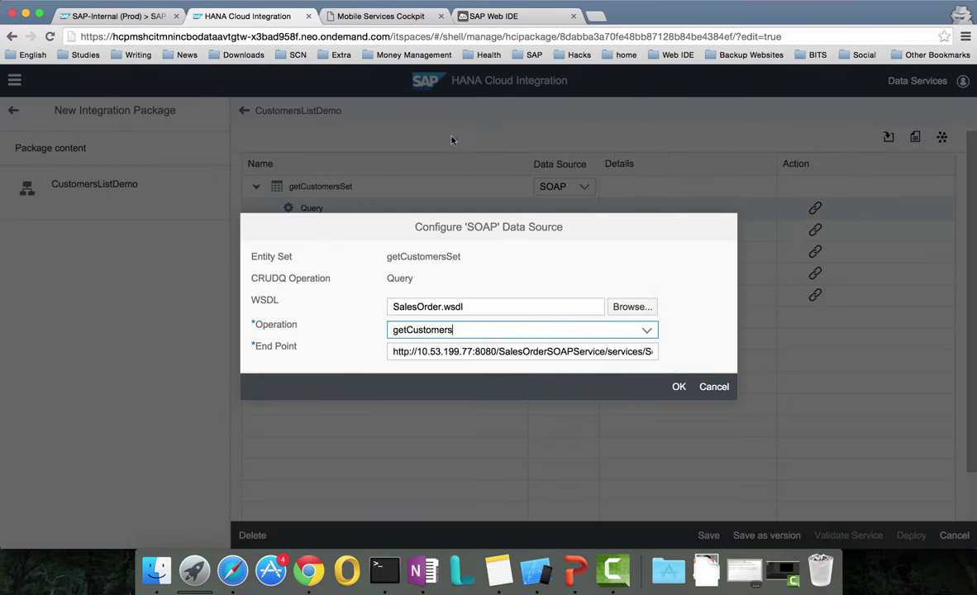
{"action": "left_click", "coordinate": [678, 386]}
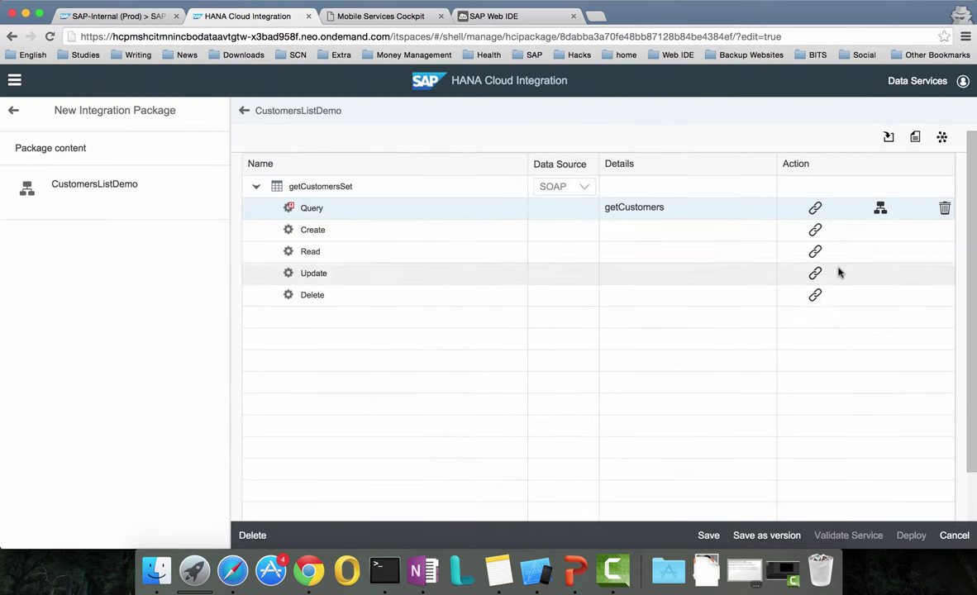
{"action": "left_click", "coordinate": [881, 209]}
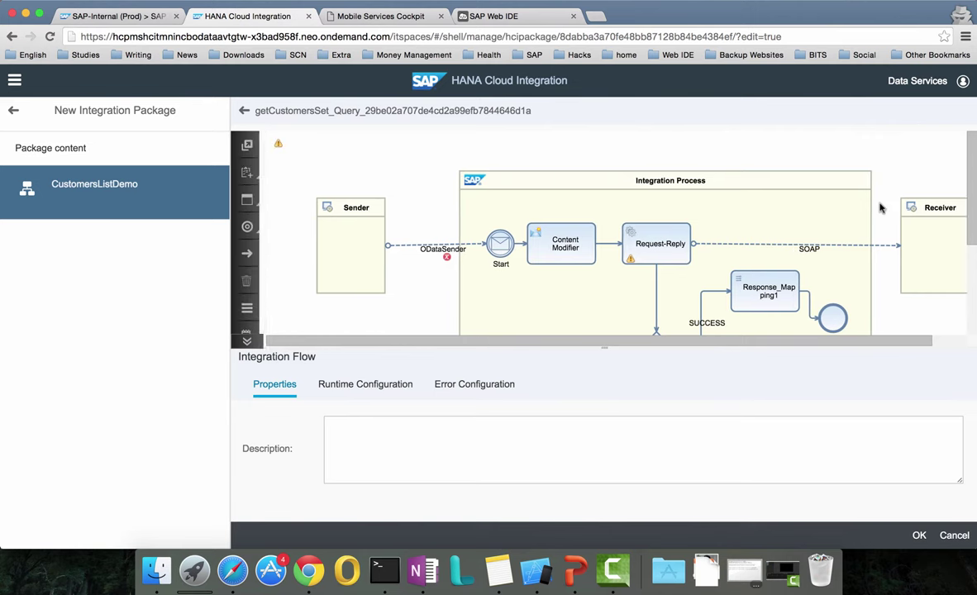
Paste the xmlns:p1 namespace from the note into the flow's Namespace Mapping setting.
{"action": "left_click", "coordinate": [402, 386]}
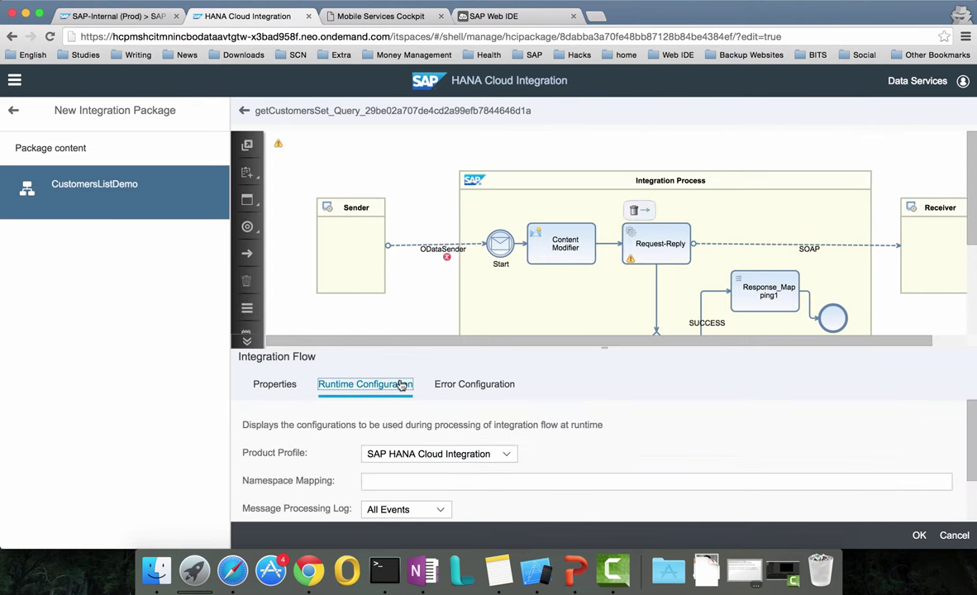
{"action": "scroll", "coordinate": [561, 418], "scroll_direction": "down", "scroll_amount": 2}
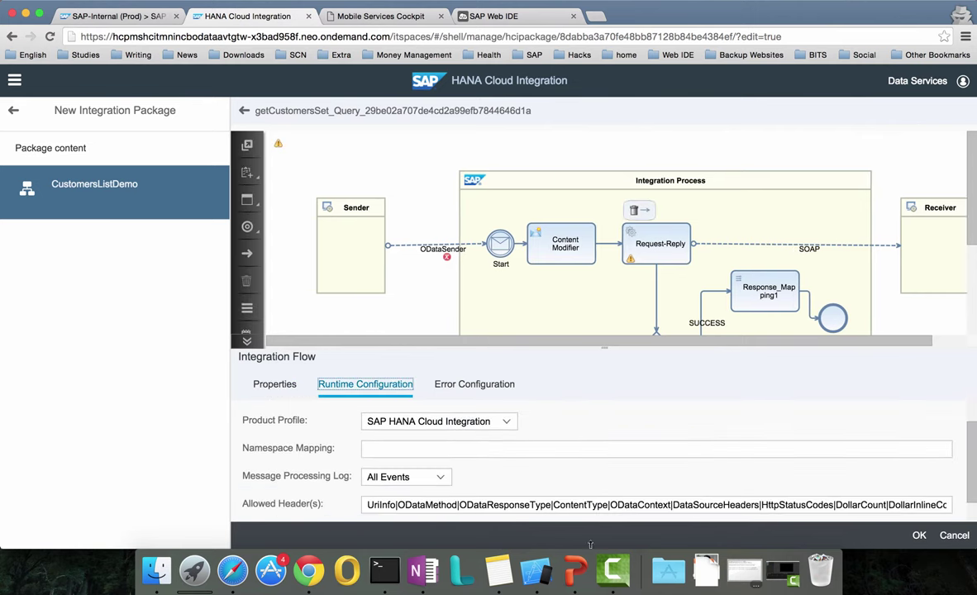
{"action": "left_click", "coordinate": [499, 571]}
{"action": "left_click", "coordinate": [638, 103]}
{"action": "left_click_drag", "start_coordinate": [638, 103], "coordinate": [462, 105]}
{"action": "key", "text": "super+c"}
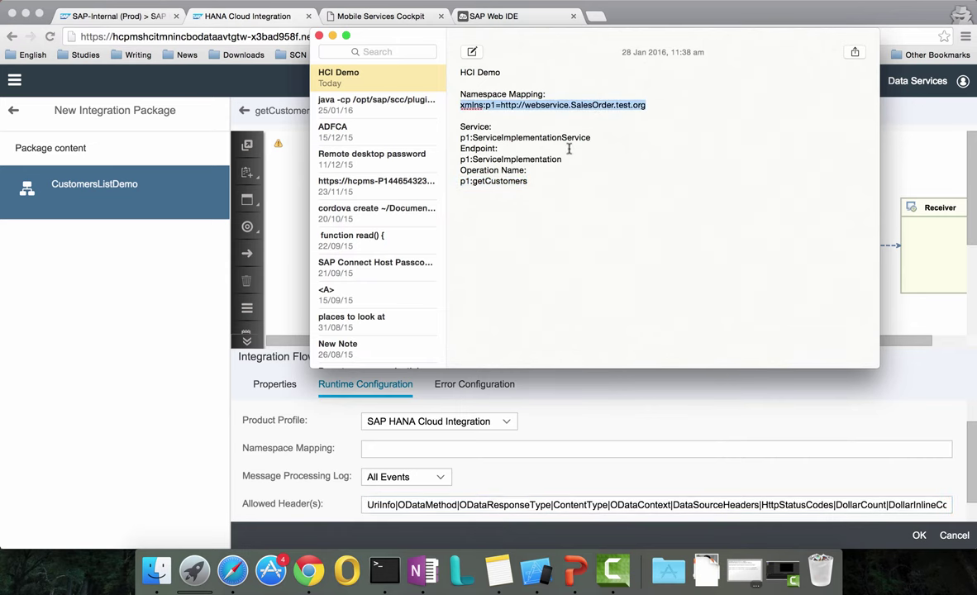
{"action": "left_click", "coordinate": [485, 450]}
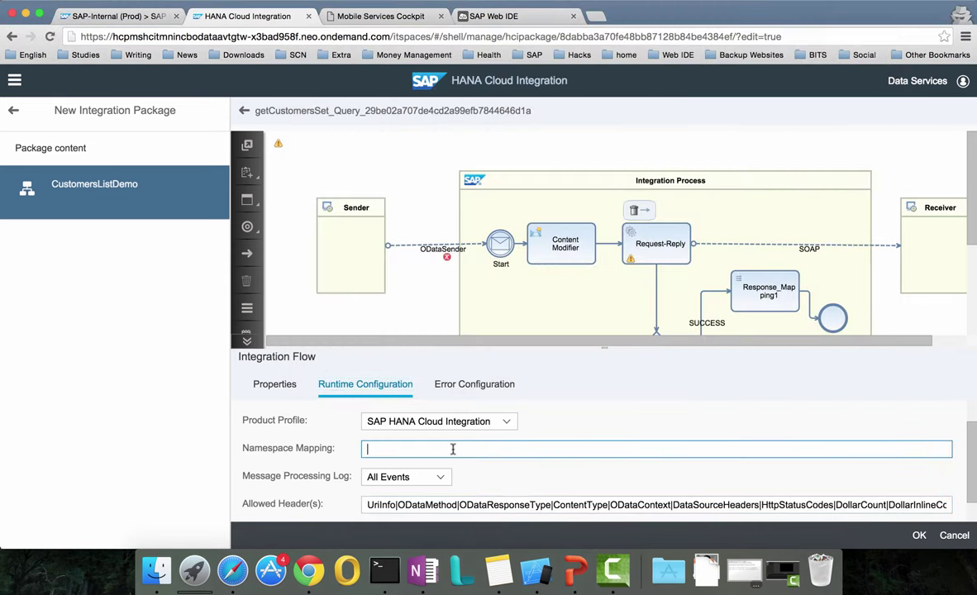
{"action": "key", "text": "super+v"}
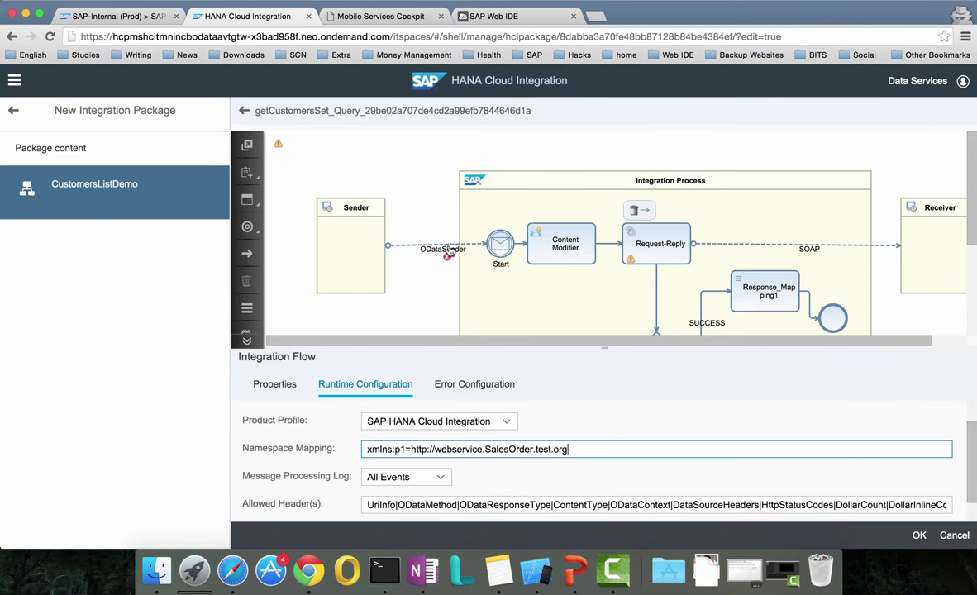
Set ODataSender authentication to Role Based Authentication and delete the Content Modifier step.
{"action": "left_click", "coordinate": [447, 248]}
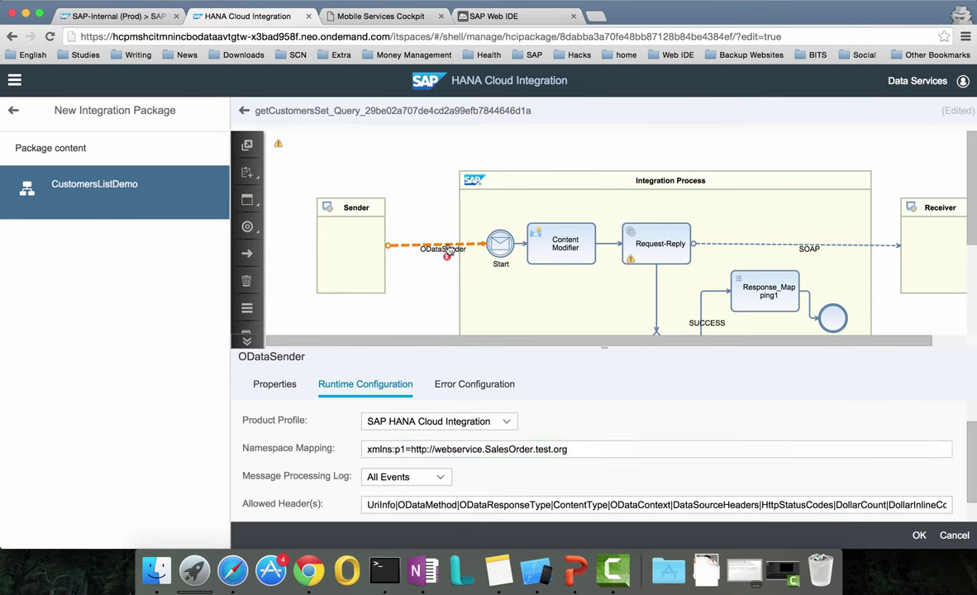
{"action": "left_click", "coordinate": [349, 386]}
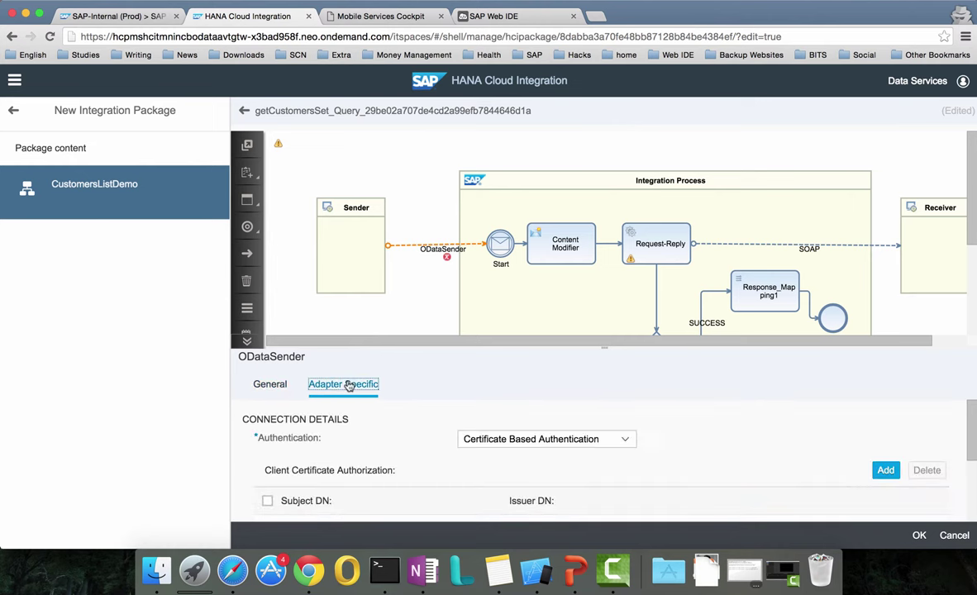
{"action": "left_click", "coordinate": [626, 441]}
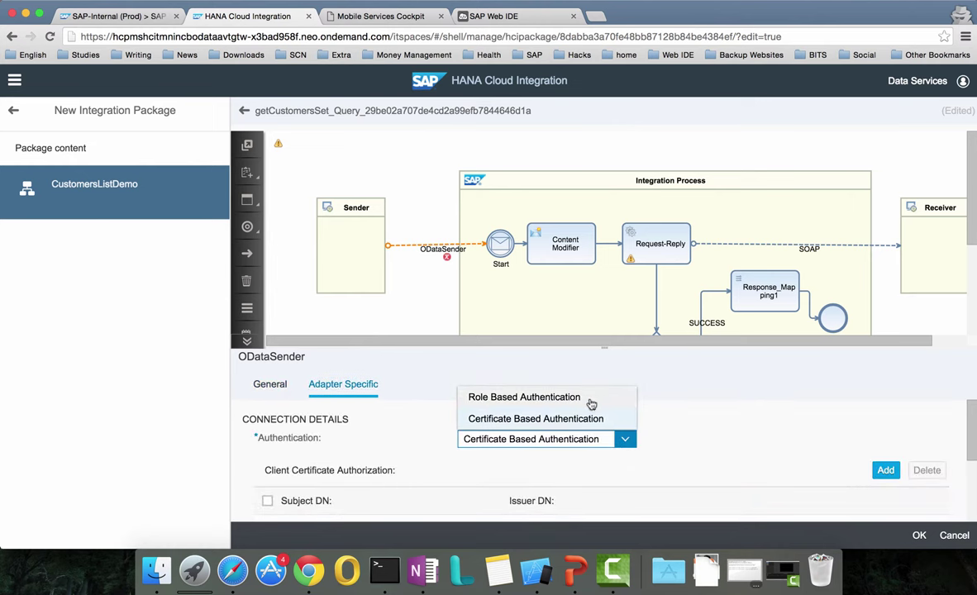
{"action": "left_click", "coordinate": [550, 396]}
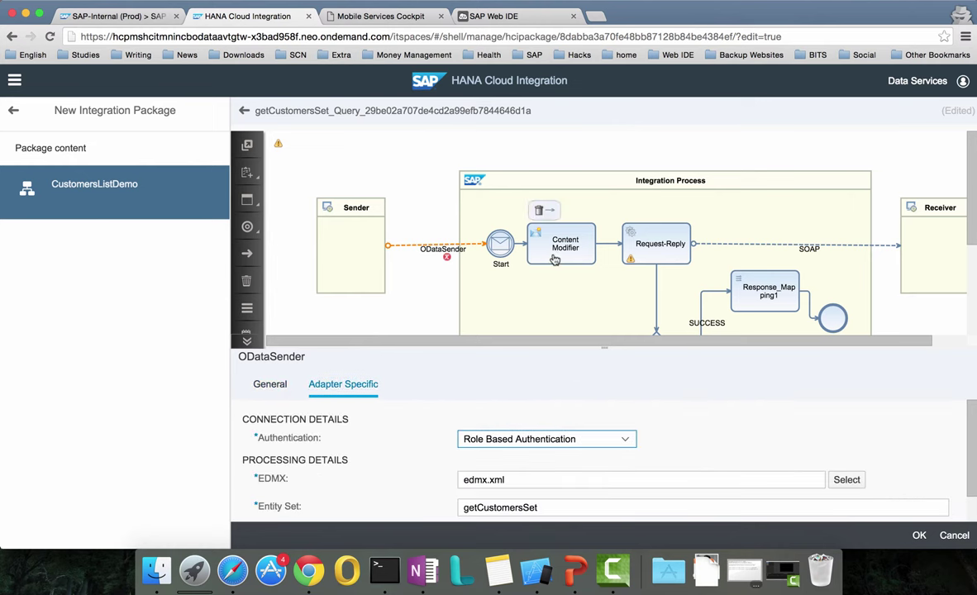
{"action": "left_click", "coordinate": [540, 211]}
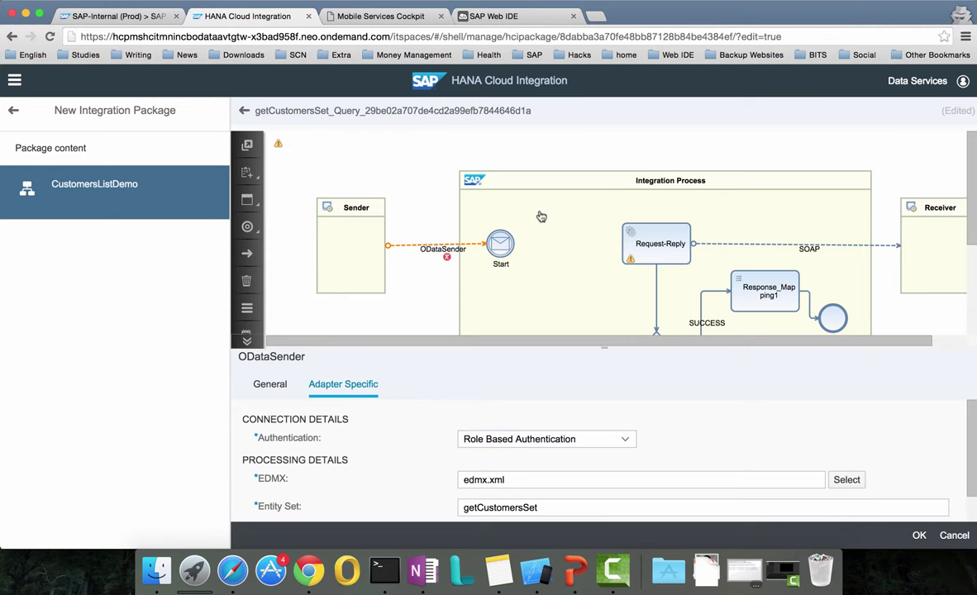
{"action": "left_click", "coordinate": [248, 308]}
Place Mapping1 after Start with edmx.xml as source and SalesOrder.wsdl getCustomers as target.
{"action": "left_click", "coordinate": [551, 235]}
{"action": "double_click", "coordinate": [552, 235]}
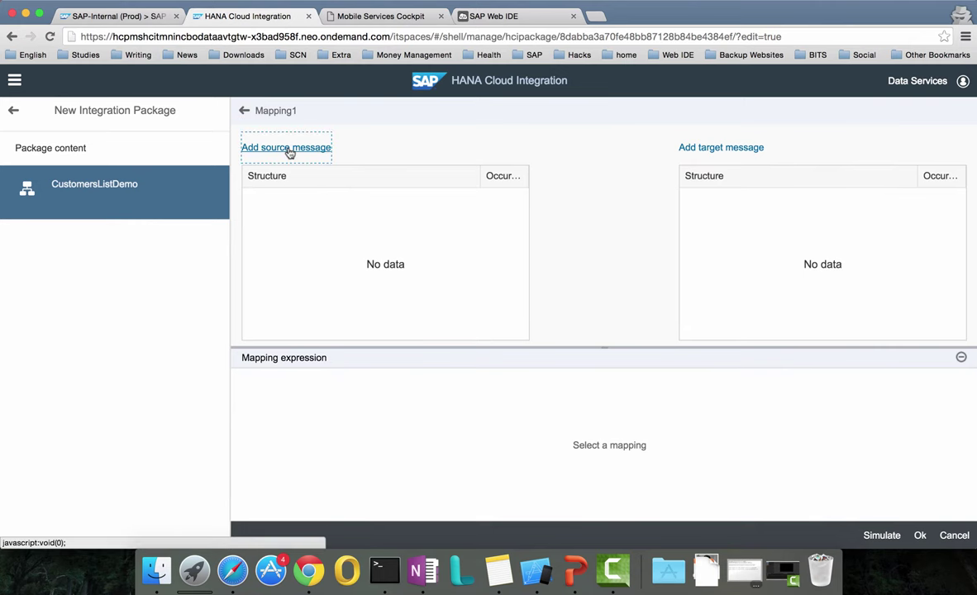
{"action": "left_click", "coordinate": [288, 148]}
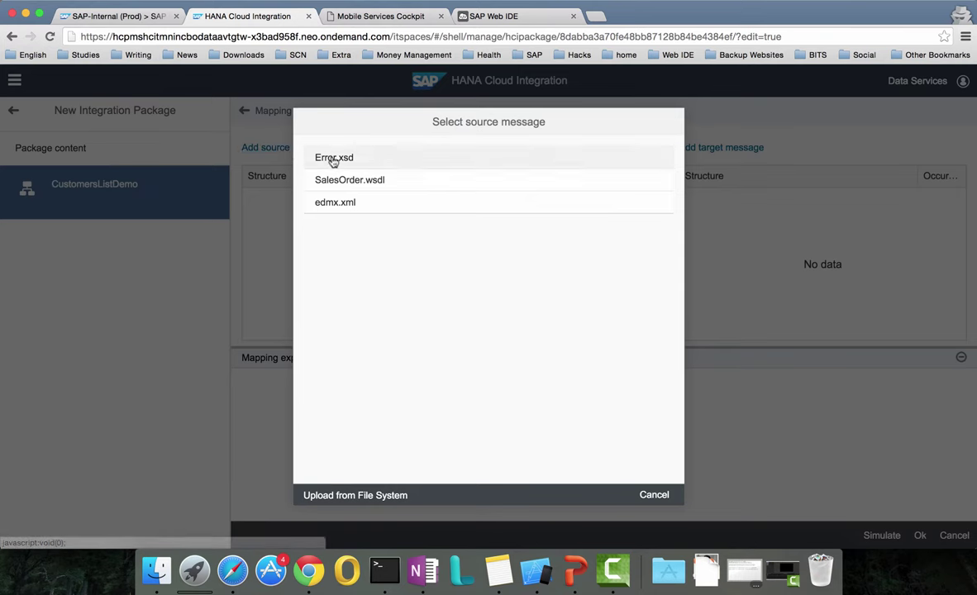
{"action": "left_click", "coordinate": [338, 203]}
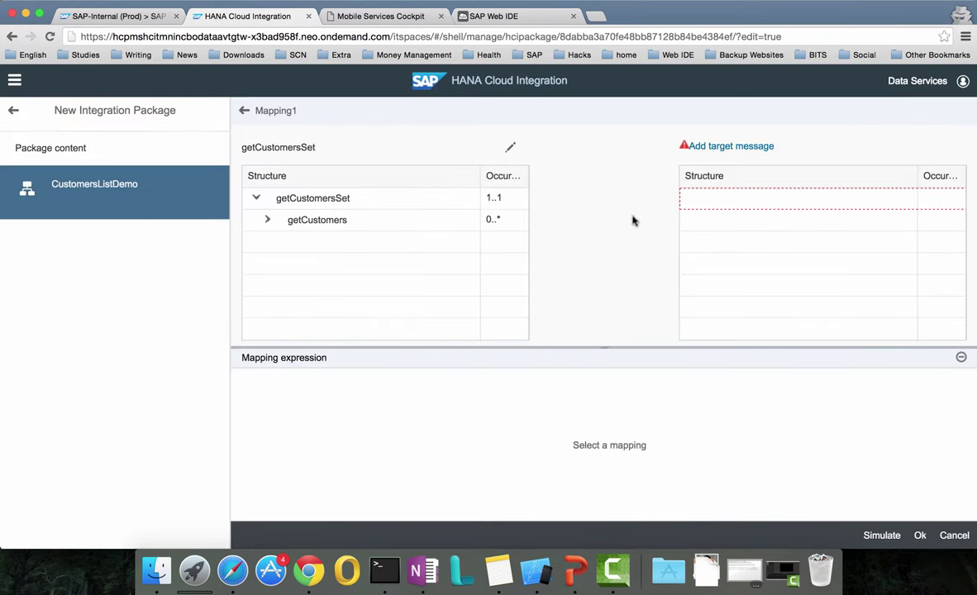
{"action": "left_click", "coordinate": [711, 148]}
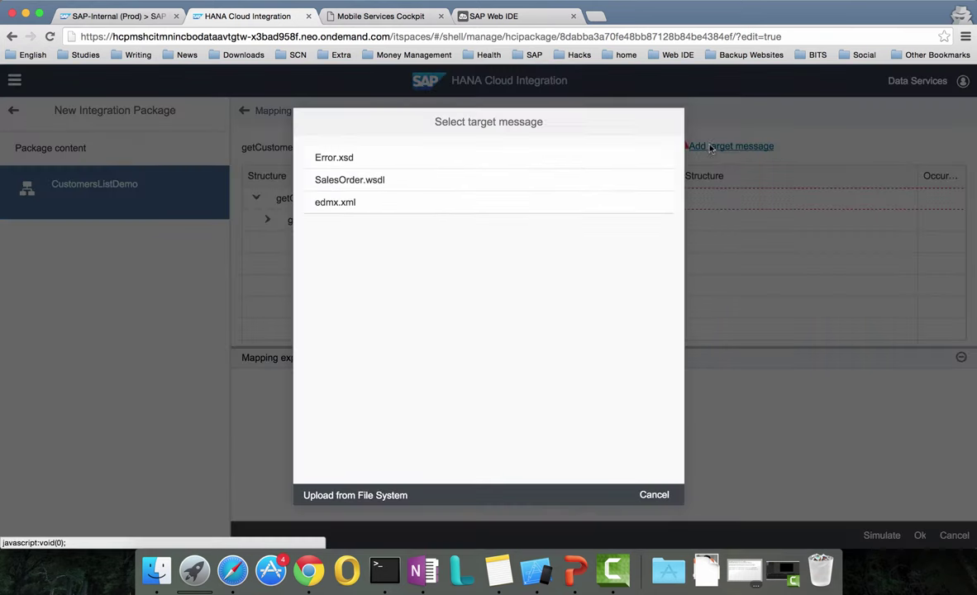
{"action": "left_click", "coordinate": [416, 180]}
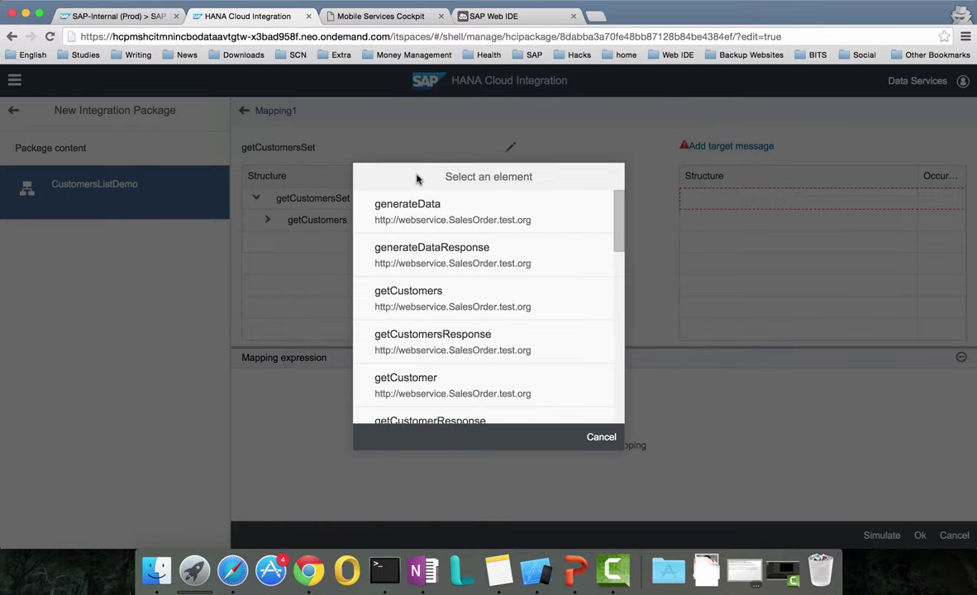
{"action": "left_click", "coordinate": [445, 298]}
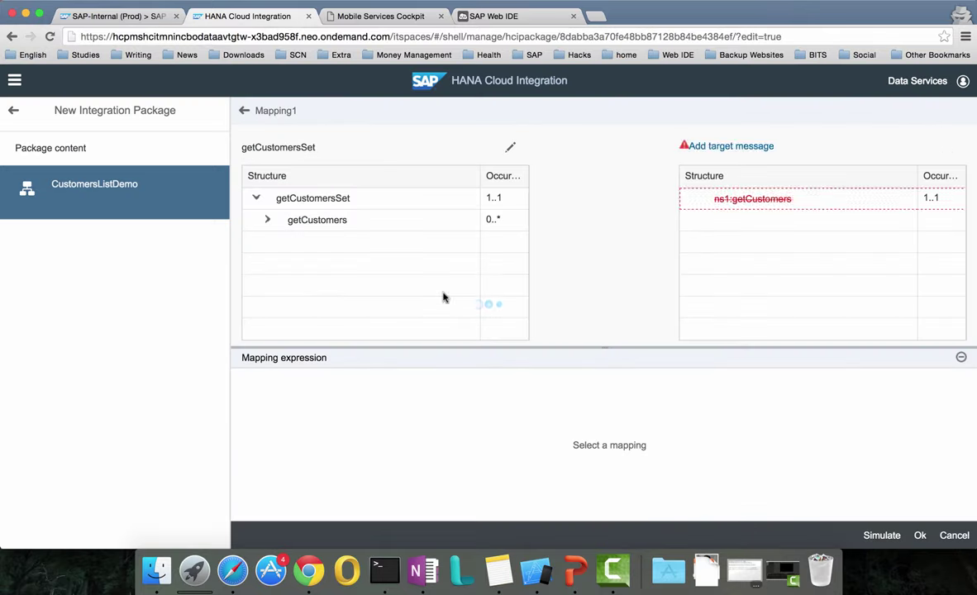
{"action": "left_click", "coordinate": [694, 199]}
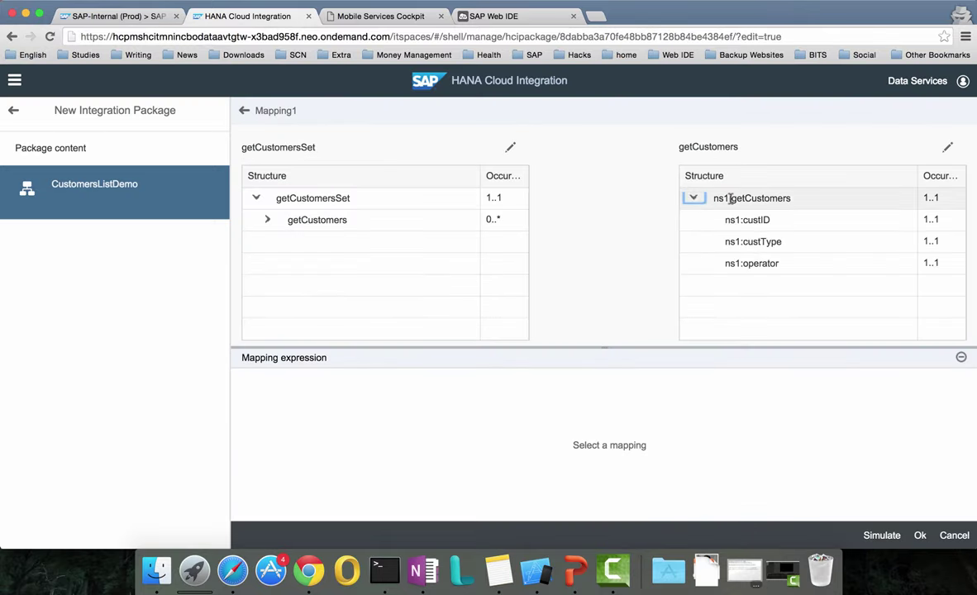
Assign empty constants to ns1:getCustomers, custID, custType and operator, then save the mapping.
{"action": "right_click", "coordinate": [731, 199]}
{"action": "left_click", "coordinate": [748, 212]}
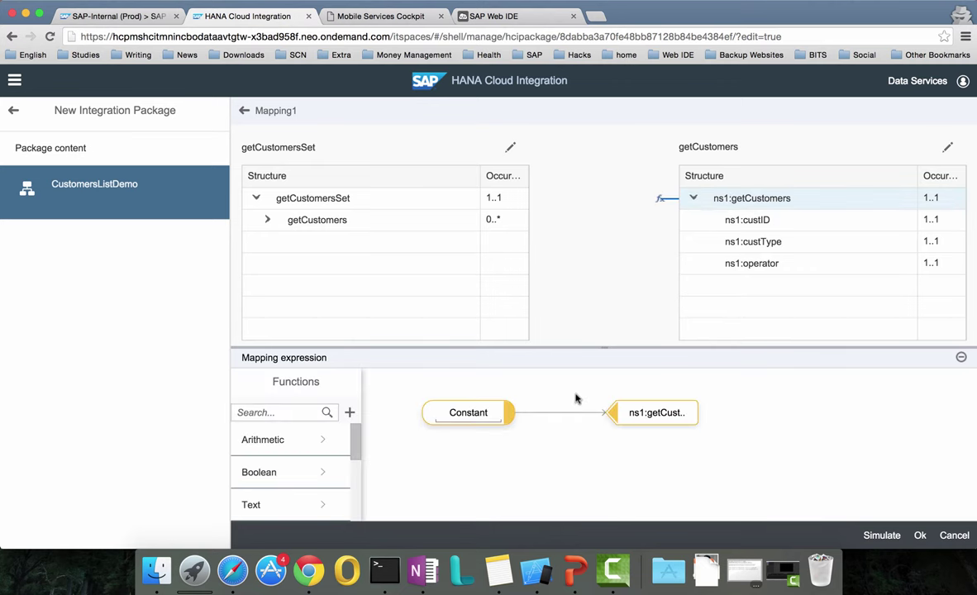
{"action": "double_click", "coordinate": [477, 413]}
{"action": "key", "text": "BackSpace"}
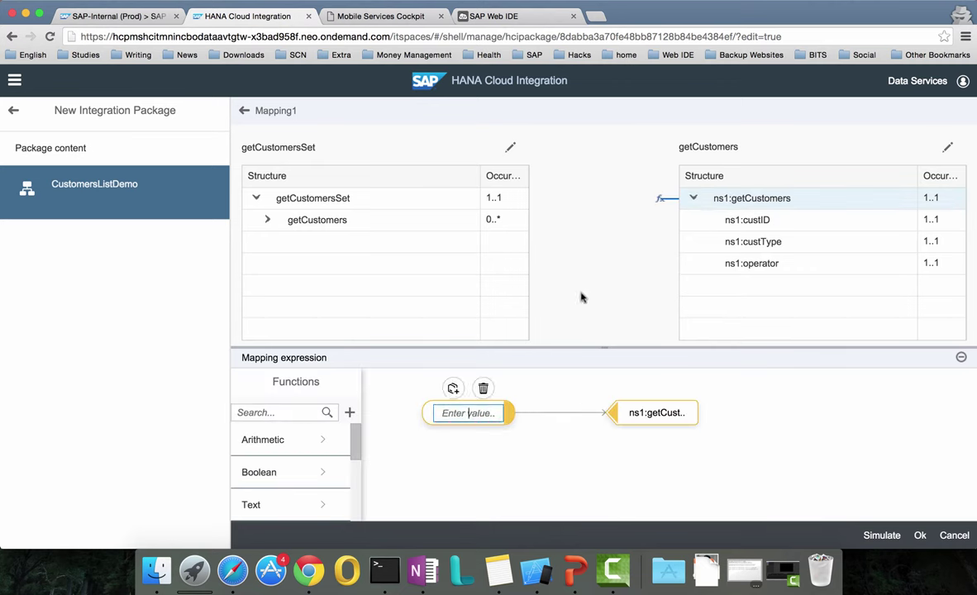
{"action": "right_click", "coordinate": [747, 220]}
{"action": "left_click", "coordinate": [754, 233]}
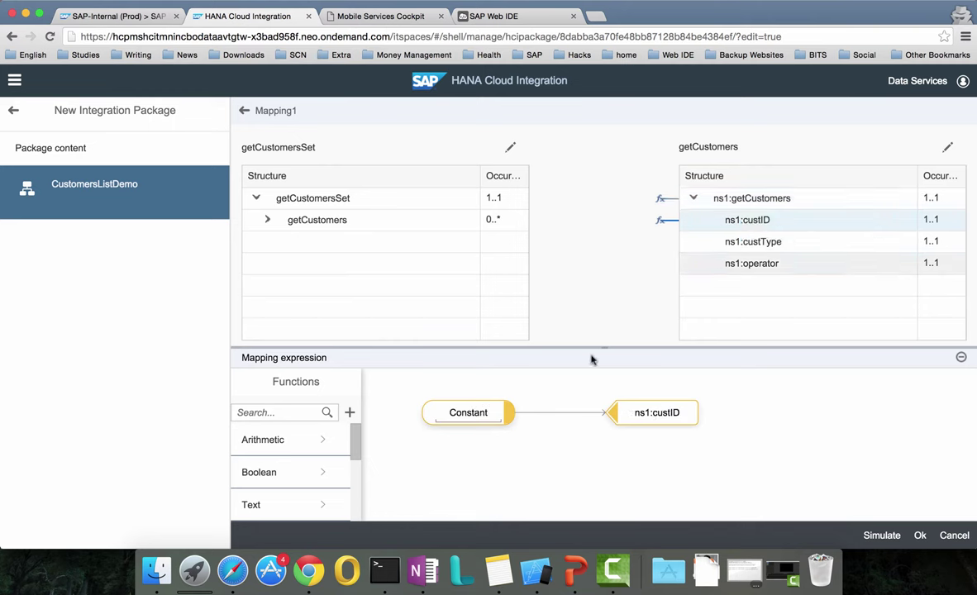
{"action": "double_click", "coordinate": [465, 412]}
{"action": "key", "text": "BackSpace"}
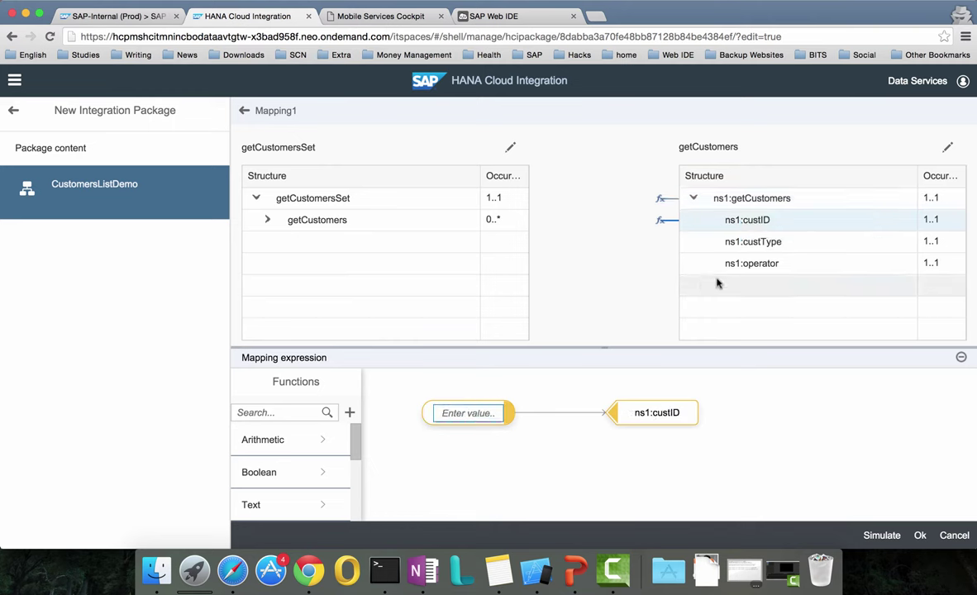
{"action": "right_click", "coordinate": [727, 242]}
{"action": "left_click", "coordinate": [763, 258]}
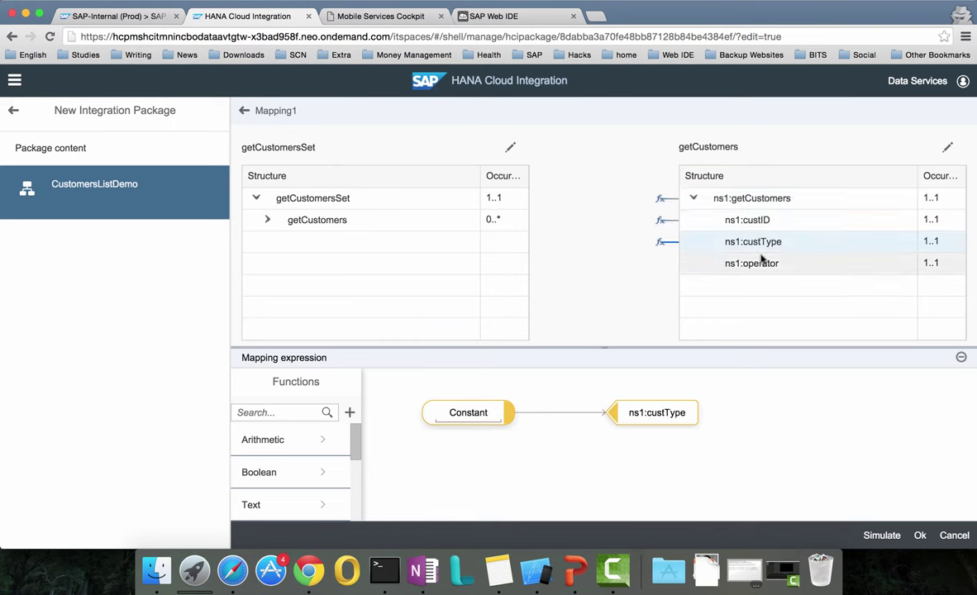
{"action": "double_click", "coordinate": [472, 413]}
{"action": "key", "text": "BackSpace"}
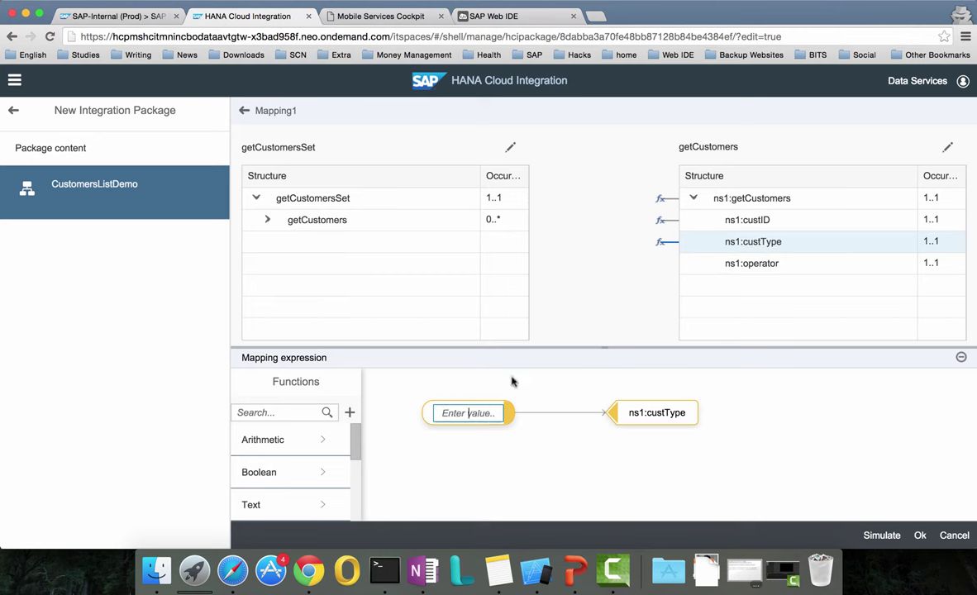
{"action": "right_click", "coordinate": [767, 266]}
{"action": "left_click", "coordinate": [769, 271]}
{"action": "double_click", "coordinate": [454, 414]}
{"action": "key", "text": "BackSpace"}
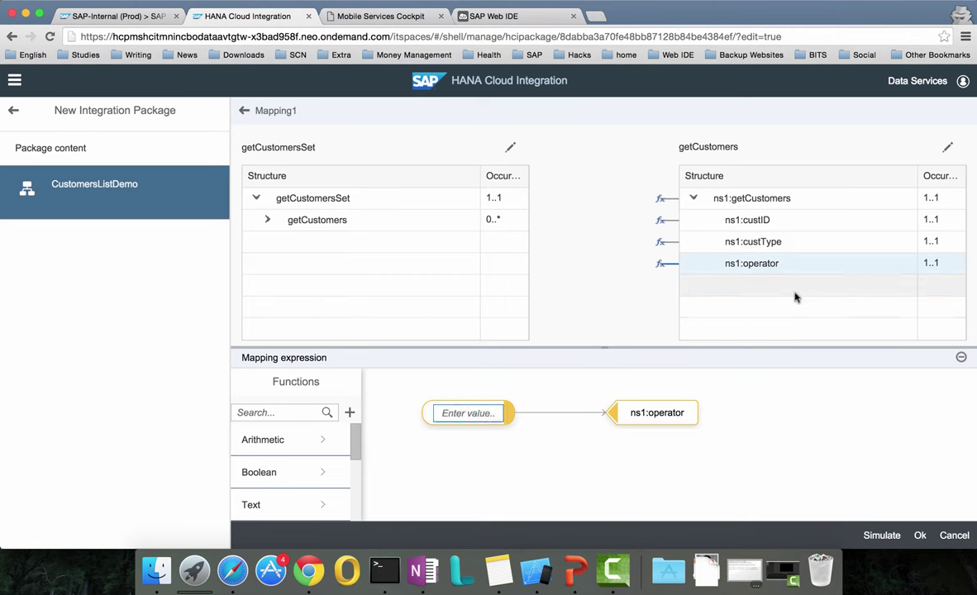
{"action": "left_click", "coordinate": [920, 536]}
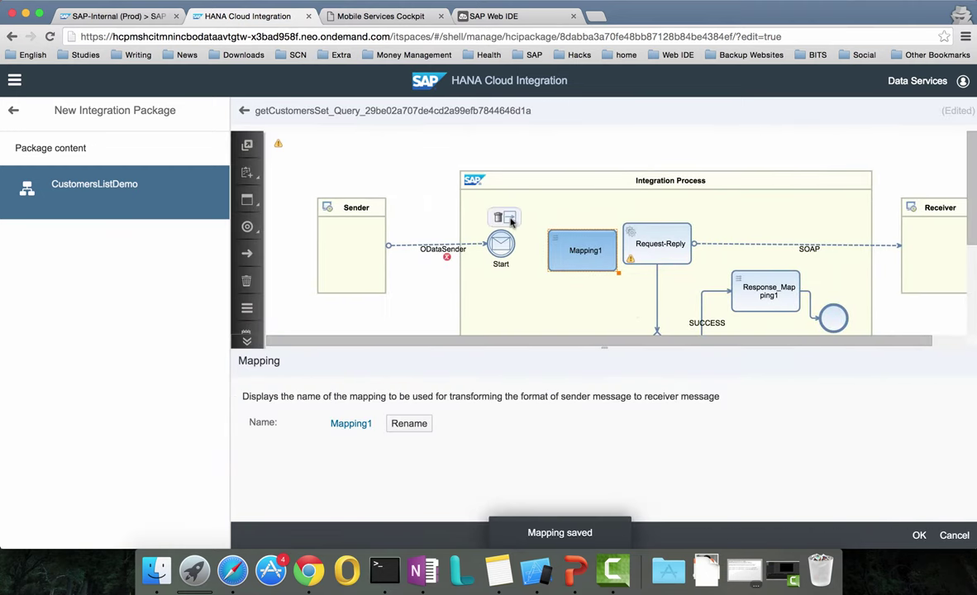
Connect Start to Mapping1 and set the SOAP channel's proxy type to On-Premise.
{"action": "left_click_drag", "start_coordinate": [509, 217], "coordinate": [648, 252]}
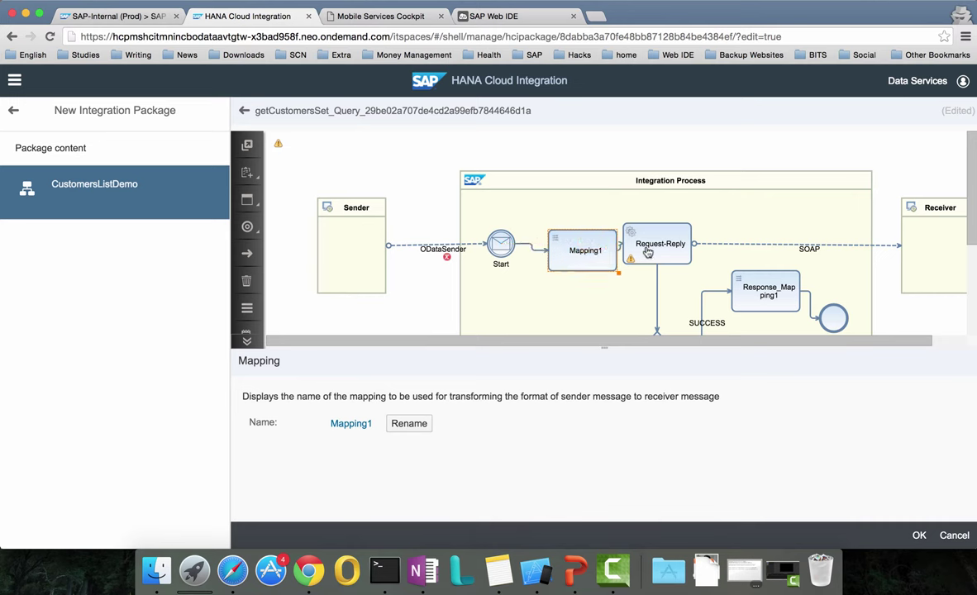
{"action": "left_click", "coordinate": [755, 245]}
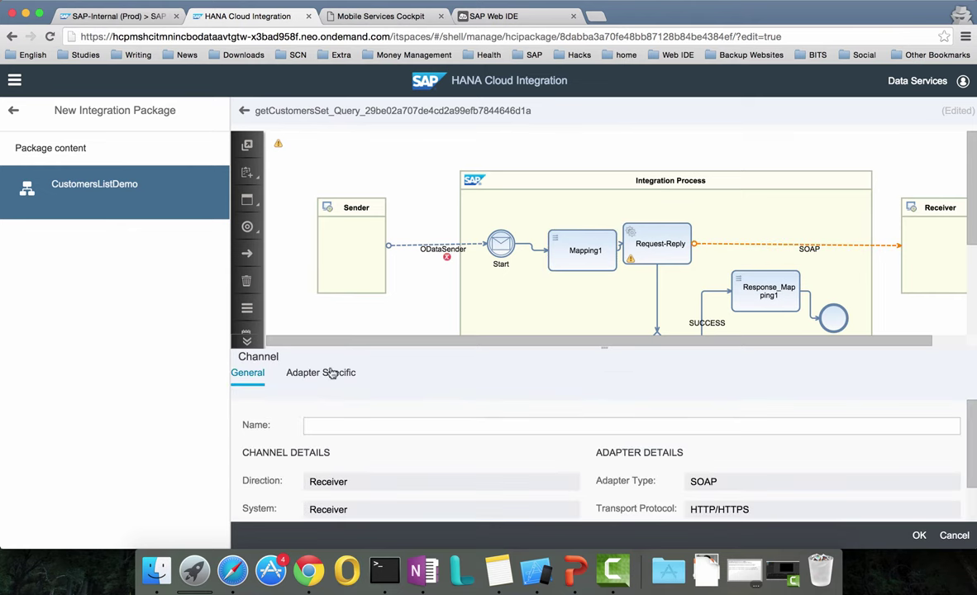
{"action": "left_click", "coordinate": [331, 374]}
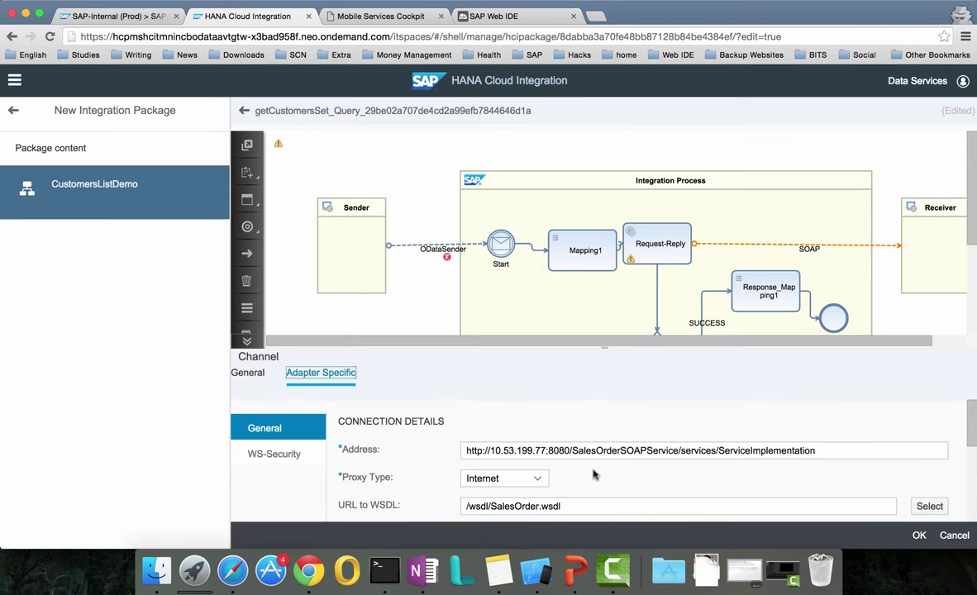
{"action": "scroll", "coordinate": [594, 475], "scroll_direction": "down", "scroll_amount": 2}
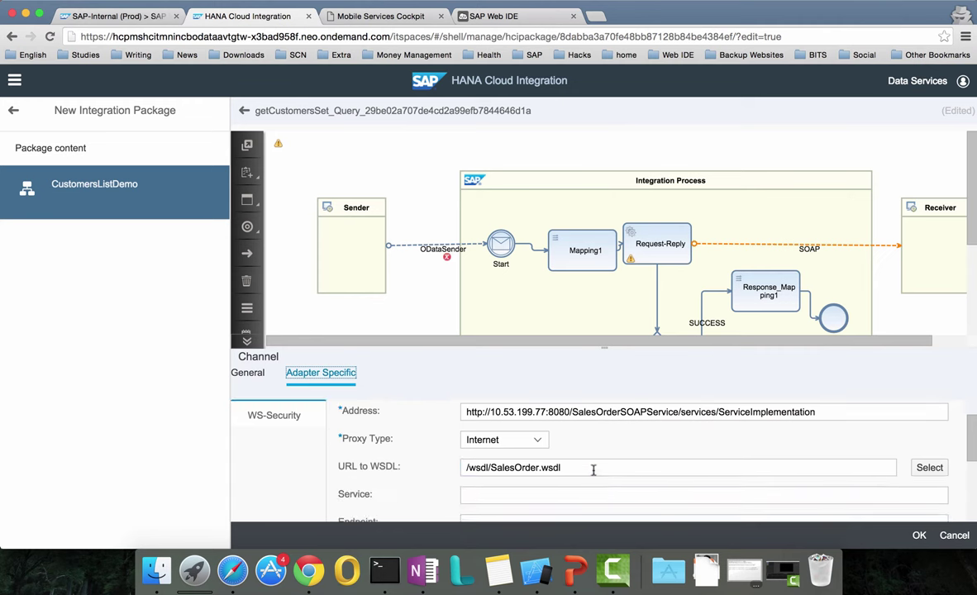
{"action": "left_click", "coordinate": [539, 439]}
{"action": "left_click", "coordinate": [499, 412]}
Paste p1:ServiceImplementationService from the note into the channel's Service field.
{"action": "scroll", "coordinate": [623, 483], "scroll_direction": "down", "scroll_amount": 1}
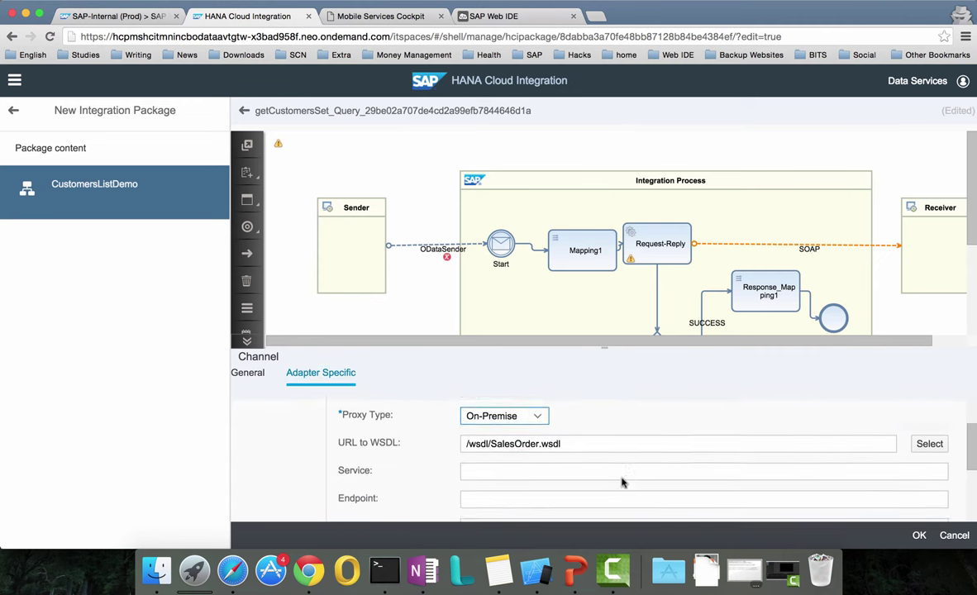
{"action": "scroll", "coordinate": [622, 483], "scroll_direction": "down", "scroll_amount": 2}
{"action": "left_click", "coordinate": [571, 430]}
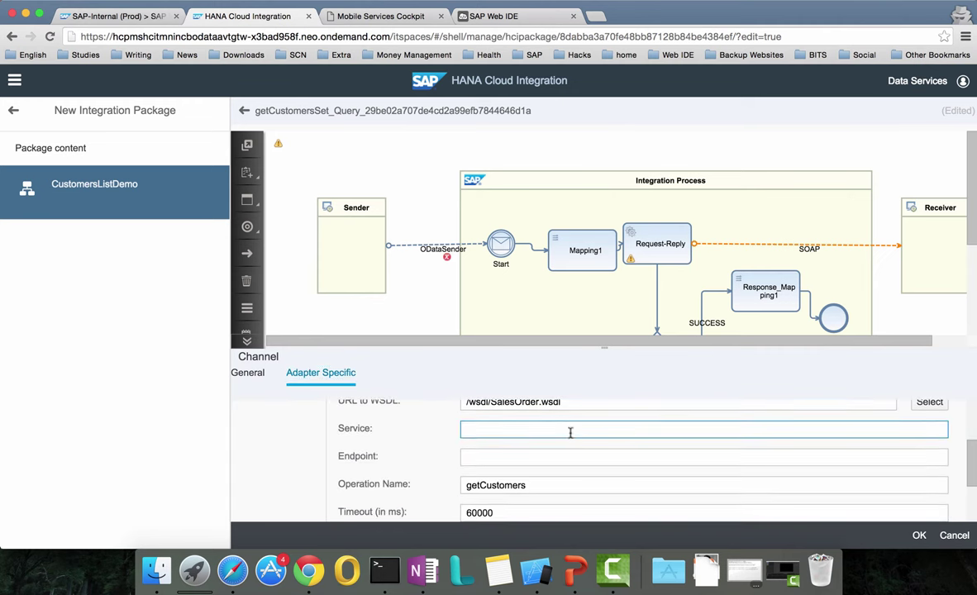
{"action": "left_click", "coordinate": [499, 571]}
{"action": "left_click_drag", "start_coordinate": [590, 142], "coordinate": [460, 142]}
{"action": "key", "text": "super+c"}
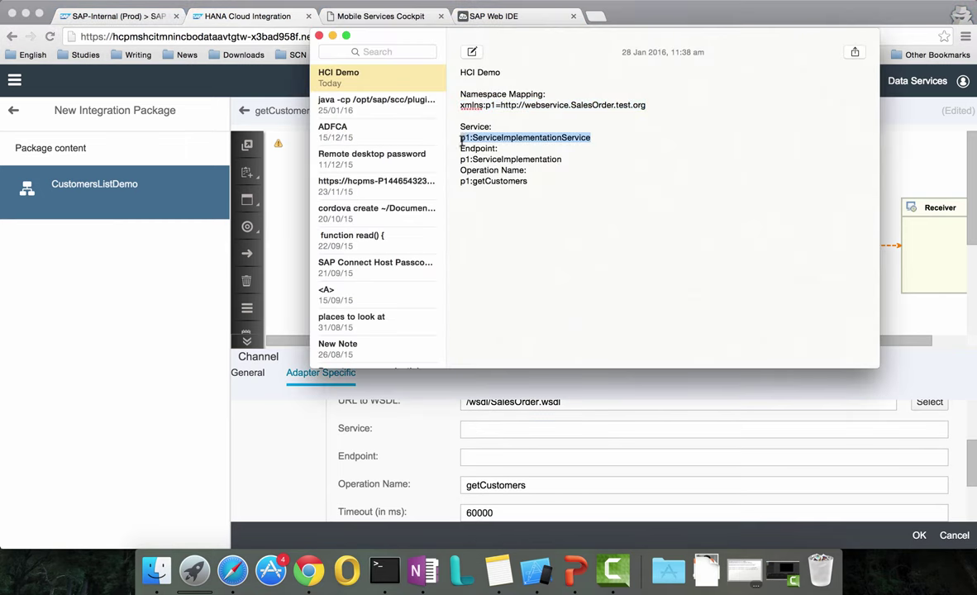
{"action": "left_click", "coordinate": [511, 433]}
{"action": "key", "text": "super+v"}
Fill the Endpoint field with p1:ServiceImplementation copied from the note.
{"action": "key", "text": "super+Tab"}
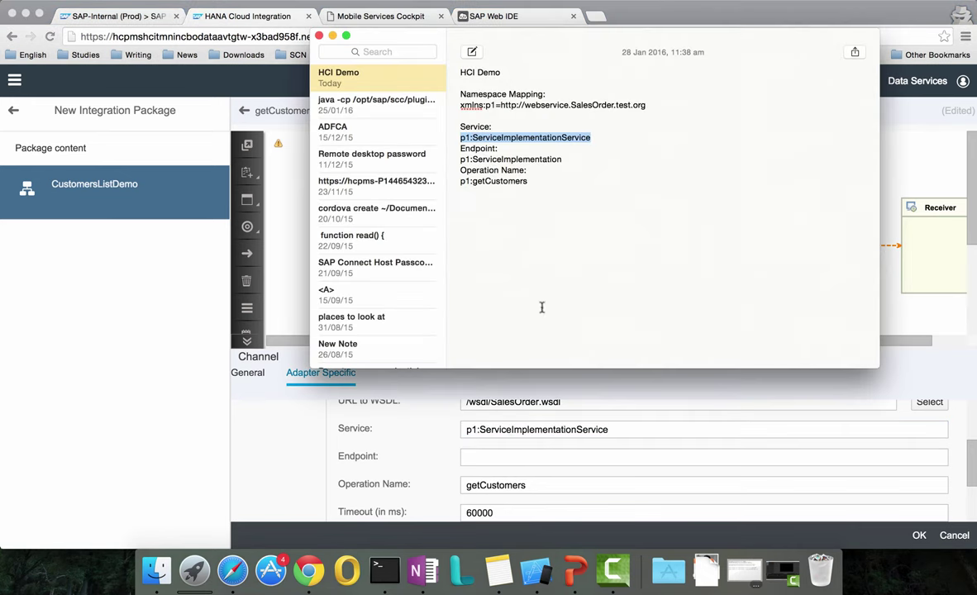
{"action": "left_click_drag", "start_coordinate": [562, 159], "coordinate": [461, 159]}
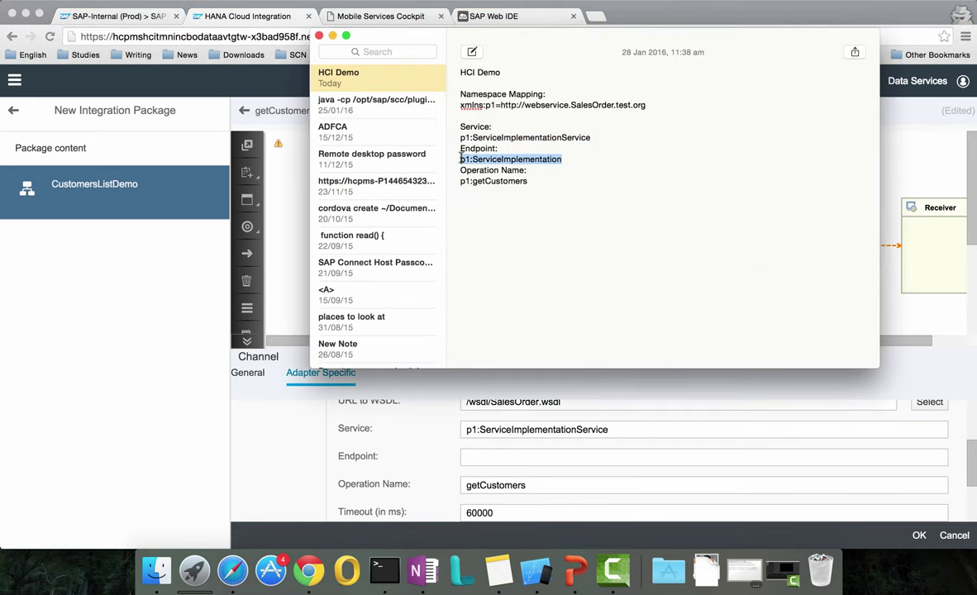
{"action": "key", "text": "super+c"}
{"action": "key", "text": "super+Tab"}
{"action": "left_click", "coordinate": [511, 459]}
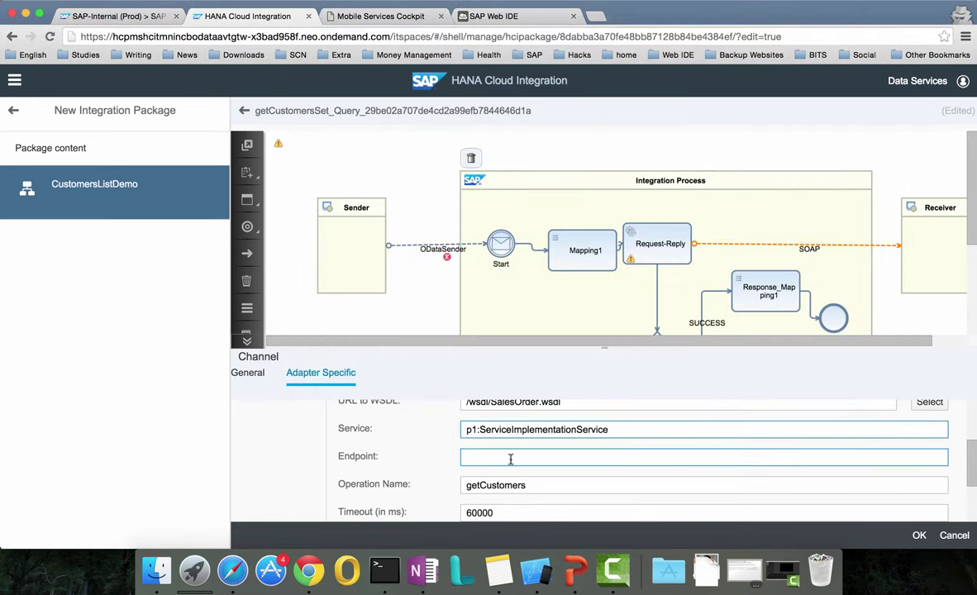
{"action": "key", "text": "super+v"}
Replace the Operation Name getCustomers with p1:getCustomers copied from the note.
{"action": "key", "text": "super+Tab"}
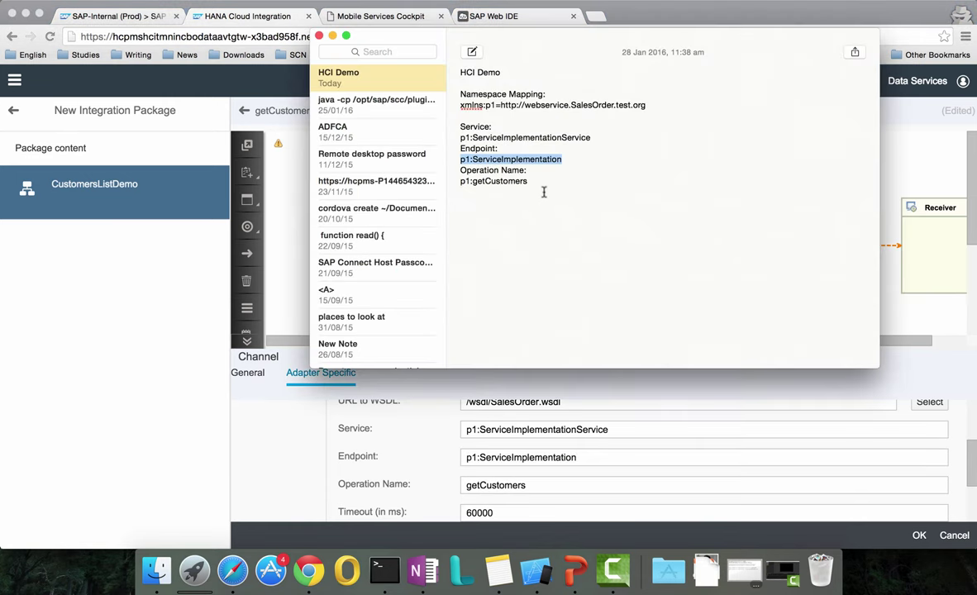
{"action": "left_click_drag", "start_coordinate": [531, 182], "coordinate": [463, 182]}
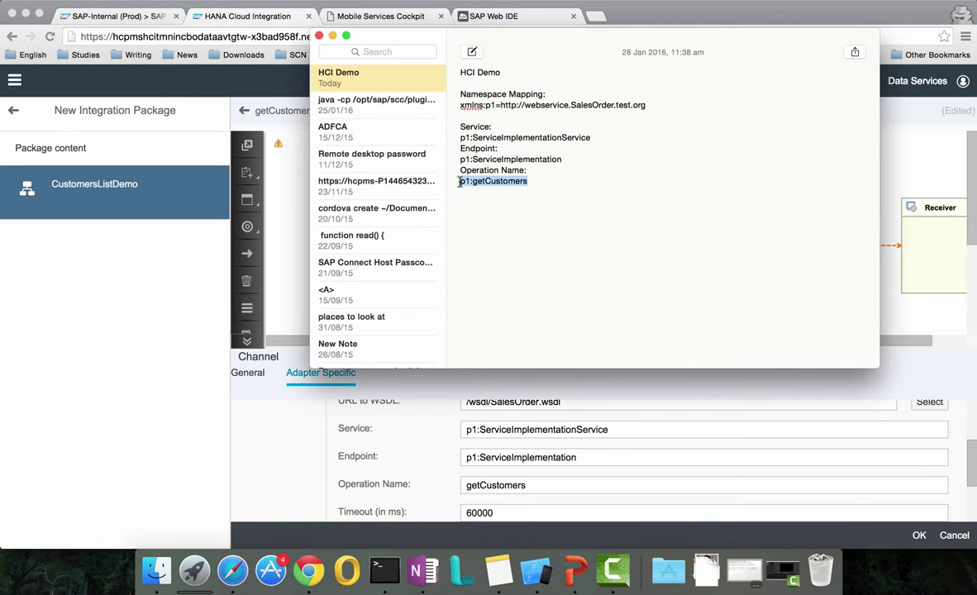
{"action": "key", "text": "super+c"}
{"action": "key", "text": "super+Tab"}
{"action": "left_click", "coordinate": [528, 486]}
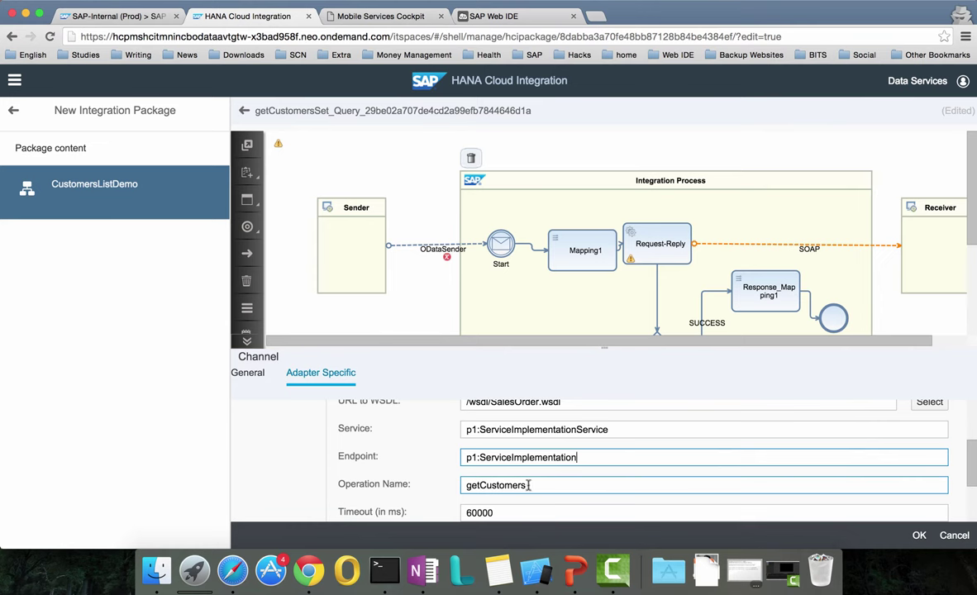
{"action": "left_click_drag", "start_coordinate": [529, 486], "coordinate": [452, 485]}
{"action": "key", "text": "super+v"}
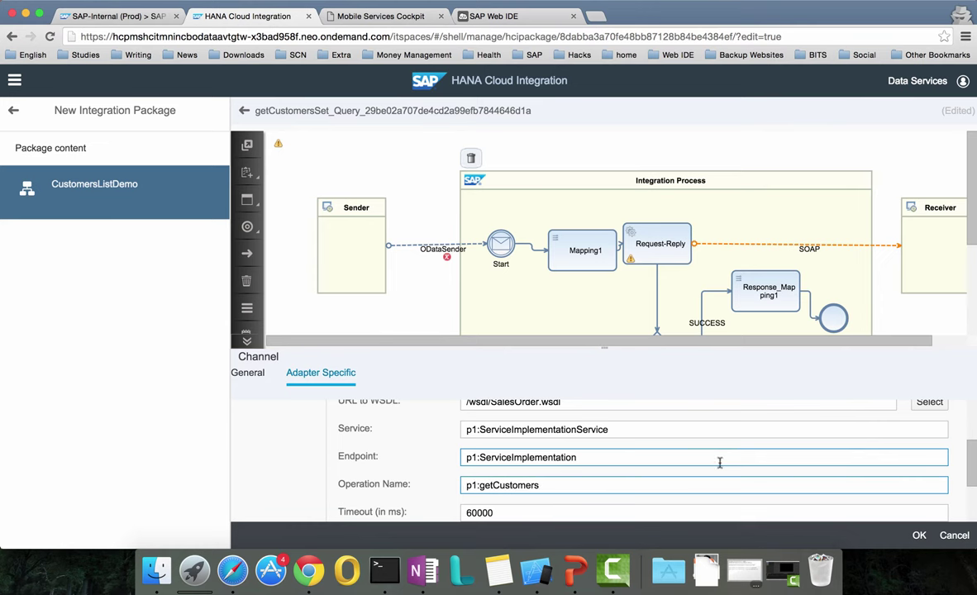
In Response_Mapping1, link both root nodes and map CustomerID, CustomerType, CustomerName to custID, custType, operator.
{"action": "left_click", "coordinate": [782, 284]}
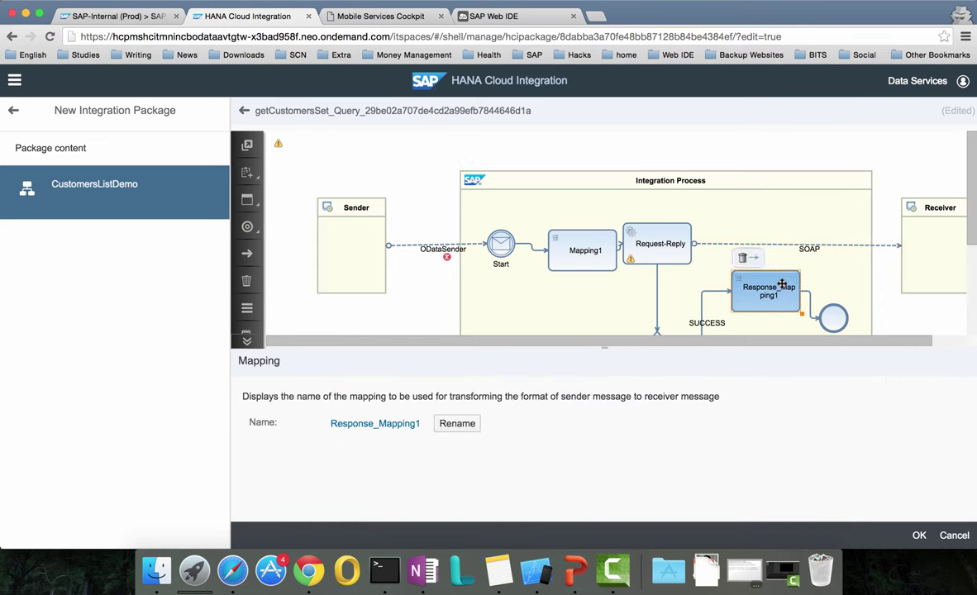
{"action": "left_click", "coordinate": [401, 423]}
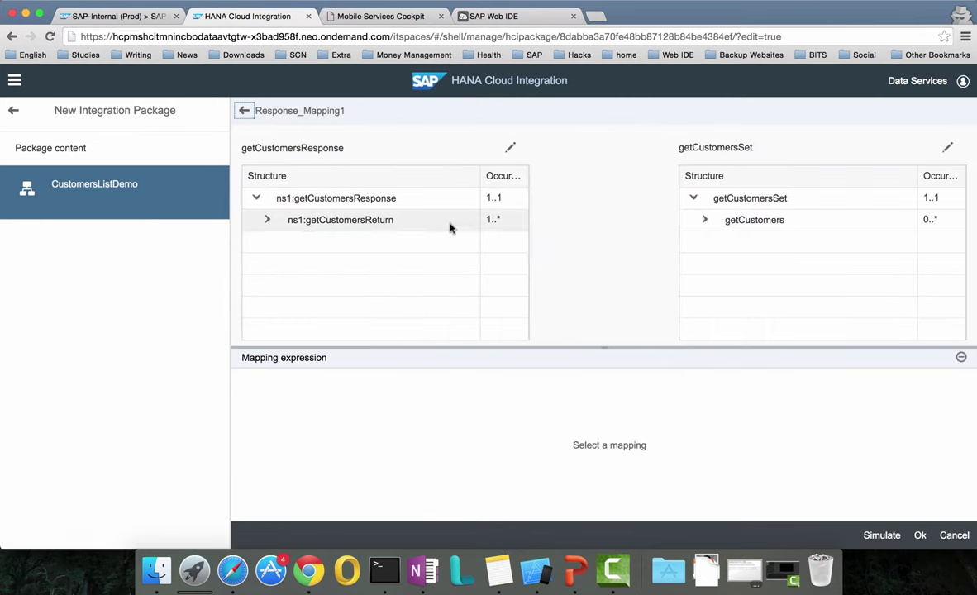
{"action": "left_click", "coordinate": [268, 220]}
{"action": "left_click", "coordinate": [704, 220]}
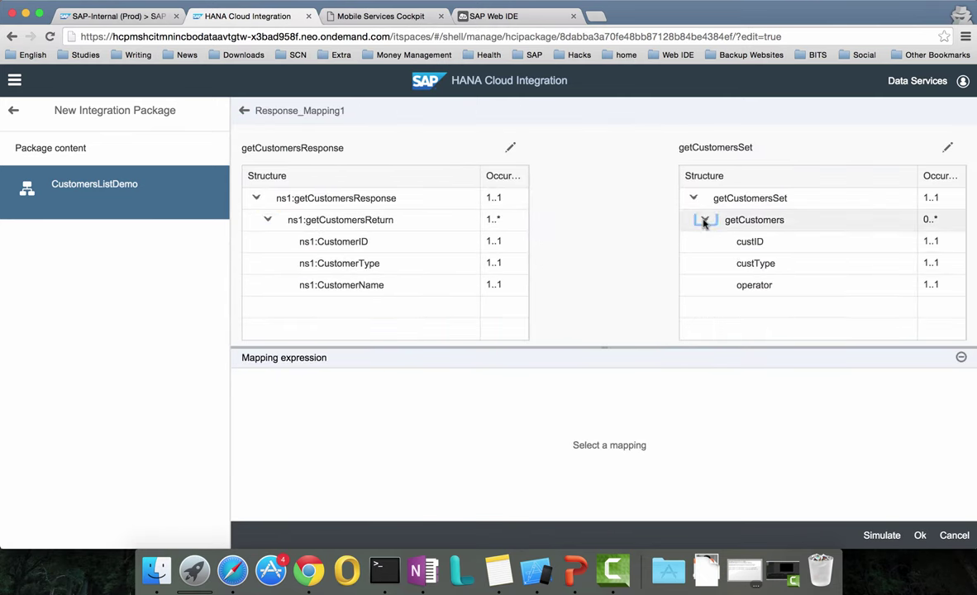
{"action": "left_click_drag", "start_coordinate": [520, 199], "coordinate": [691, 200]}
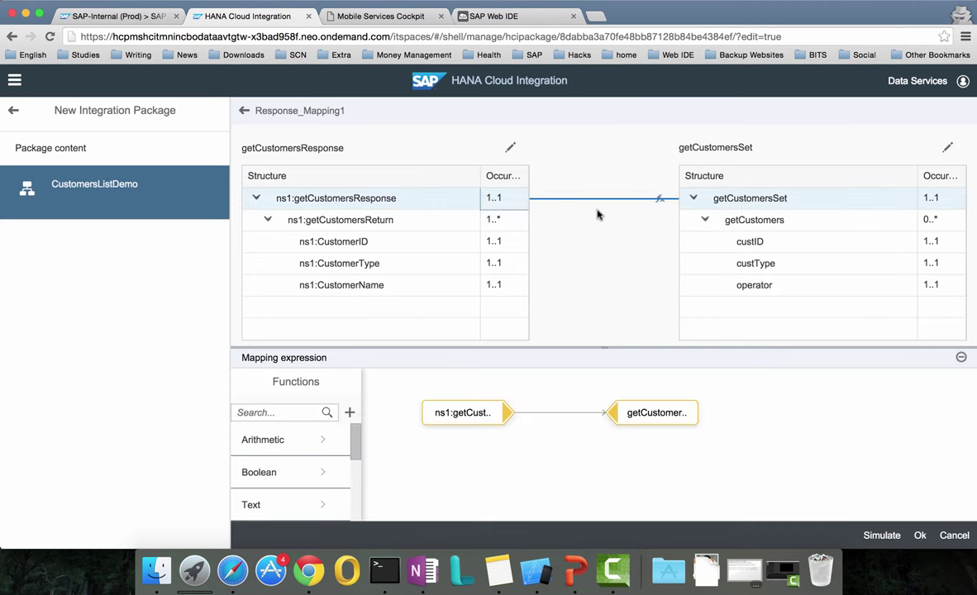
{"action": "left_click_drag", "start_coordinate": [520, 220], "coordinate": [687, 220]}
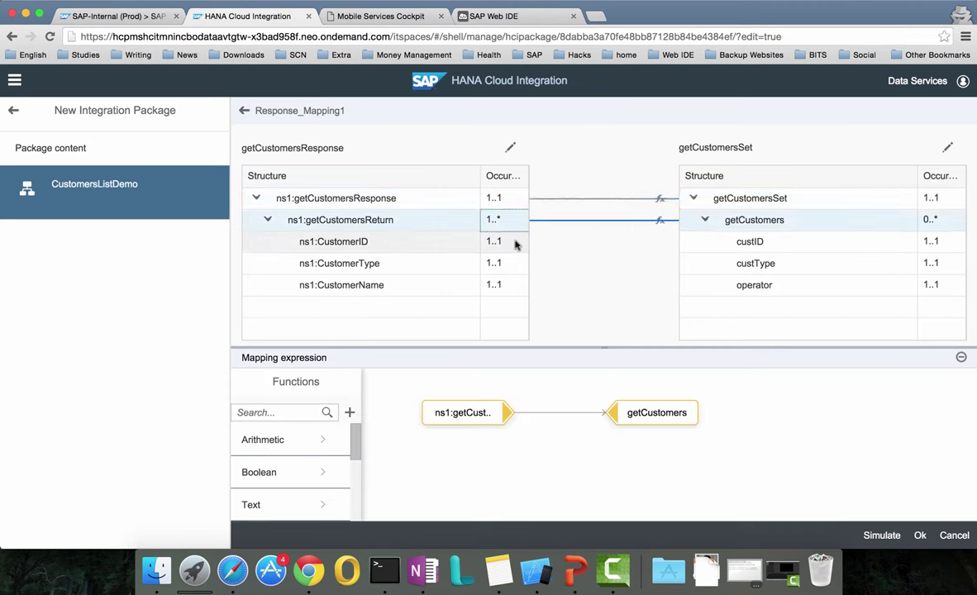
{"action": "left_click_drag", "start_coordinate": [515, 242], "coordinate": [687, 241]}
{"action": "left_click_drag", "start_coordinate": [507, 271], "coordinate": [685, 263]}
{"action": "left_click_drag", "start_coordinate": [515, 289], "coordinate": [703, 285]}
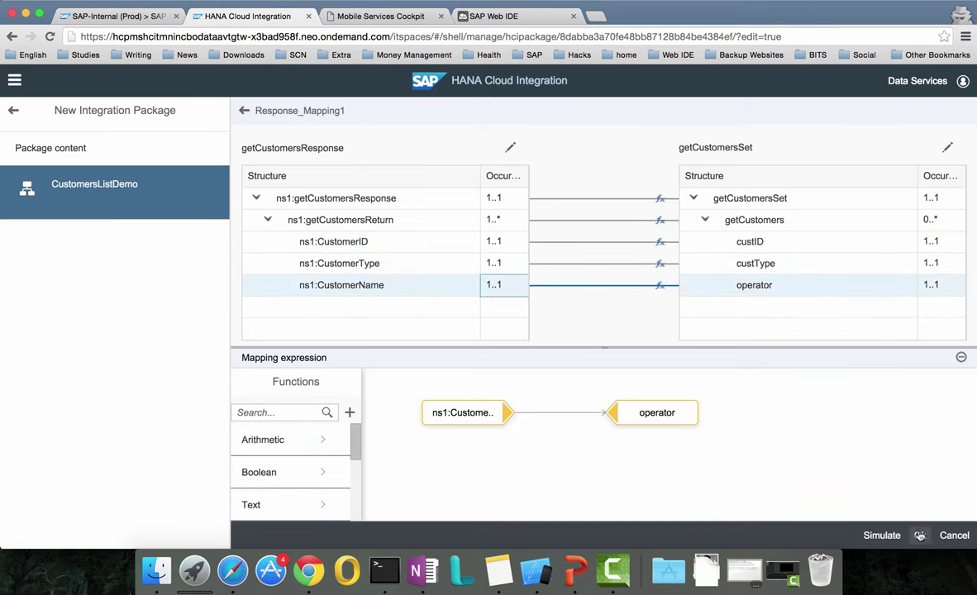
{"action": "left_click", "coordinate": [921, 535]}
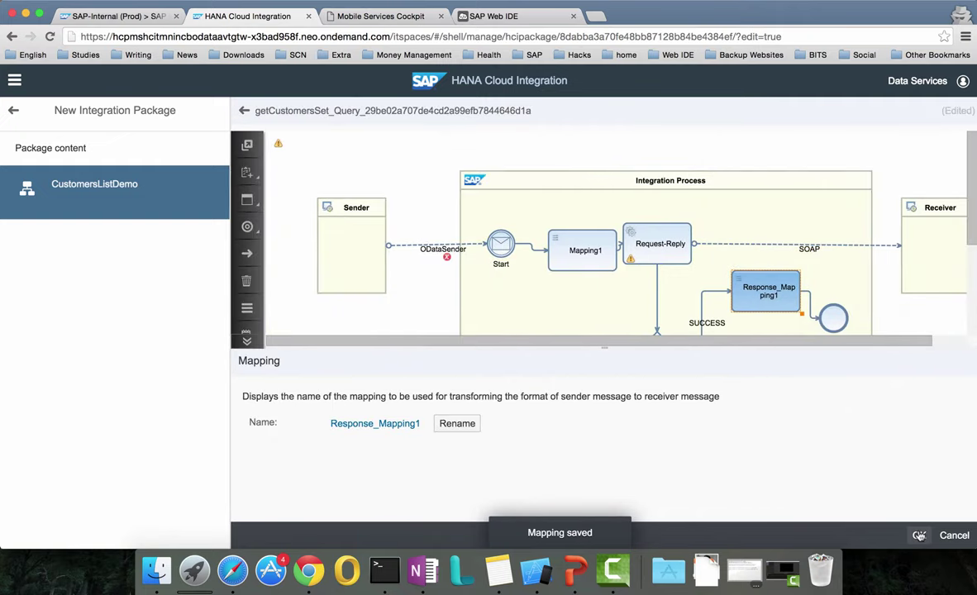
Save the CustomersListDemo OData service and deploy it.
{"action": "left_click", "coordinate": [920, 536]}
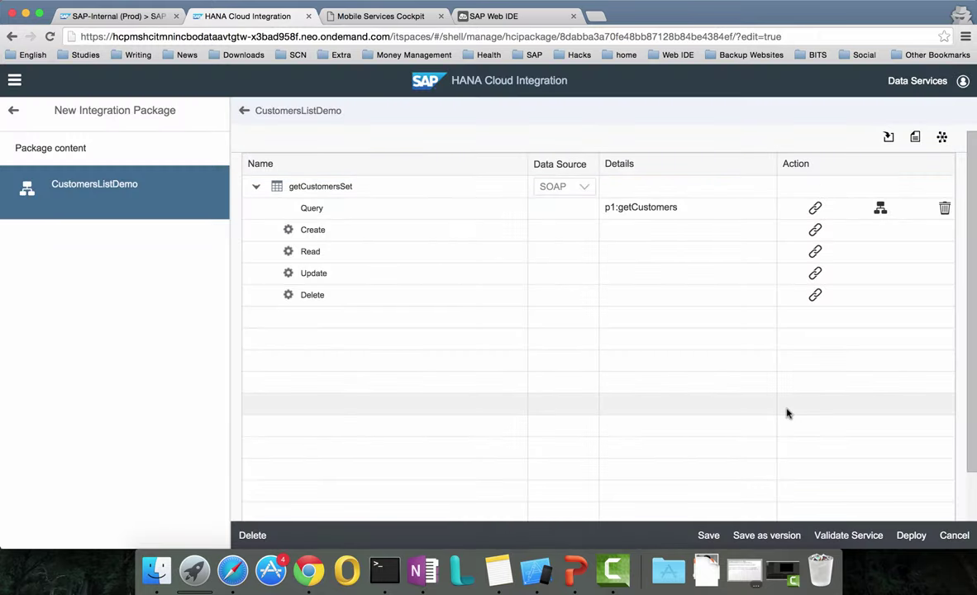
{"action": "left_click", "coordinate": [708, 536]}
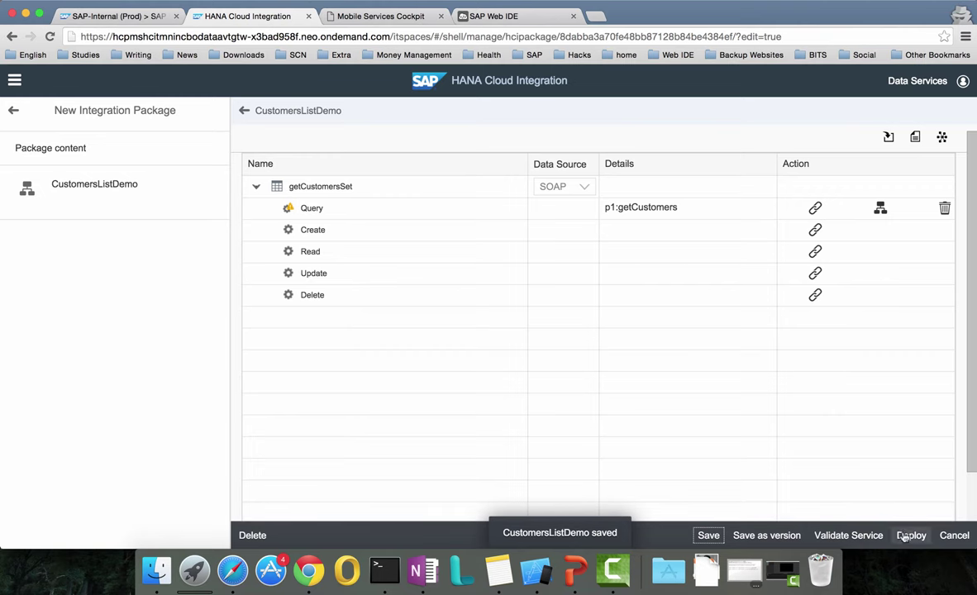
{"action": "left_click", "coordinate": [910, 536]}
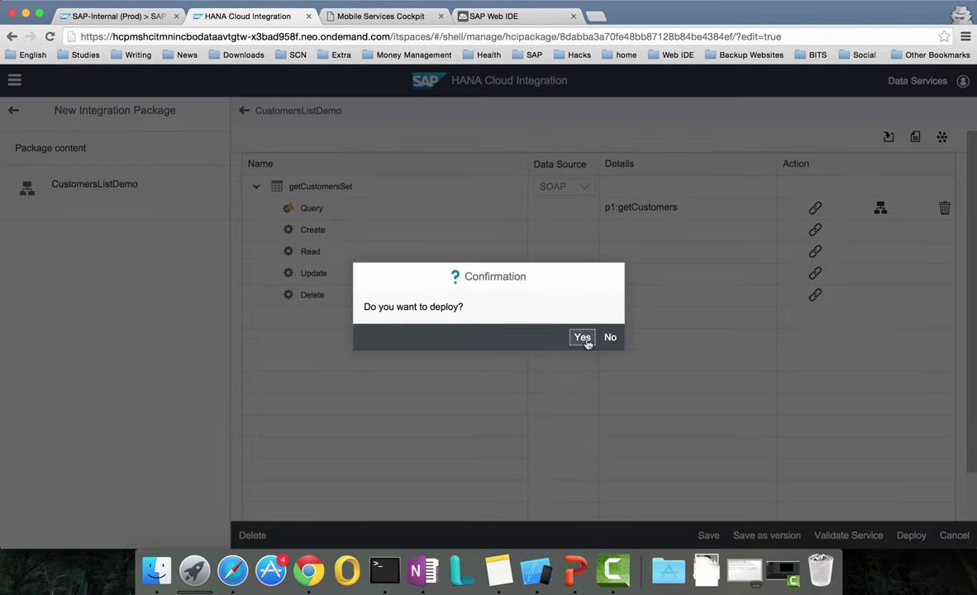
{"action": "left_click", "coordinate": [583, 339]}
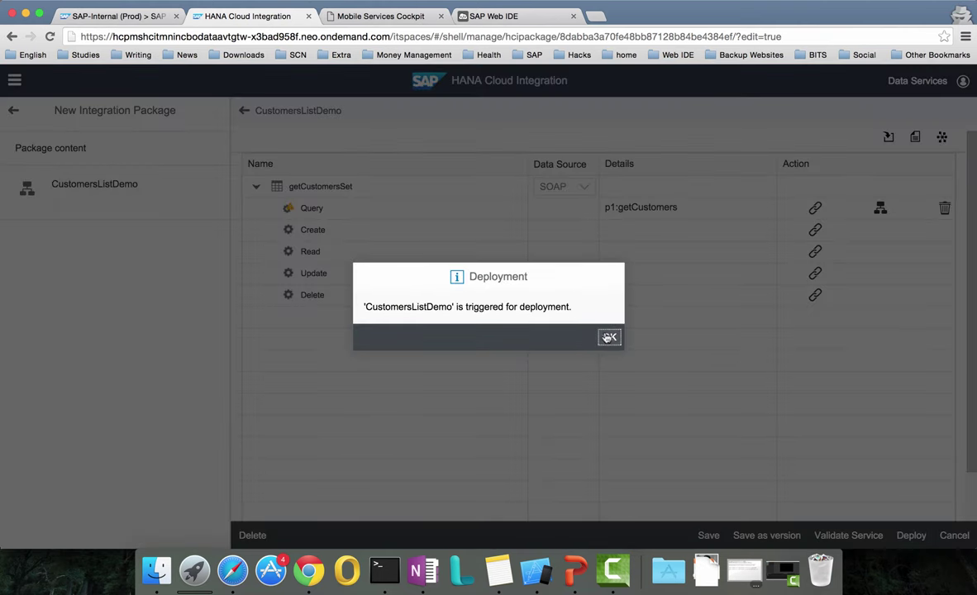
{"action": "left_click", "coordinate": [607, 339]}
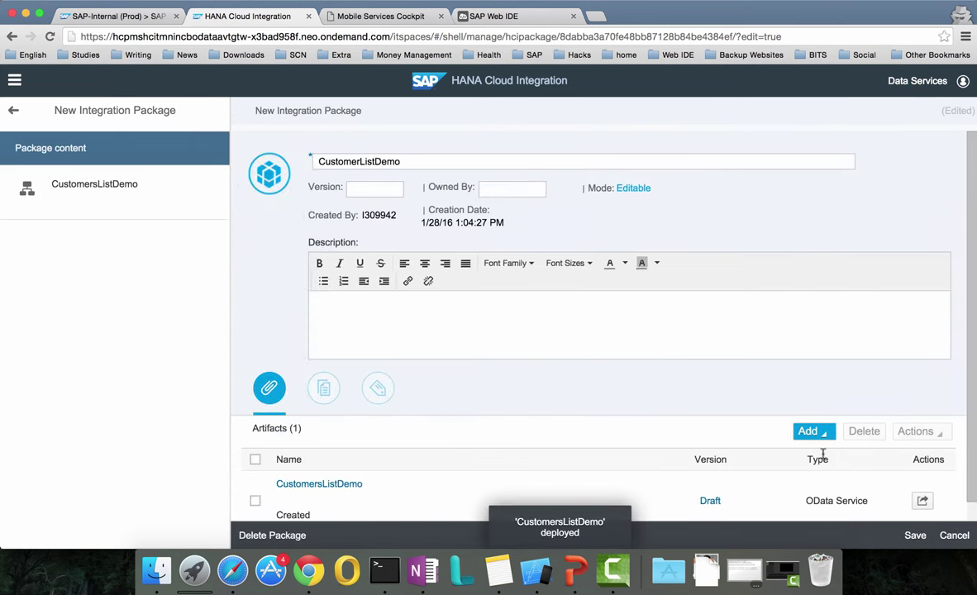
Save the CustomerListDemo package and go to the Monitor area.
{"action": "left_click", "coordinate": [914, 536]}
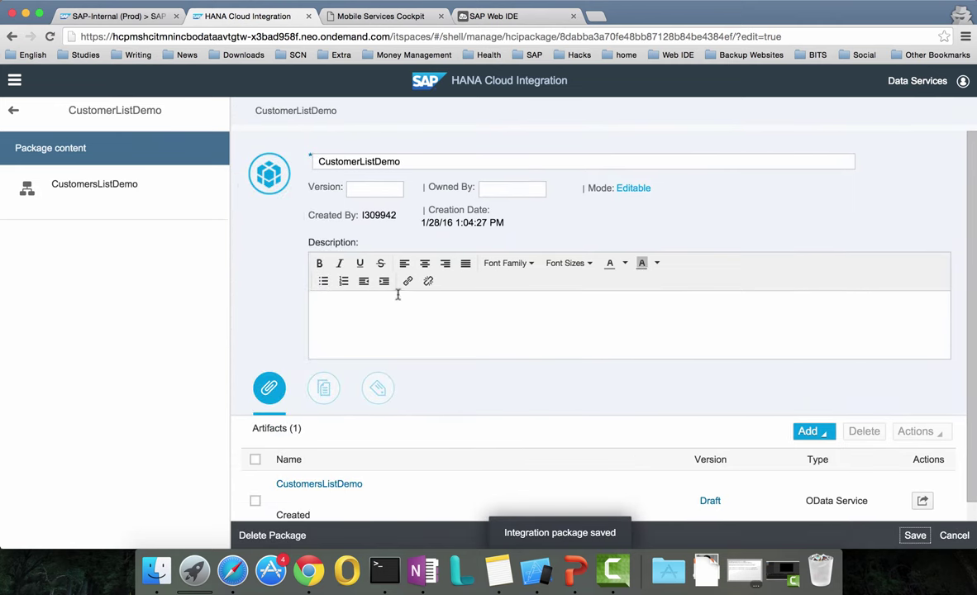
{"action": "left_click", "coordinate": [14, 80]}
{"action": "left_click", "coordinate": [47, 178]}
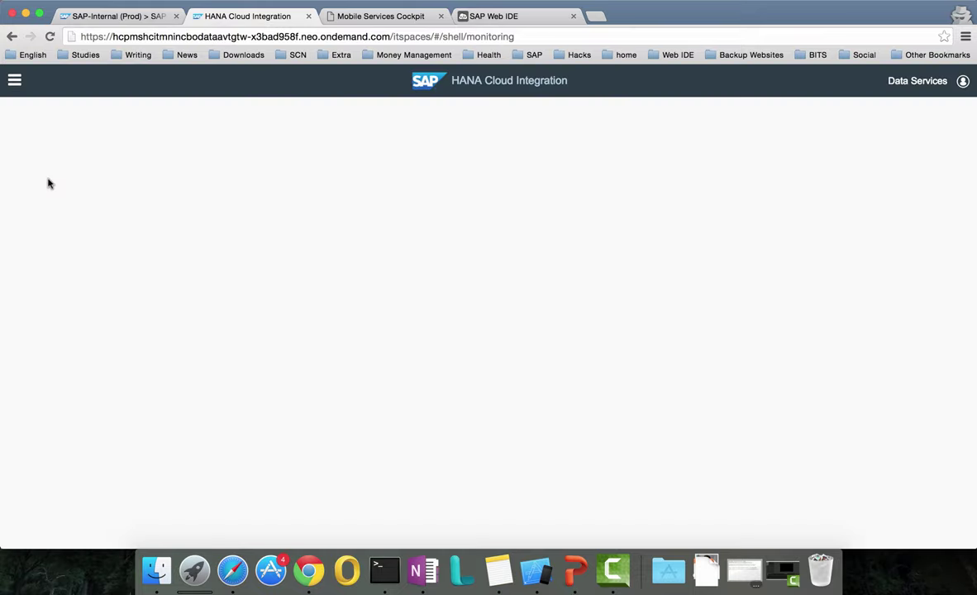
From the started integration content, open the CustomersListDemo endpoint URL and begin entering the user name.
{"action": "left_click", "coordinate": [209, 377]}
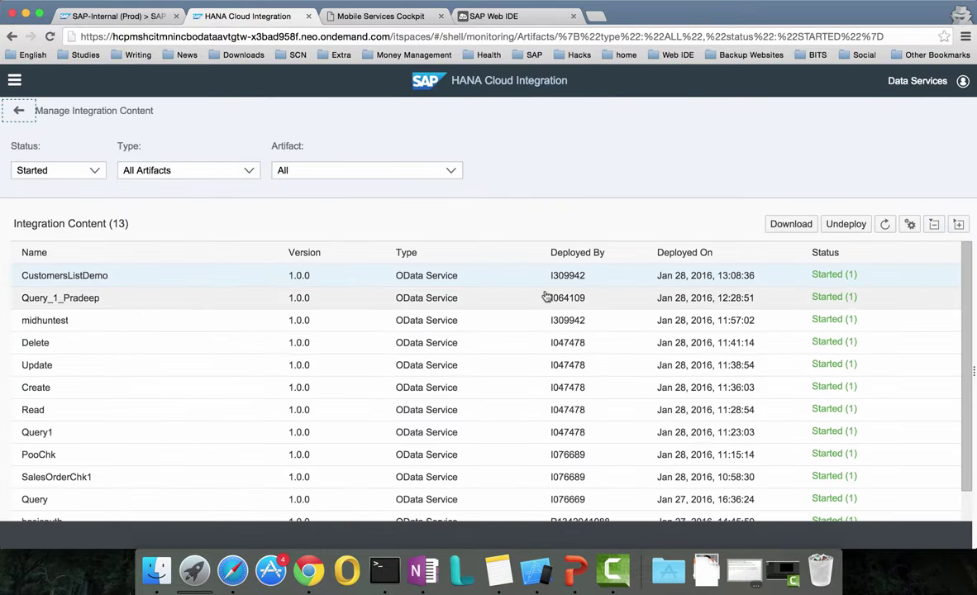
{"action": "left_click", "coordinate": [825, 276]}
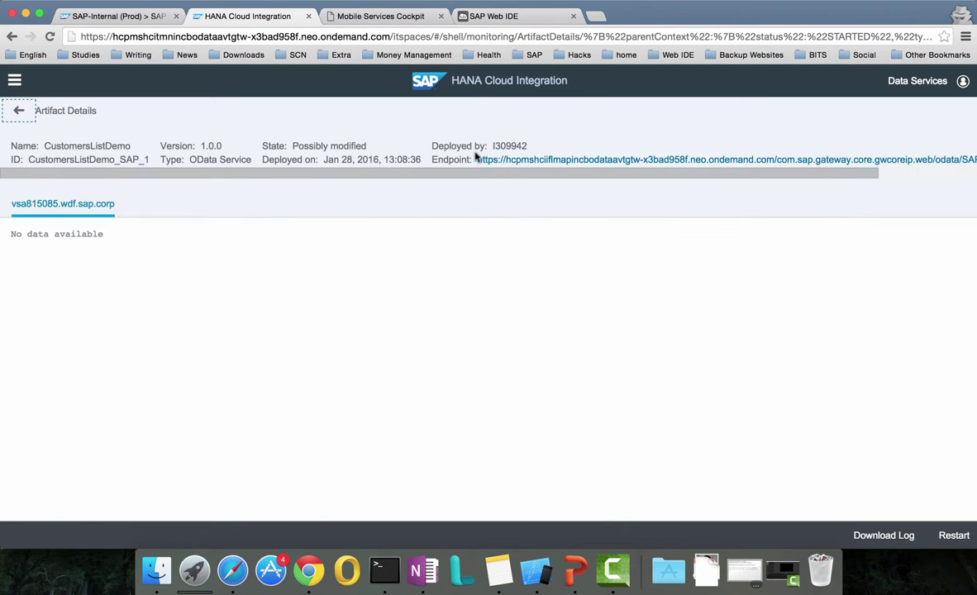
{"action": "left_click", "coordinate": [489, 161]}
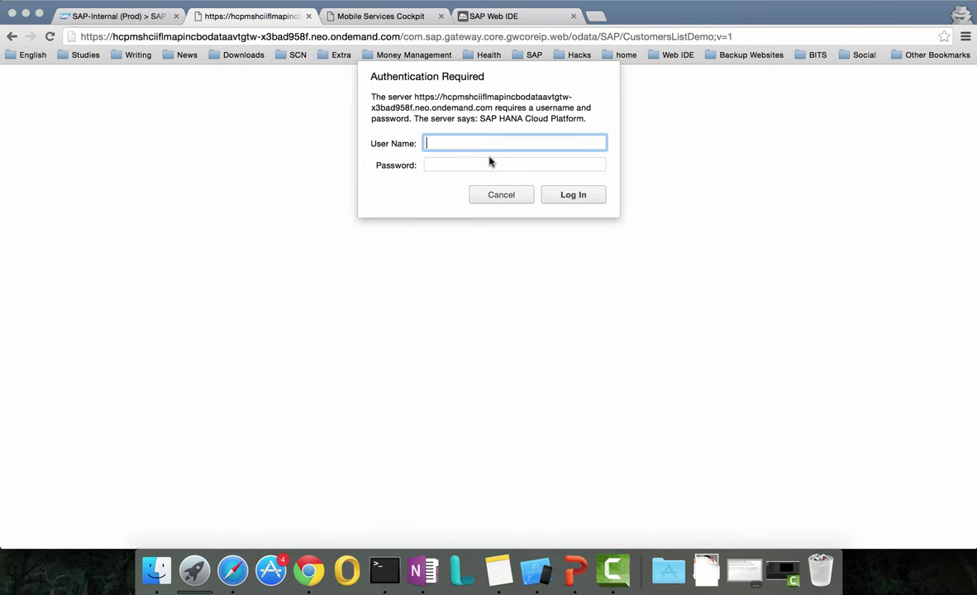
{"action": "type", "text": "p"}
Sign in to the endpoint with the password and select getCustomersSet in the service XML.
{"action": "key", "text": "Tab"}
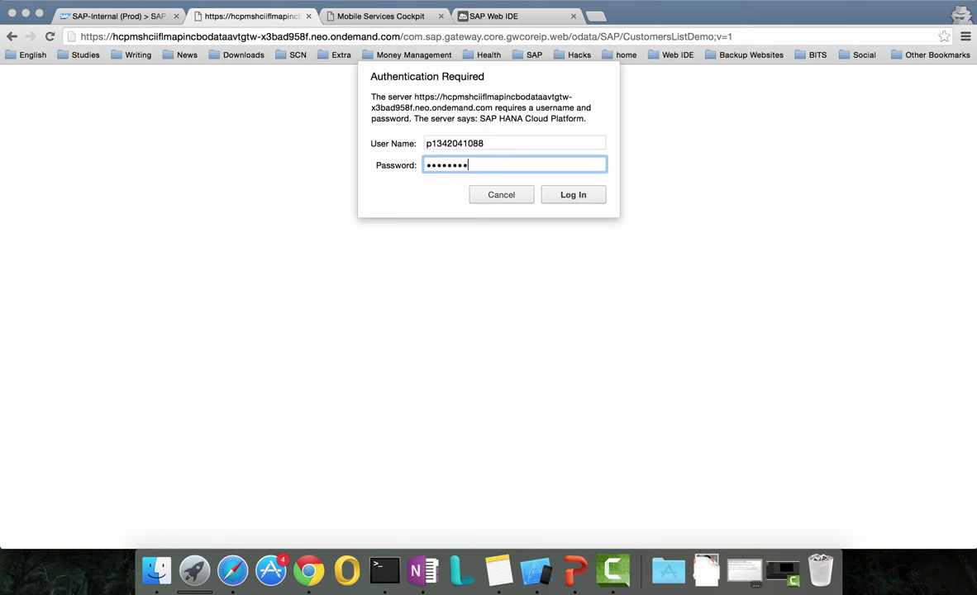
{"action": "key", "text": "Return"}
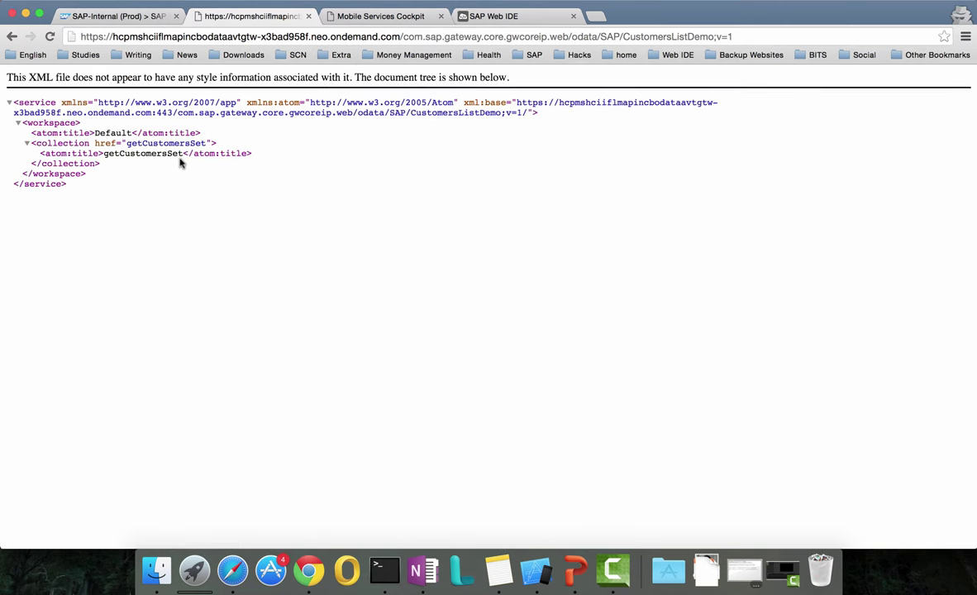
{"action": "double_click", "coordinate": [165, 155]}
{"action": "key", "text": "ctrl+c"}
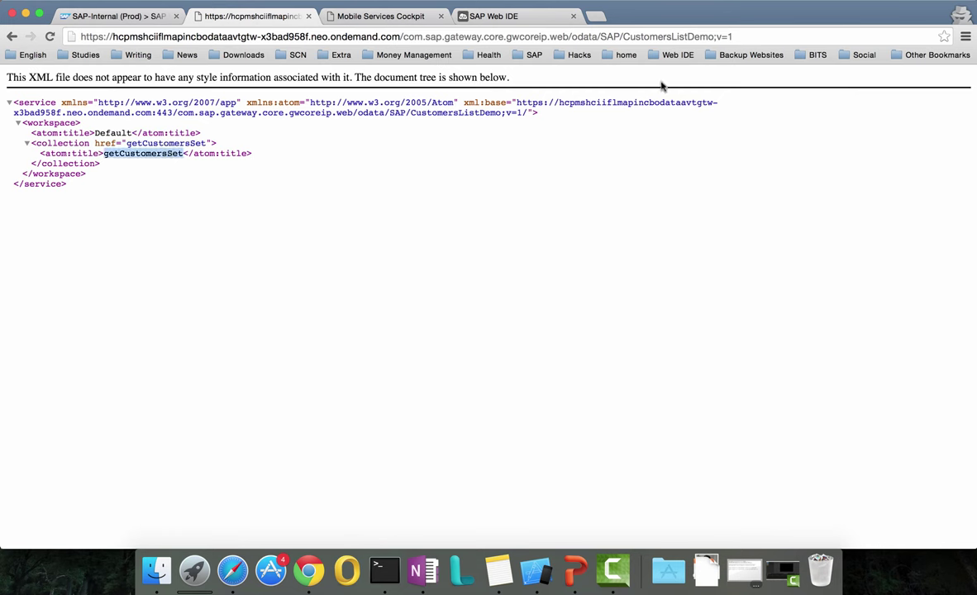
Append /getCustomersSet to the endpoint URL to load the customer feed.
{"action": "left_click", "coordinate": [757, 37]}
{"action": "left_click", "coordinate": [750, 38]}
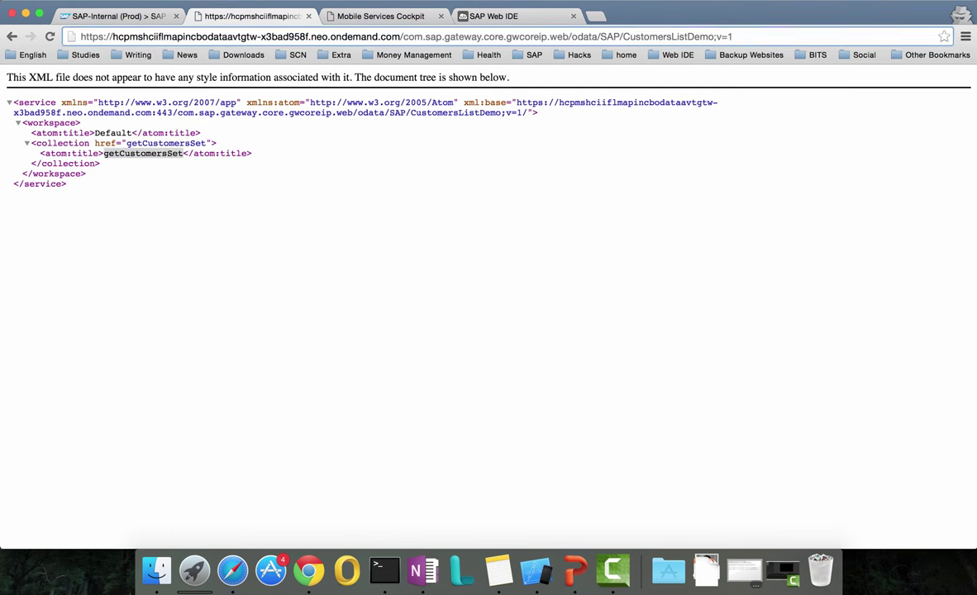
{"action": "type", "text": "/"}
{"action": "key", "text": "ctrl+v"}
{"action": "key", "text": "Return"}
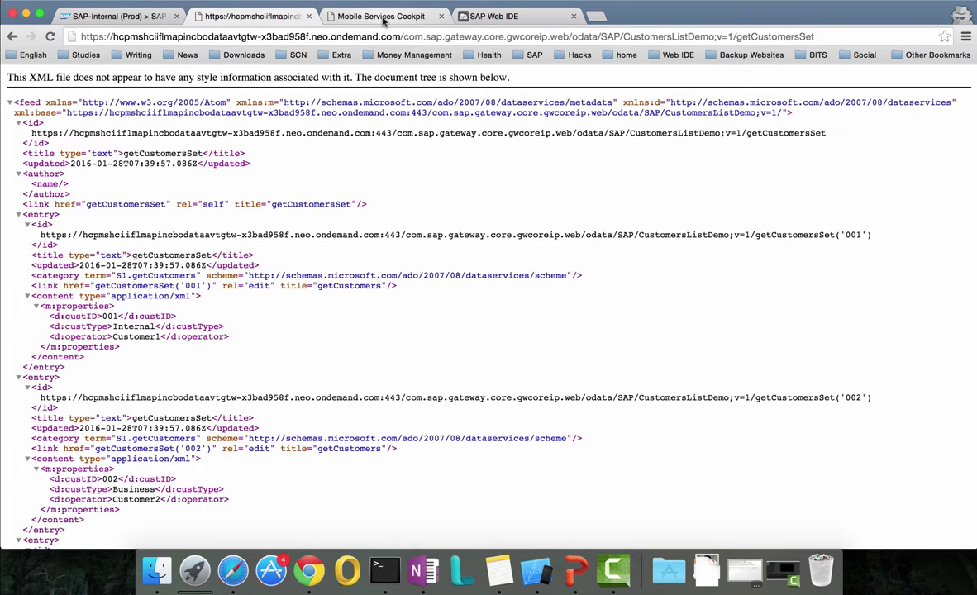
{"action": "left_click", "coordinate": [383, 17]}
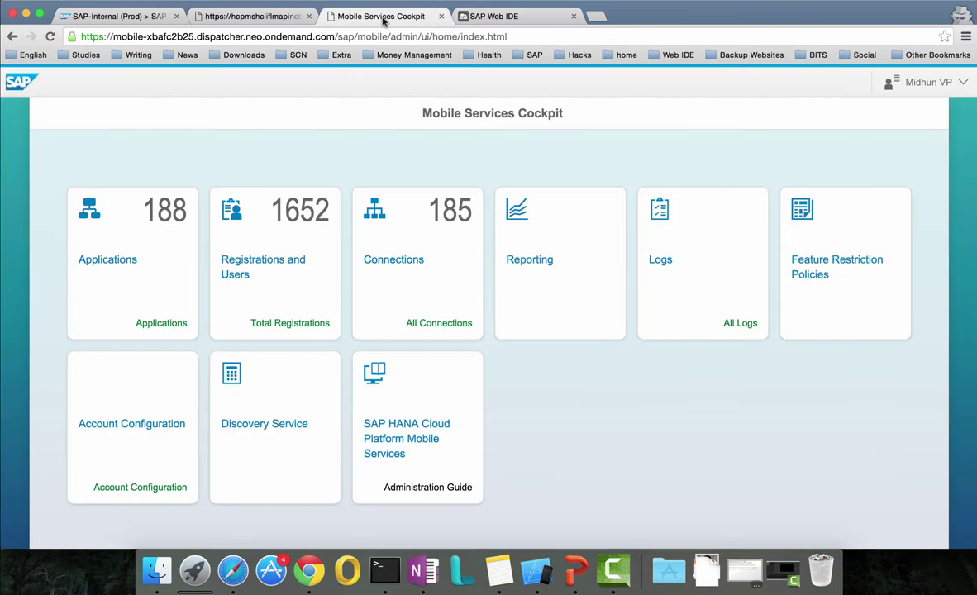
Start a new application with ID com.hci.demo and name 'ODP in HCI with HCPMS'.
{"action": "left_click", "coordinate": [126, 260]}
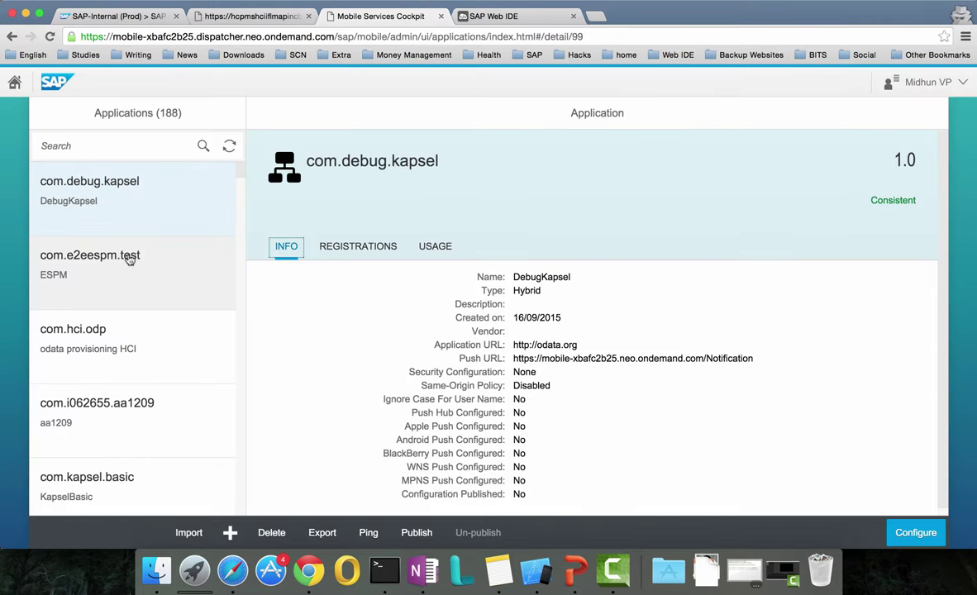
{"action": "left_click", "coordinate": [231, 533]}
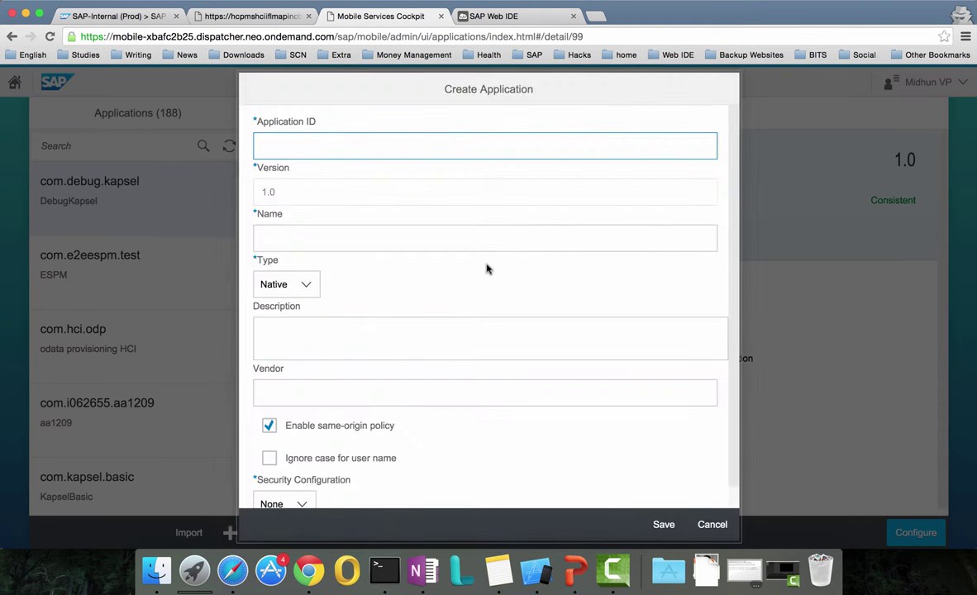
{"action": "type", "text": "com.hci.demo"}
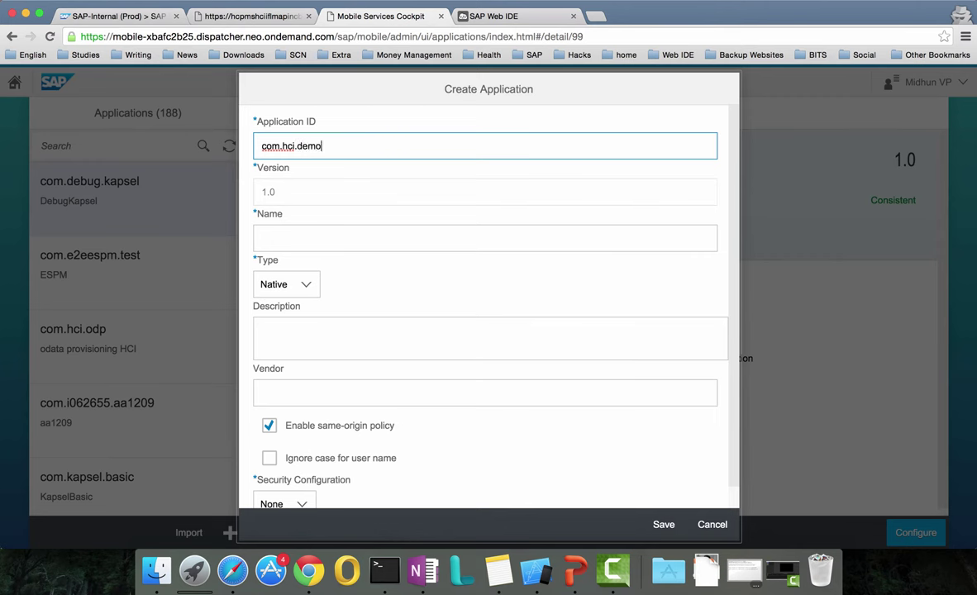
{"action": "left_click", "coordinate": [389, 237]}
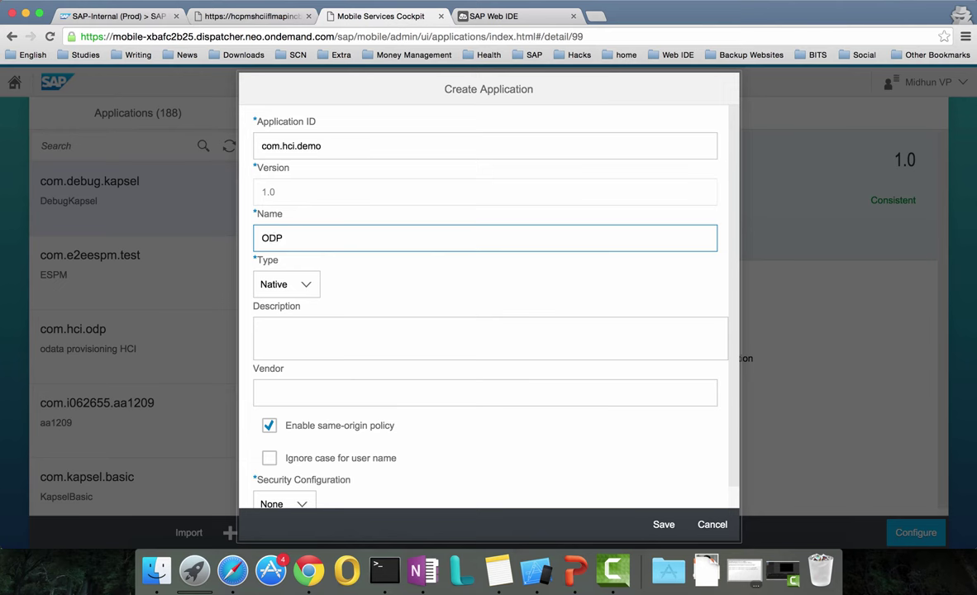
{"action": "type", "text": "ODP in HCI with HCPMS"}
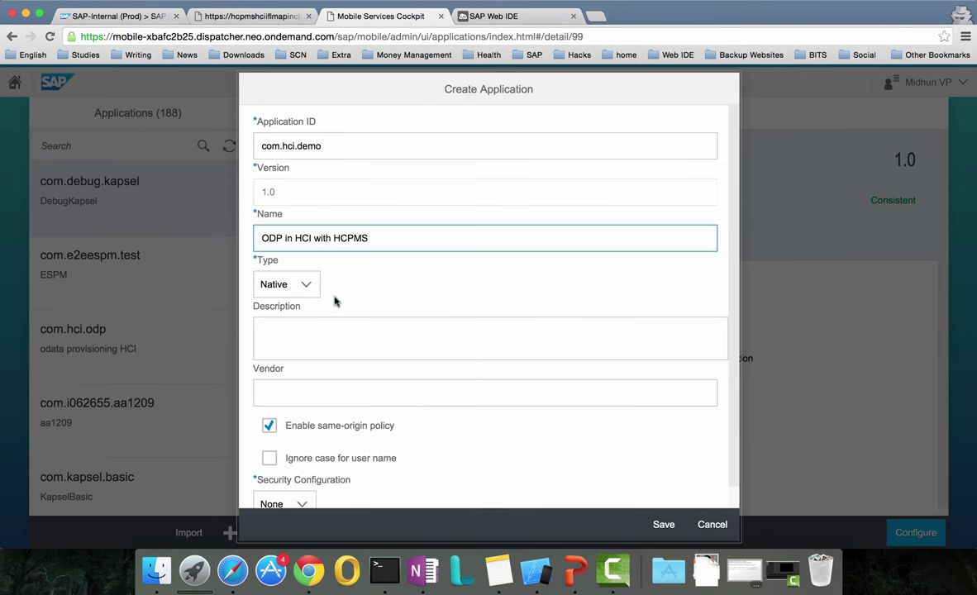
Set the application type to Hybrid and security to Basic, then save it.
{"action": "left_click", "coordinate": [306, 283]}
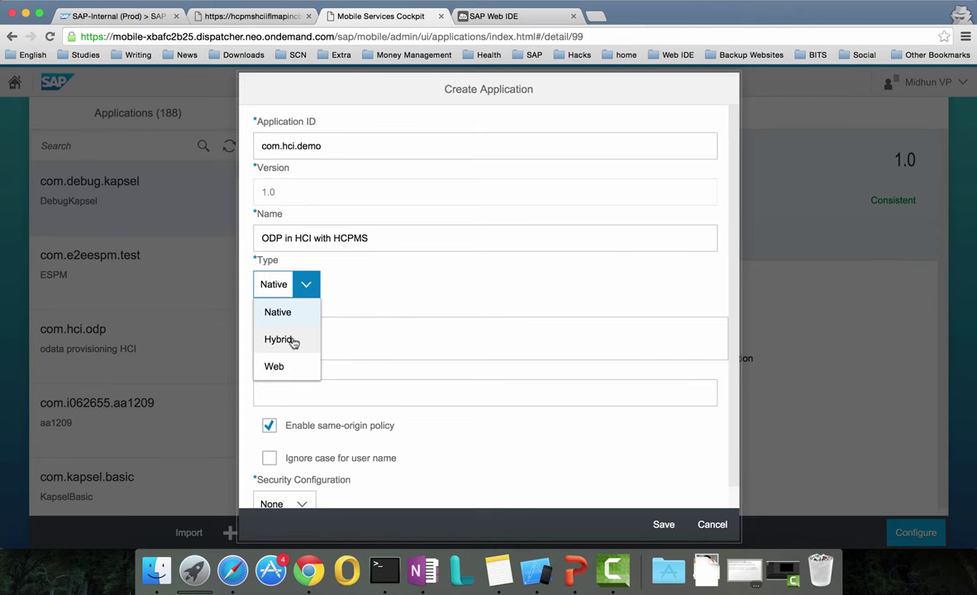
{"action": "left_click", "coordinate": [291, 340]}
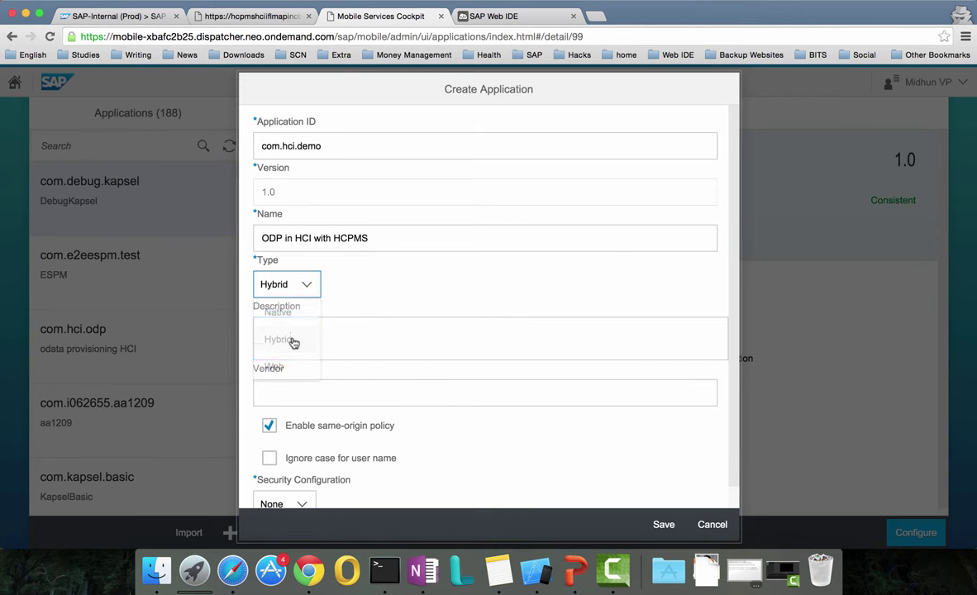
{"action": "left_click", "coordinate": [303, 504]}
{"action": "left_click", "coordinate": [277, 422]}
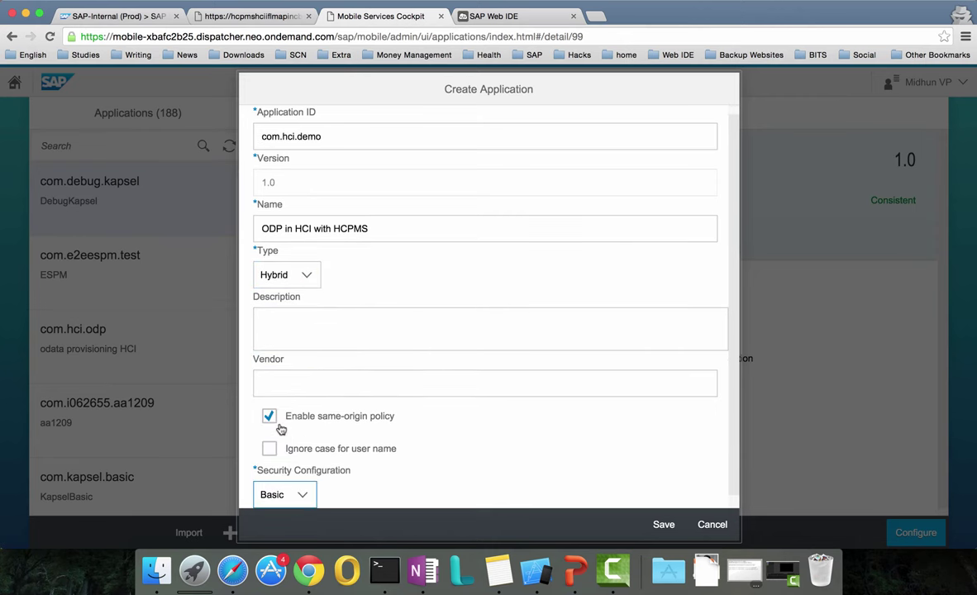
{"action": "left_click", "coordinate": [664, 525]}
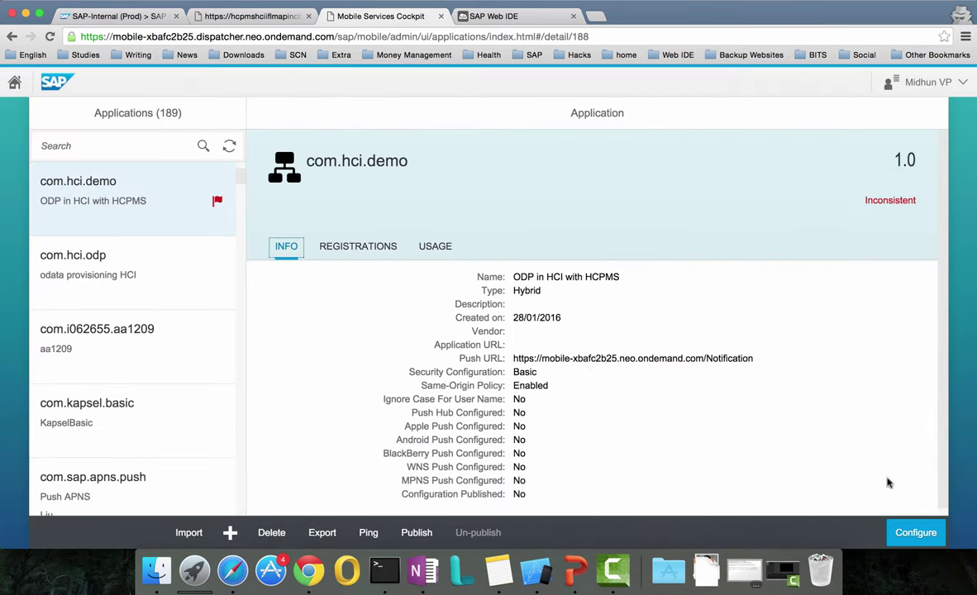
Paste the CustomersListDemo service URL into com.hci.demo's Backend URL field.
{"action": "left_click", "coordinate": [908, 534]}
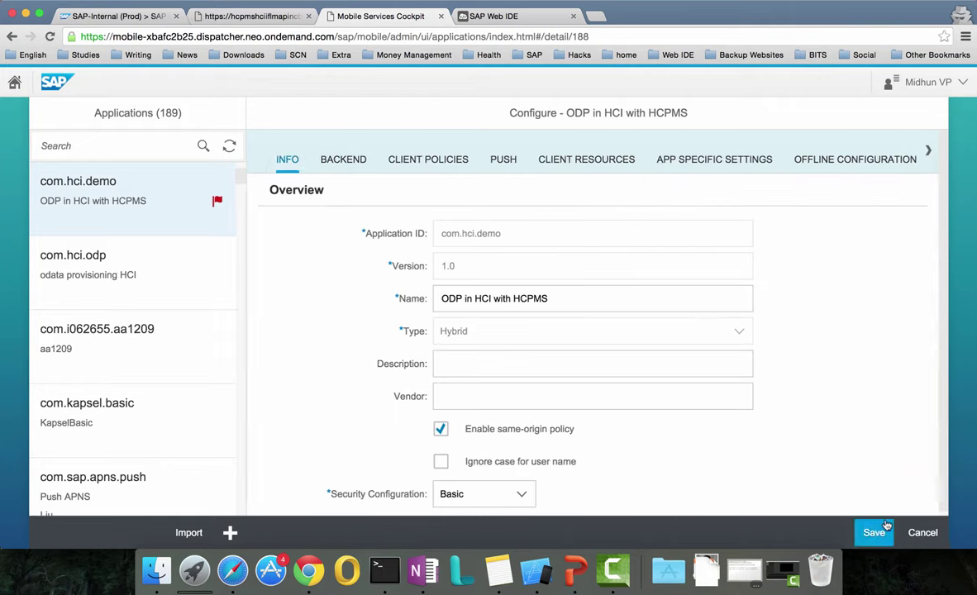
{"action": "left_click", "coordinate": [350, 164]}
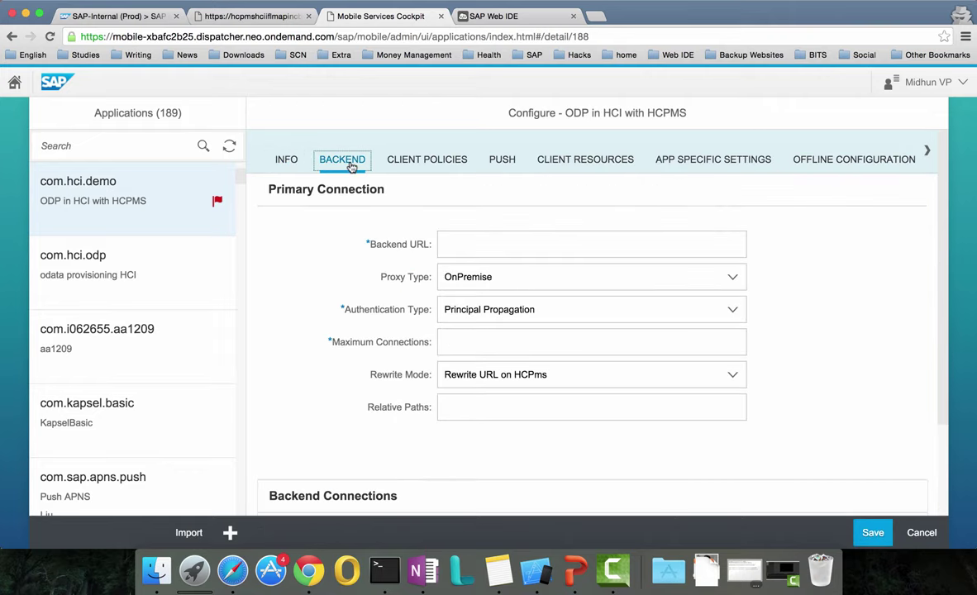
{"action": "left_click", "coordinate": [263, 17]}
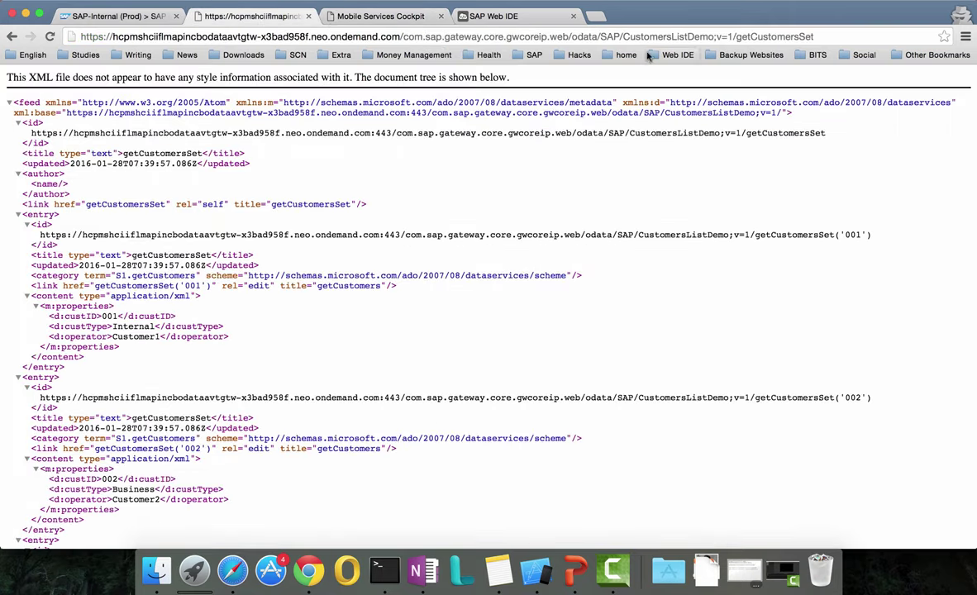
{"action": "left_click_drag", "start_coordinate": [732, 37], "coordinate": [82, 44]}
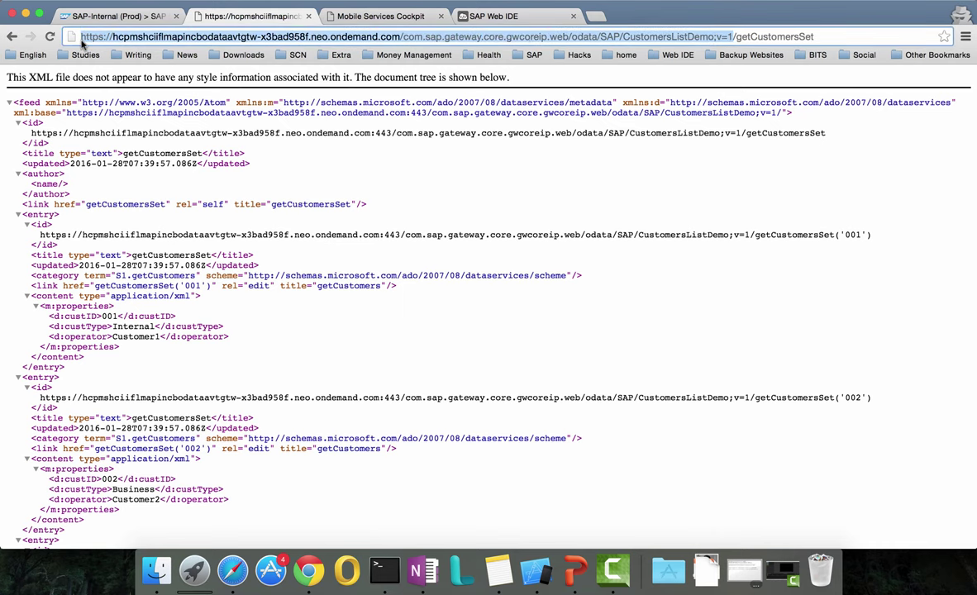
{"action": "left_click", "coordinate": [315, 15]}
{"action": "left_click", "coordinate": [475, 250]}
{"action": "key", "text": "super+v"}
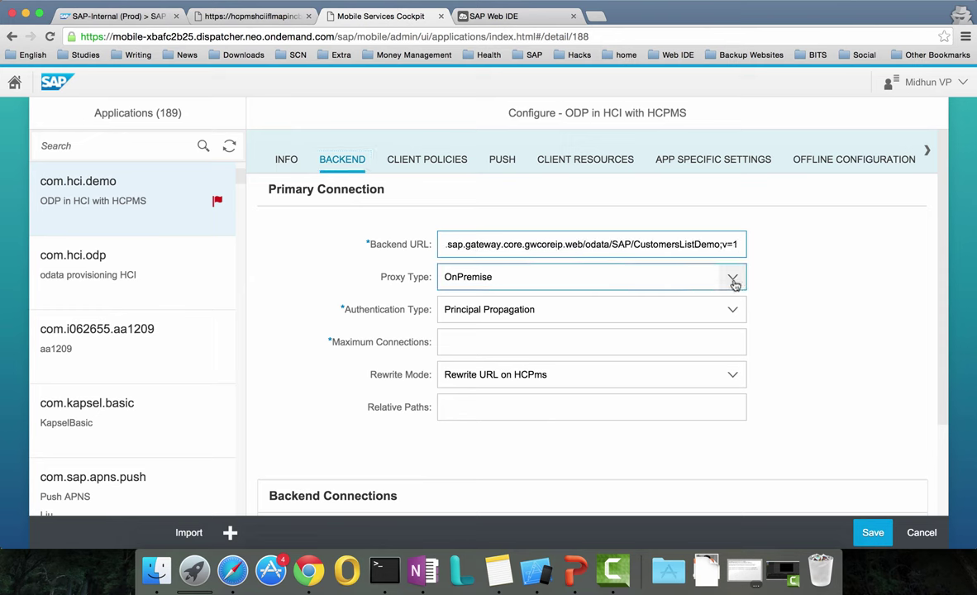
Set proxy type Internet, Basic Authentication and 100 maximum connections, then save the backend.
{"action": "left_click", "coordinate": [733, 279]}
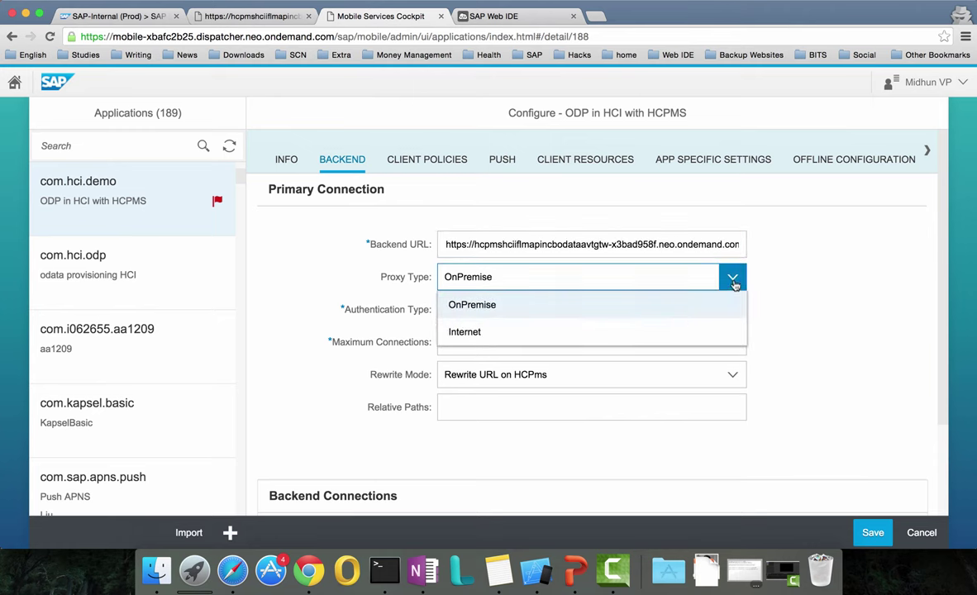
{"action": "left_click", "coordinate": [654, 329]}
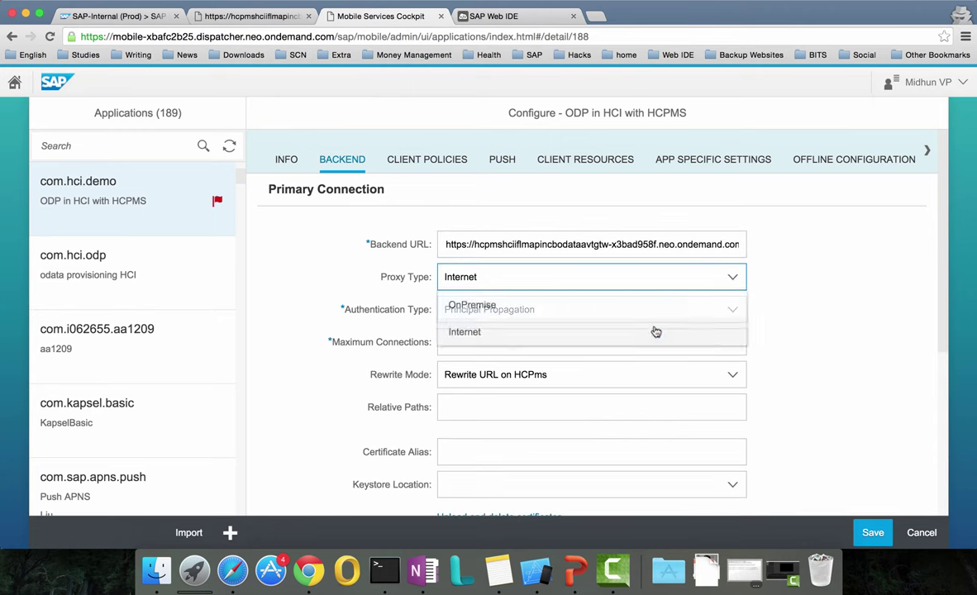
{"action": "left_click", "coordinate": [732, 310]}
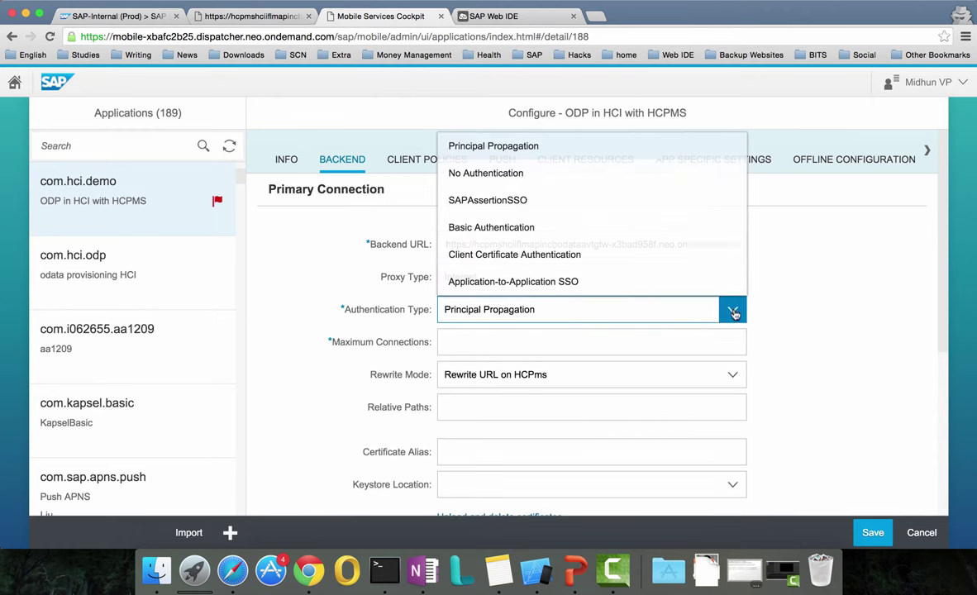
{"action": "left_click", "coordinate": [561, 228]}
{"action": "left_click", "coordinate": [504, 411]}
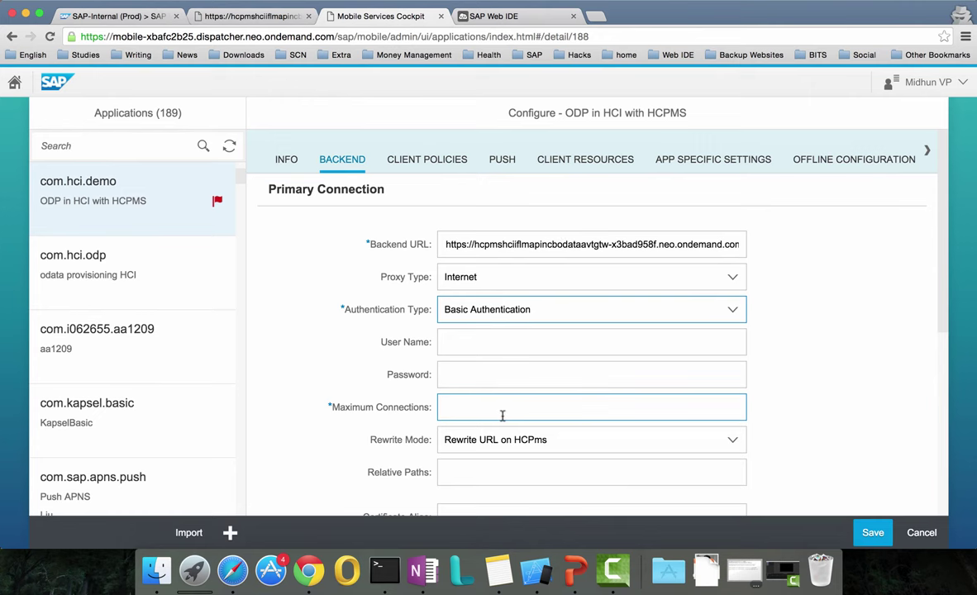
{"action": "type", "text": "100"}
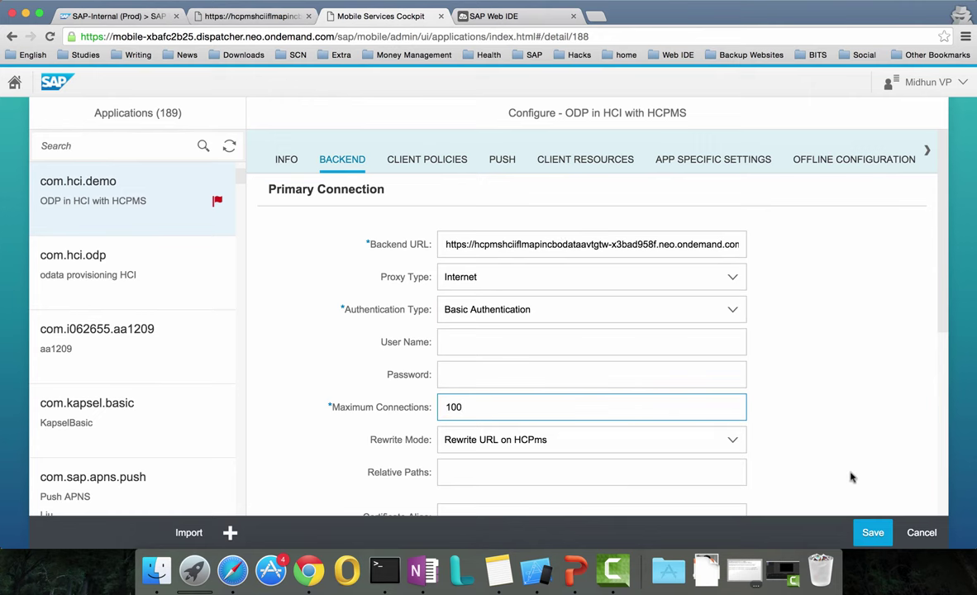
{"action": "left_click", "coordinate": [874, 532]}
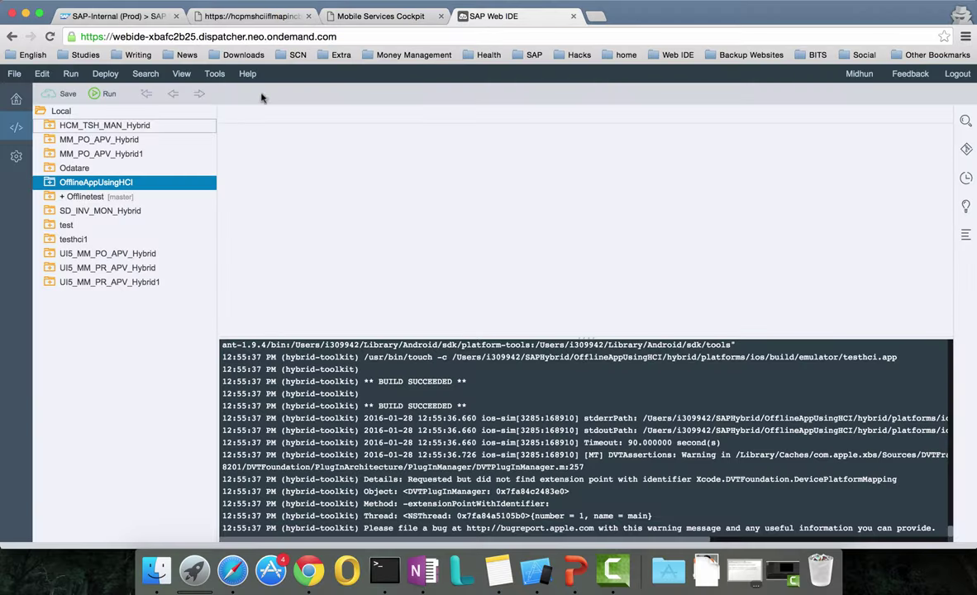
Start a new project from a SAPUI5 Mobile Application template named 'Customers'.
{"action": "left_click", "coordinate": [14, 74]}
{"action": "mouse_move", "coordinate": [22, 87]}
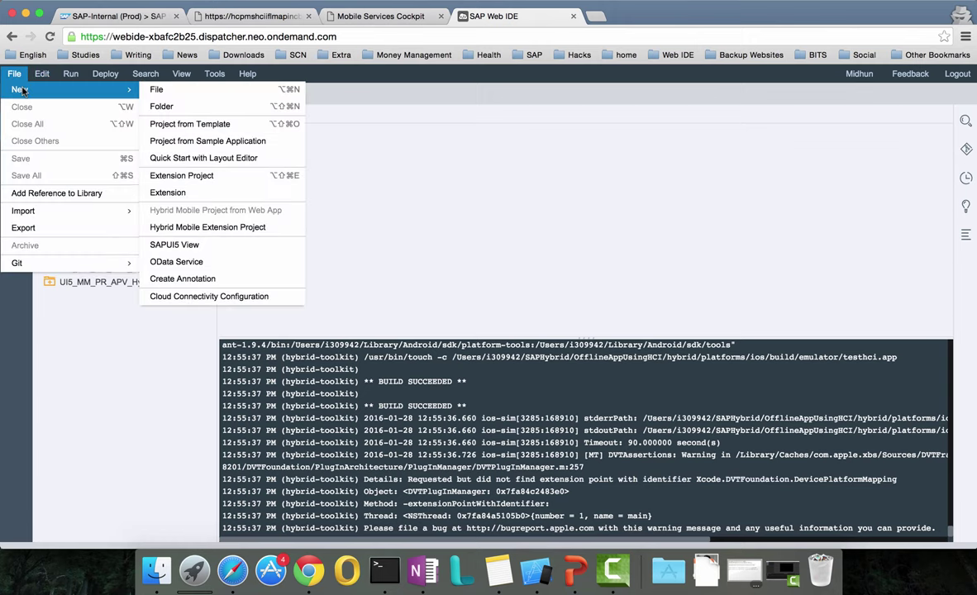
{"action": "left_click", "coordinate": [175, 123]}
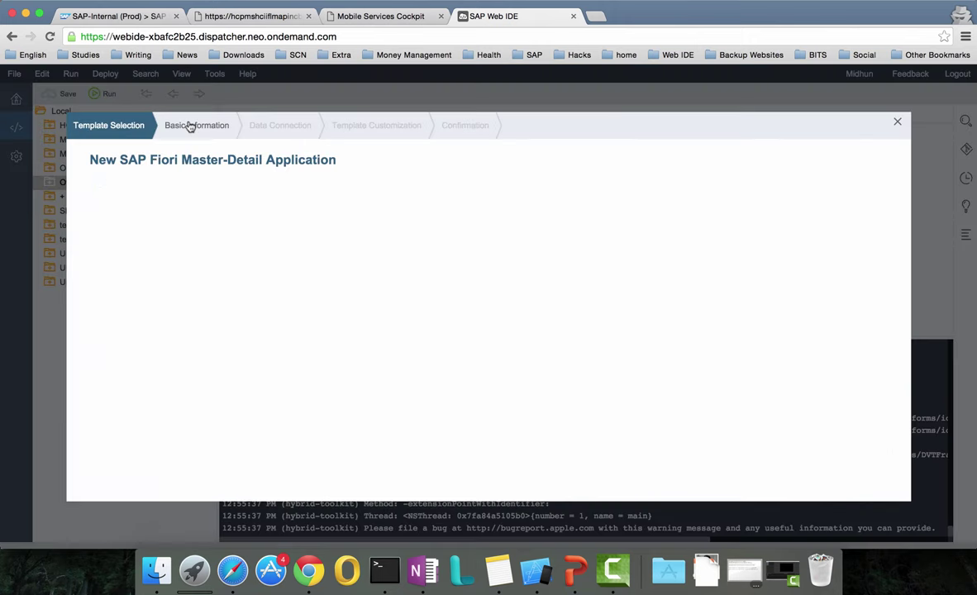
{"action": "left_click", "coordinate": [432, 236]}
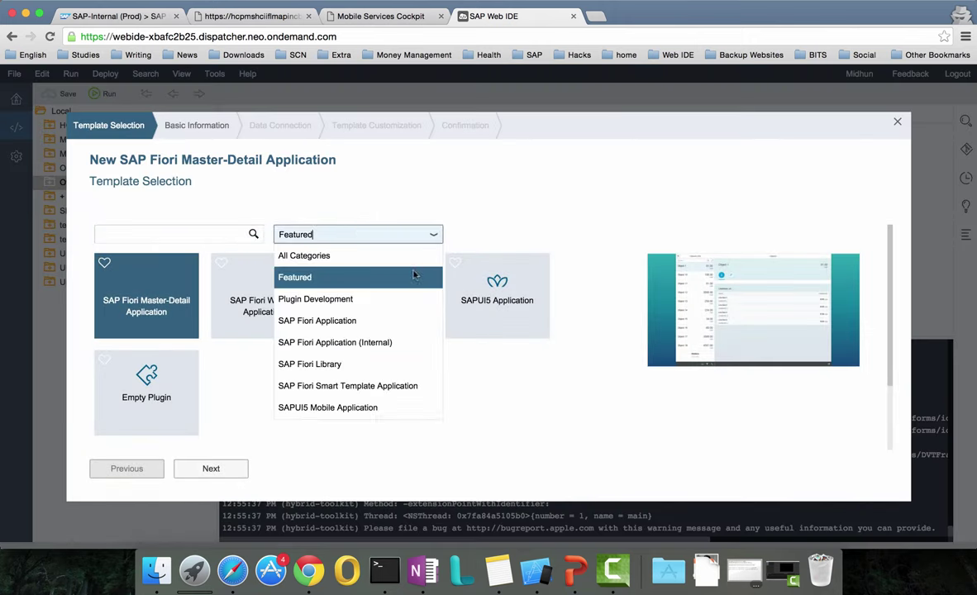
{"action": "left_click", "coordinate": [365, 408]}
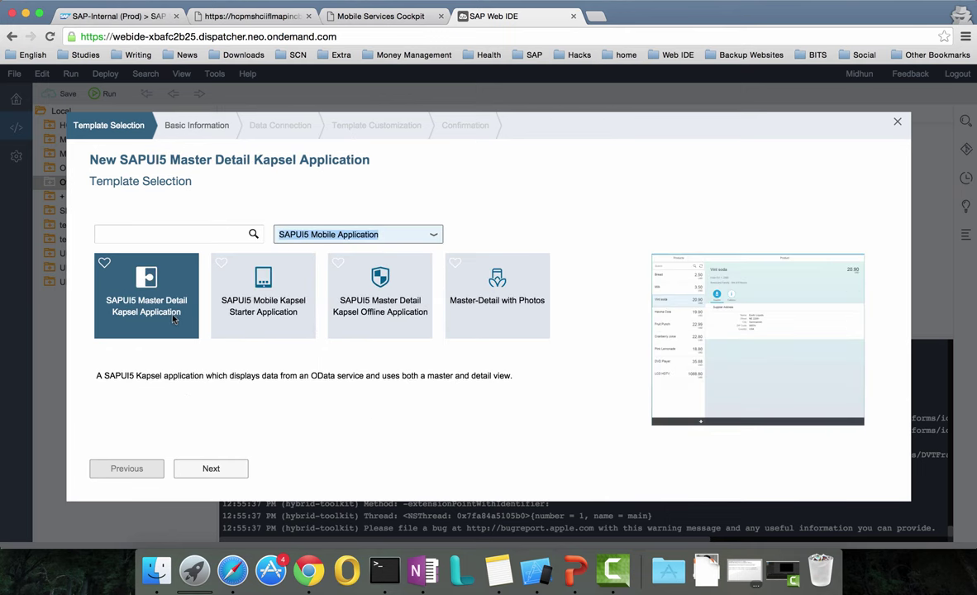
{"action": "left_click", "coordinate": [213, 469]}
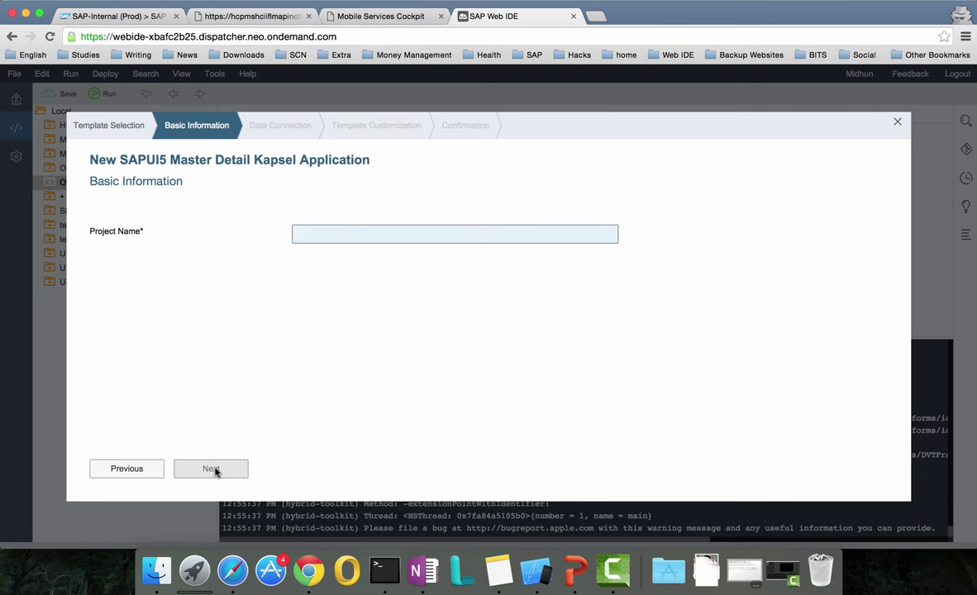
{"action": "type", "text": "CU"}
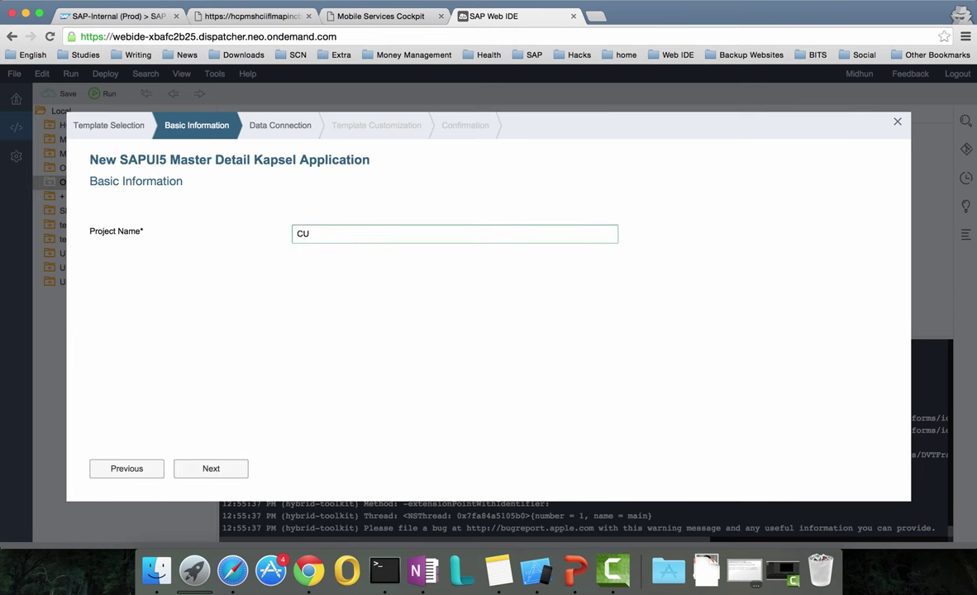
{"action": "type", "text": "sto"}
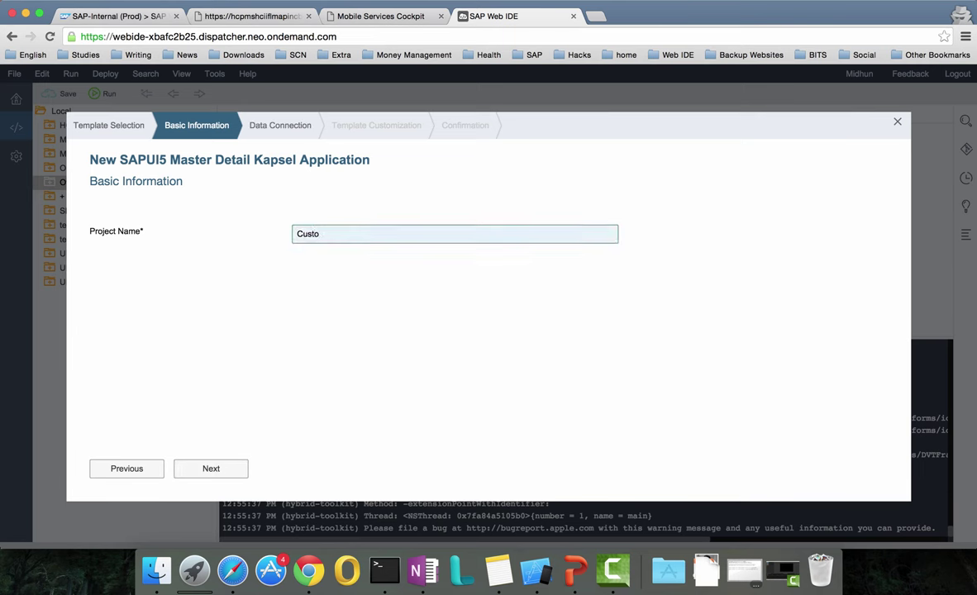
{"action": "type", "text": "mers"}
Connect the project to the HCI ODP system using the CustomersListDemo;v=1 service URL.
{"action": "left_click", "coordinate": [231, 468]}
{"action": "left_click", "coordinate": [153, 340]}
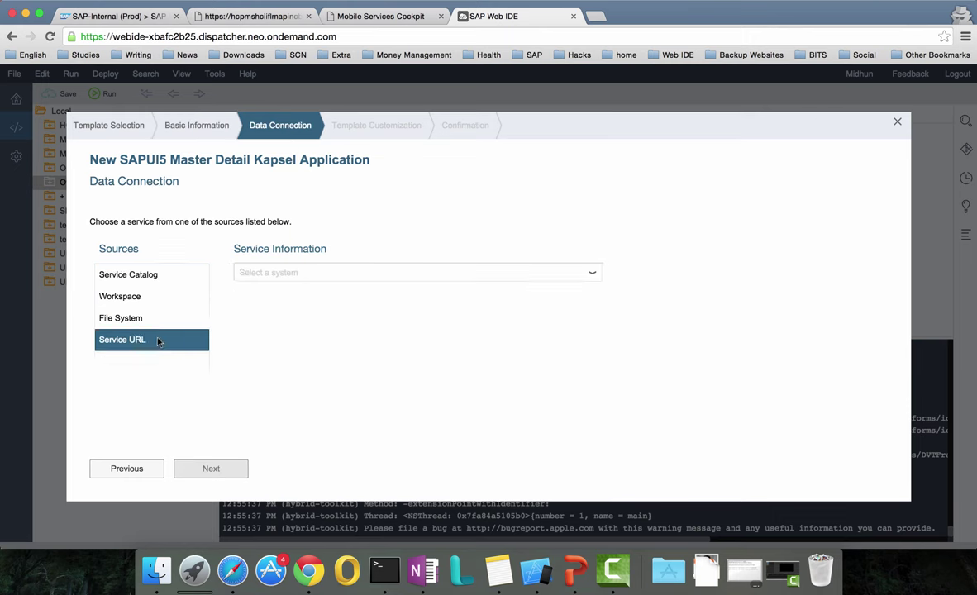
{"action": "left_click", "coordinate": [591, 276]}
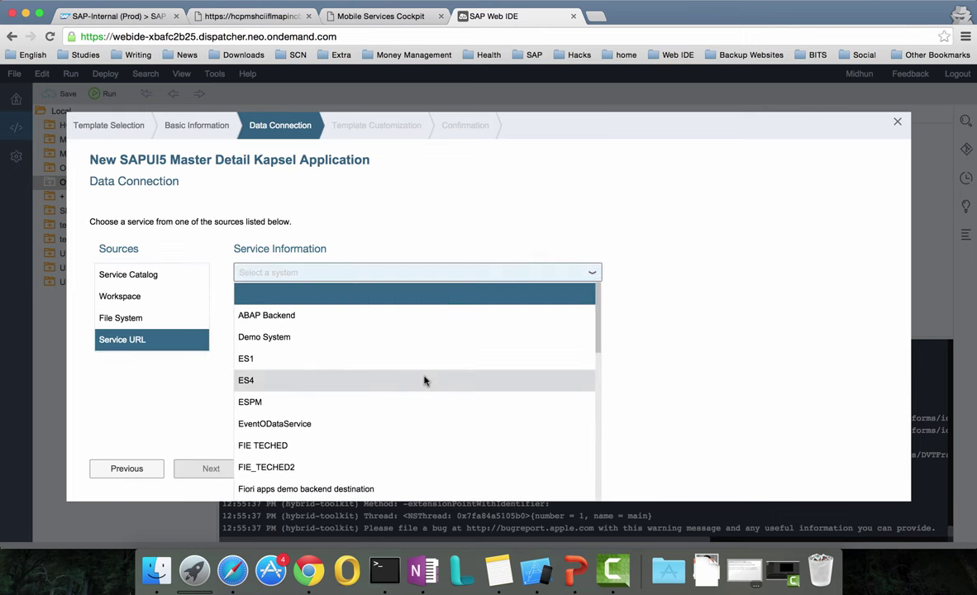
{"action": "scroll", "coordinate": [423, 380], "scroll_direction": "down", "scroll_amount": 3}
{"action": "scroll", "coordinate": [424, 380], "scroll_direction": "down", "scroll_amount": 5}
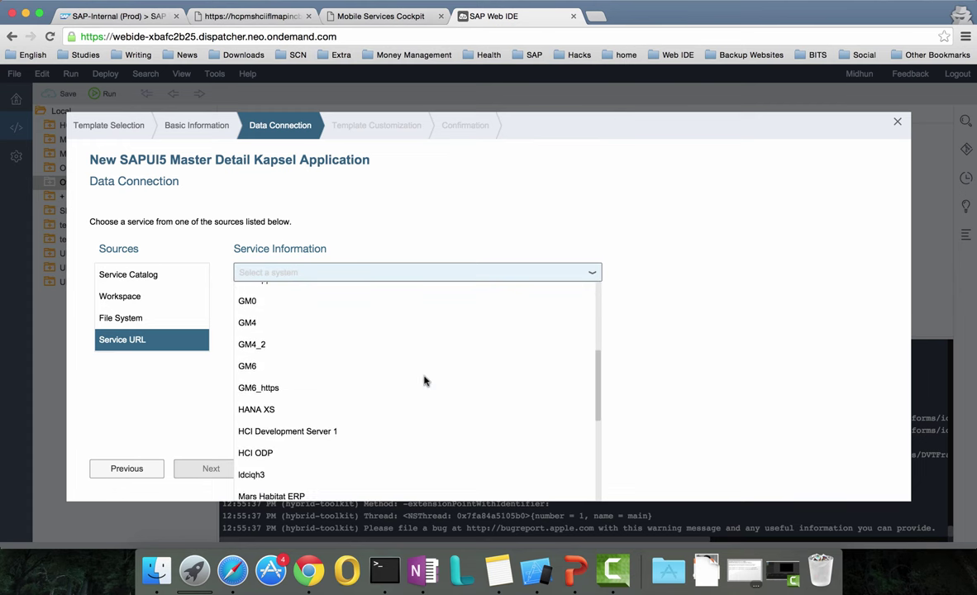
{"action": "left_click", "coordinate": [264, 422]}
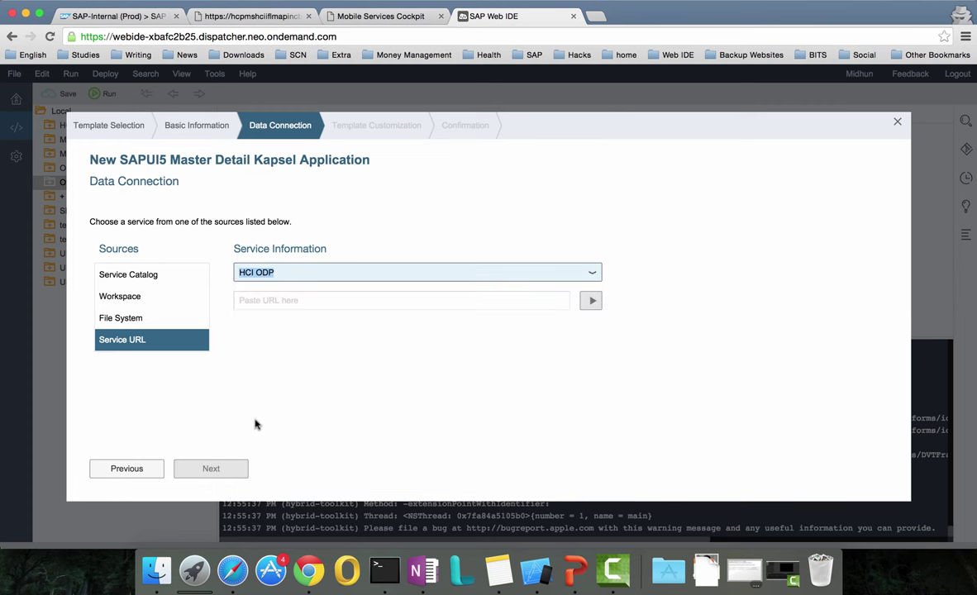
{"action": "left_click", "coordinate": [501, 302]}
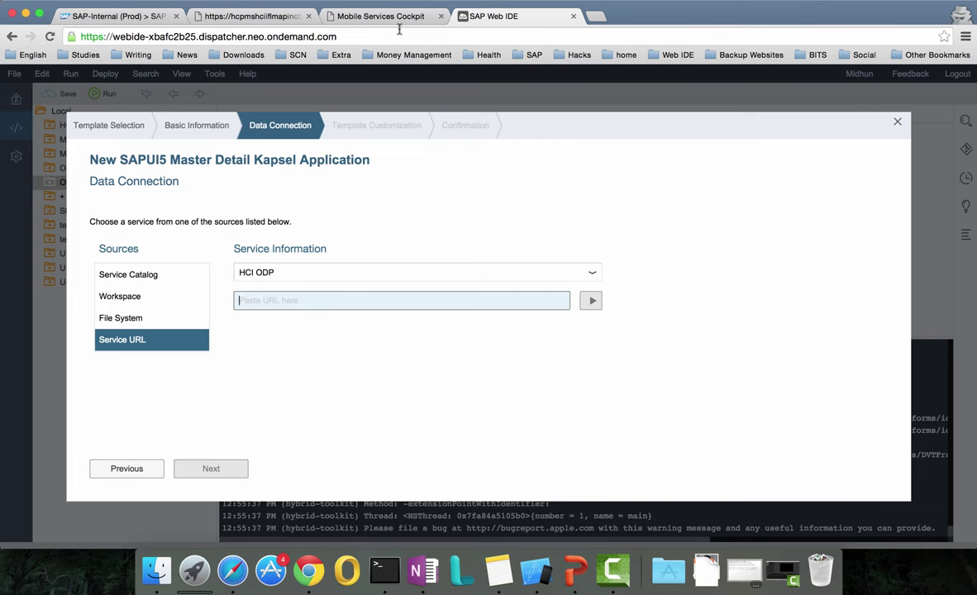
{"action": "left_click", "coordinate": [252, 15]}
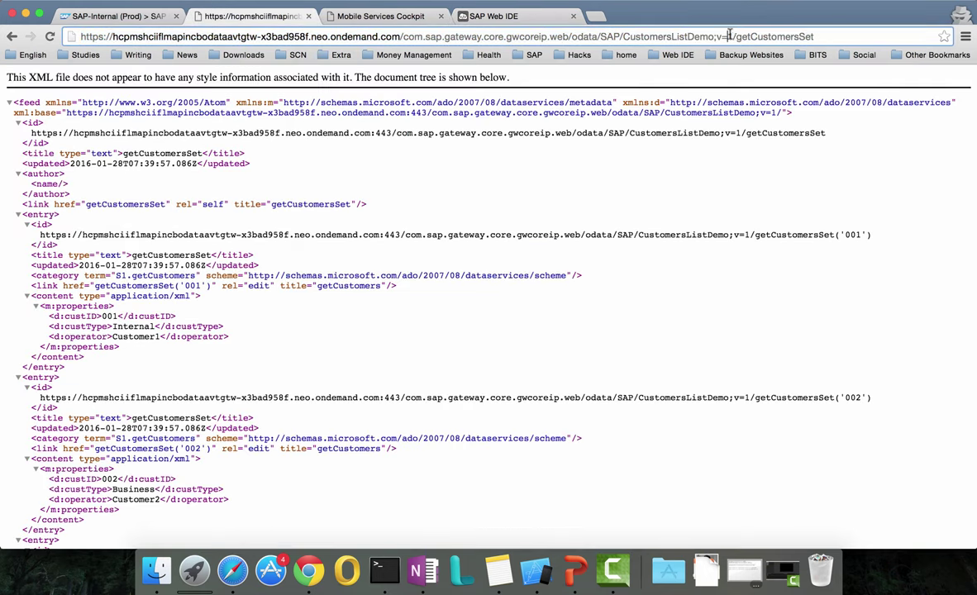
{"action": "left_click_drag", "start_coordinate": [733, 36], "coordinate": [630, 36]}
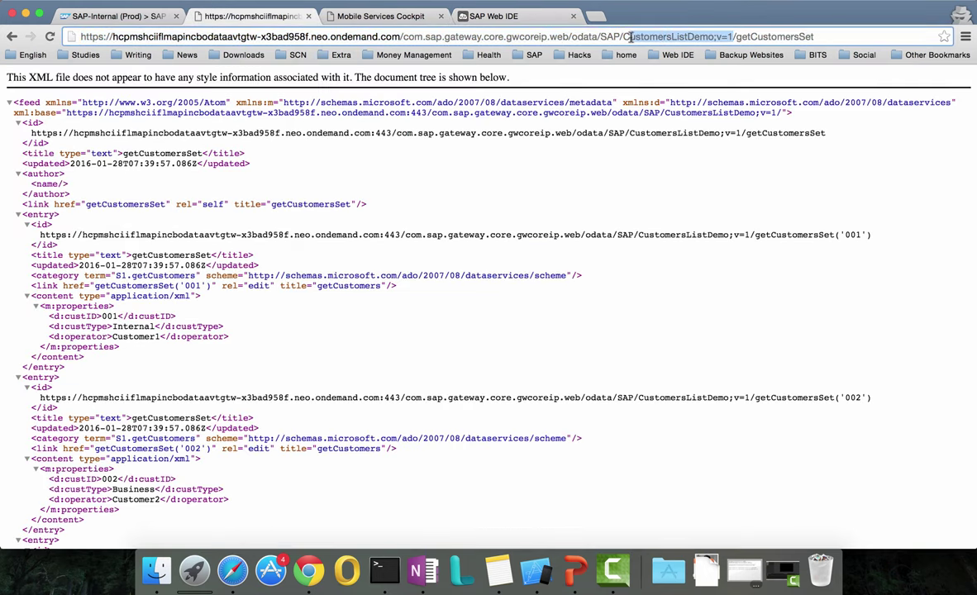
{"action": "left_click", "coordinate": [481, 16]}
{"action": "type", "text": "CustomersListDemo;v=1"}
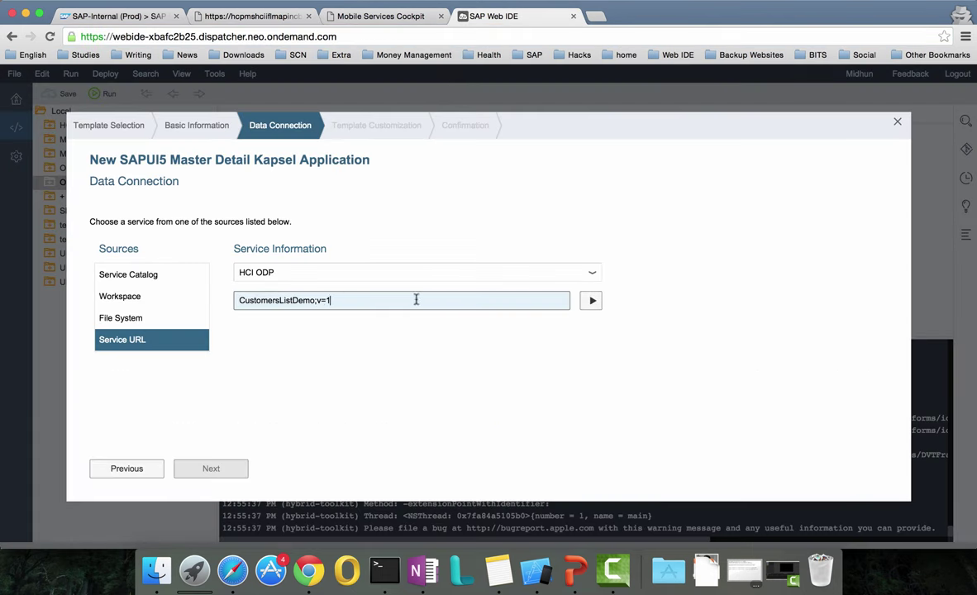
{"action": "left_click", "coordinate": [591, 300]}
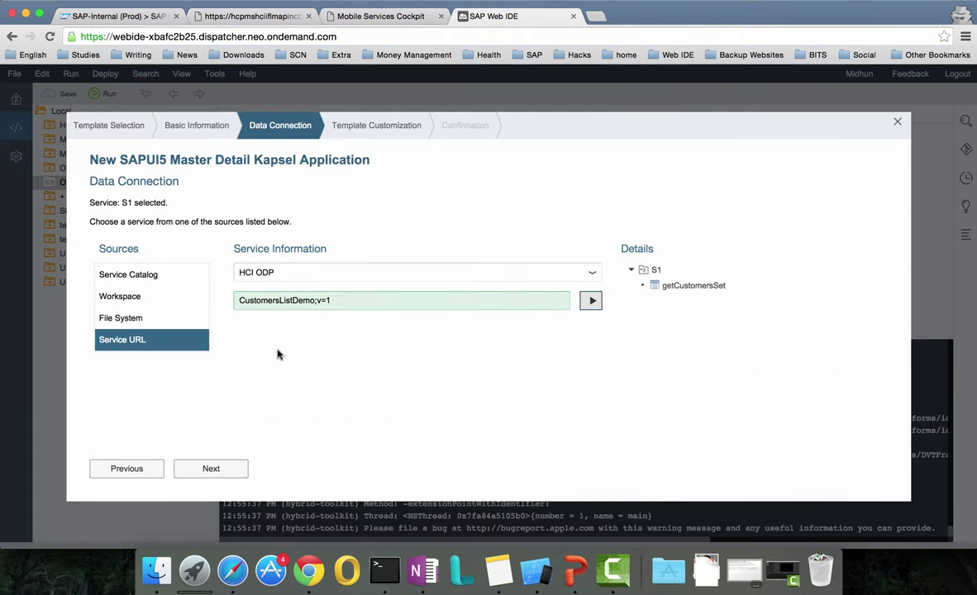
Title the master section 'Customers' and use the getCustomersSet OData collection.
{"action": "left_click", "coordinate": [219, 469]}
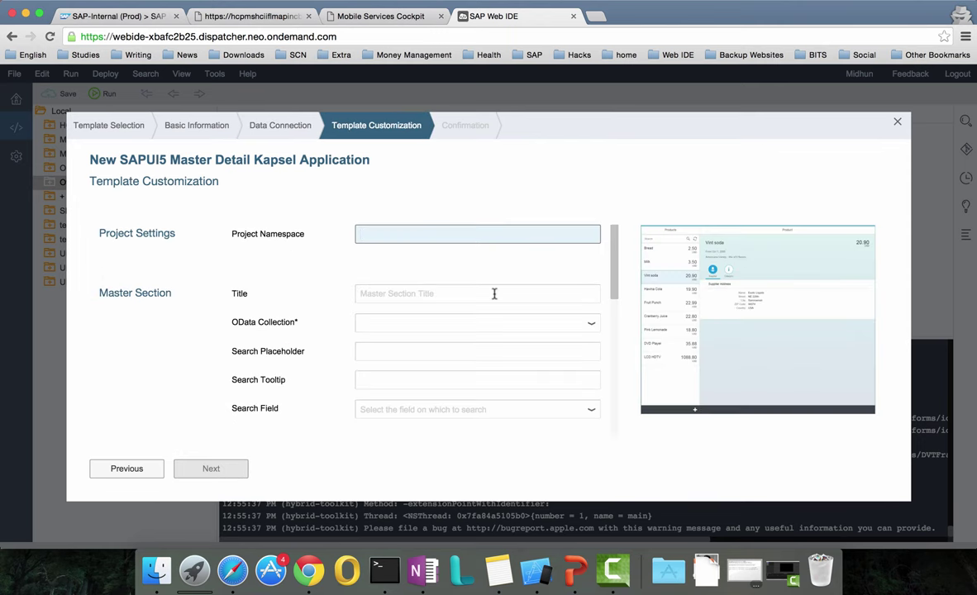
{"action": "type", "text": "Customers"}
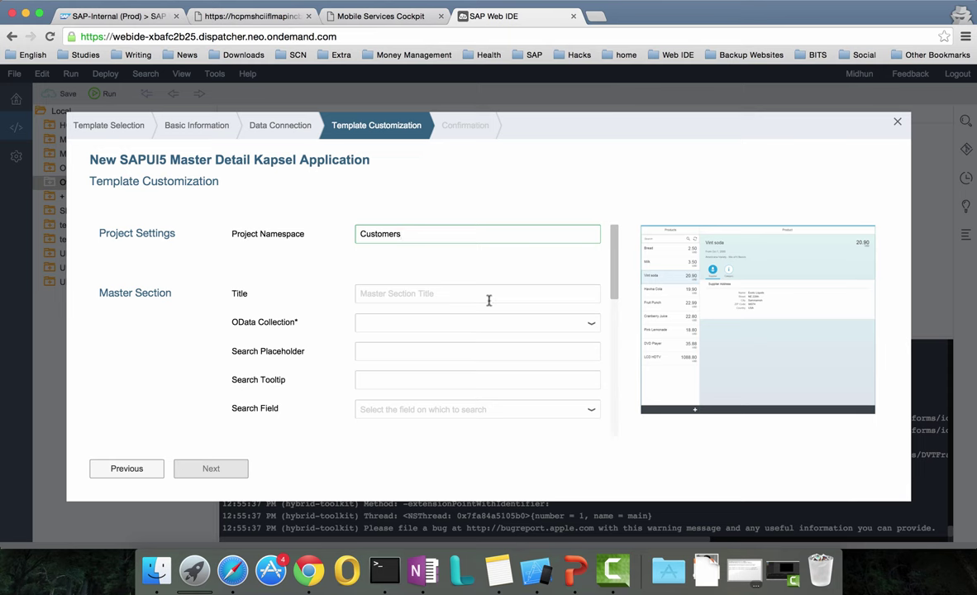
{"action": "left_click", "coordinate": [477, 294]}
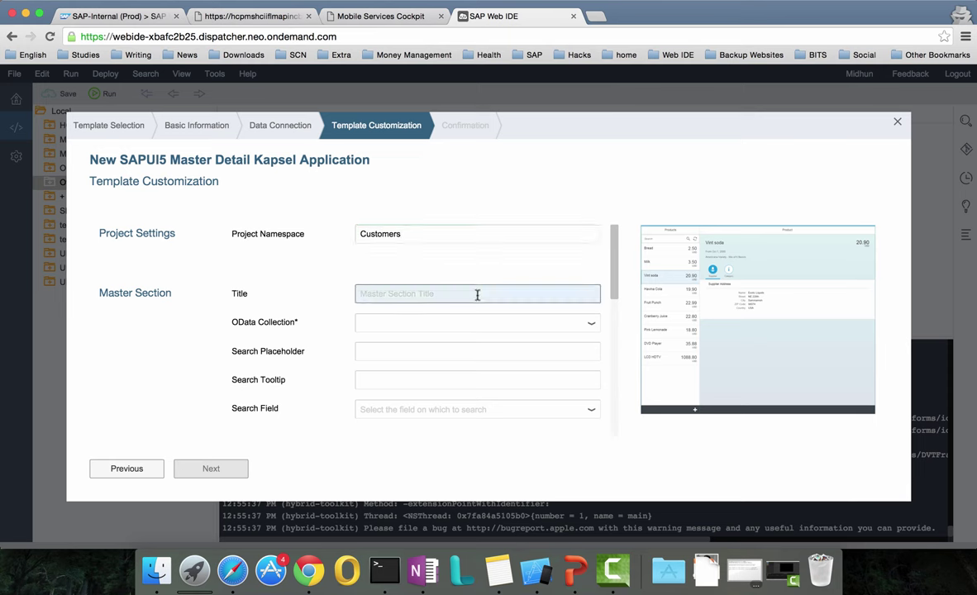
{"action": "type", "text": "Customer"}
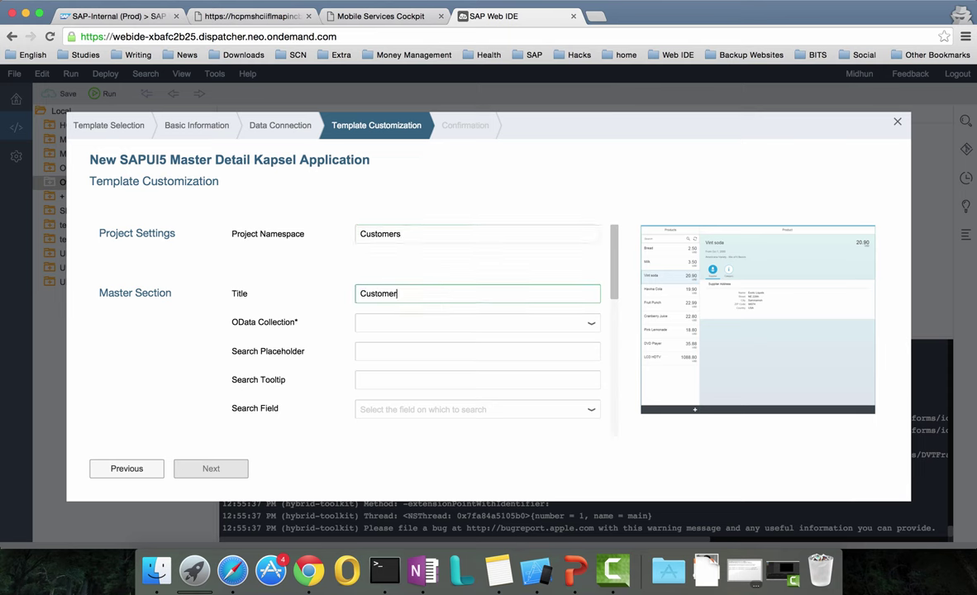
{"action": "type", "text": "s"}
{"action": "left_click", "coordinate": [591, 323]}
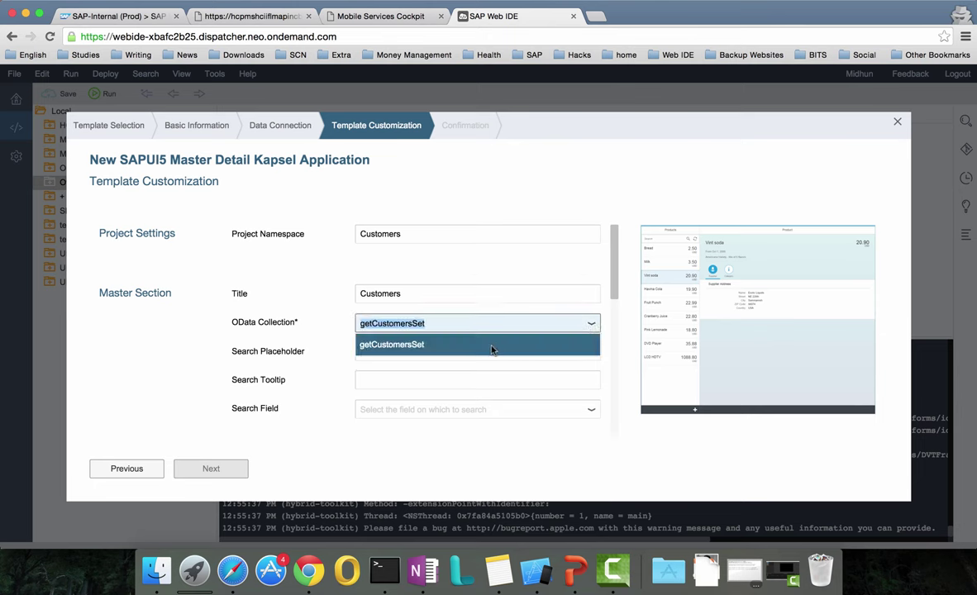
{"action": "left_click", "coordinate": [536, 339]}
Map search field and item title to custID, numeric attribute to custType, units to operator.
{"action": "left_click_drag", "start_coordinate": [615, 292], "coordinate": [619, 346]}
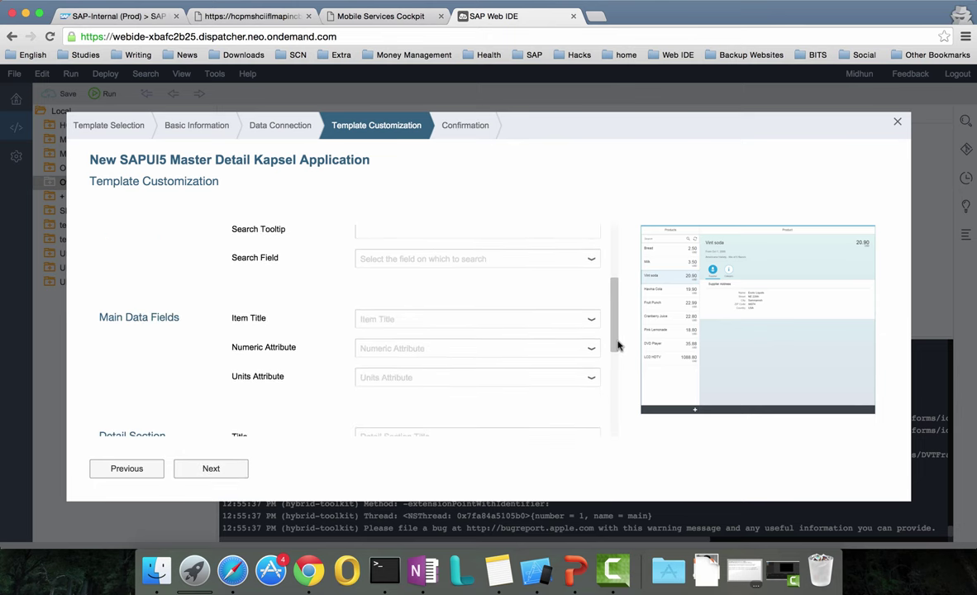
{"action": "left_click", "coordinate": [591, 259]}
{"action": "left_click", "coordinate": [519, 281]}
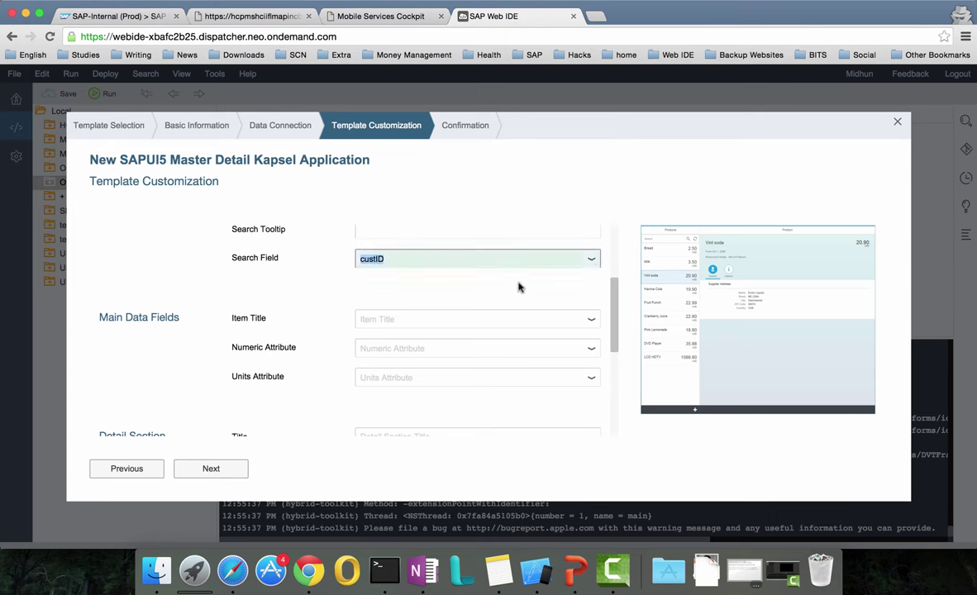
{"action": "left_click", "coordinate": [591, 319]}
{"action": "left_click", "coordinate": [544, 341]}
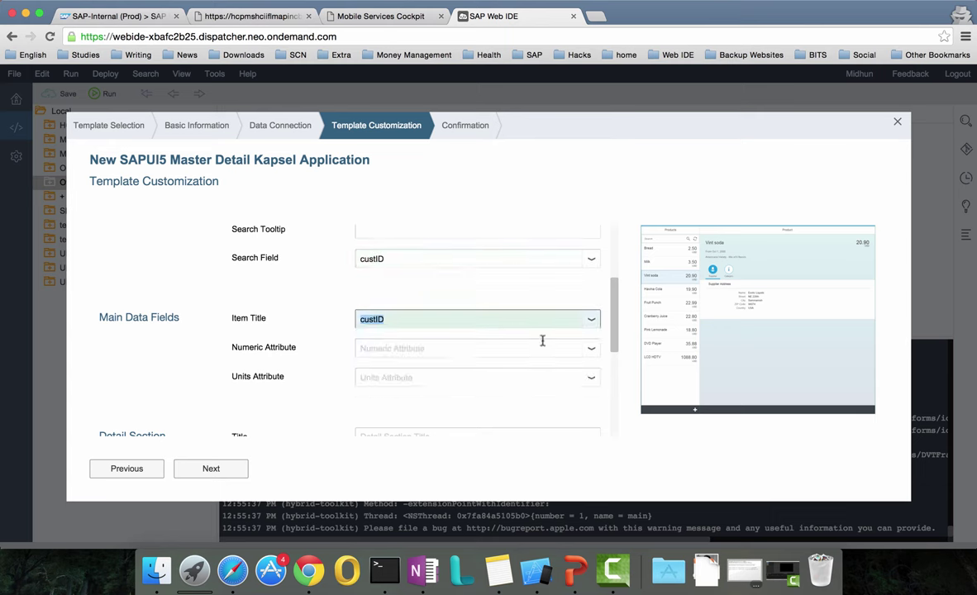
{"action": "left_click", "coordinate": [590, 345]}
{"action": "left_click", "coordinate": [529, 388]}
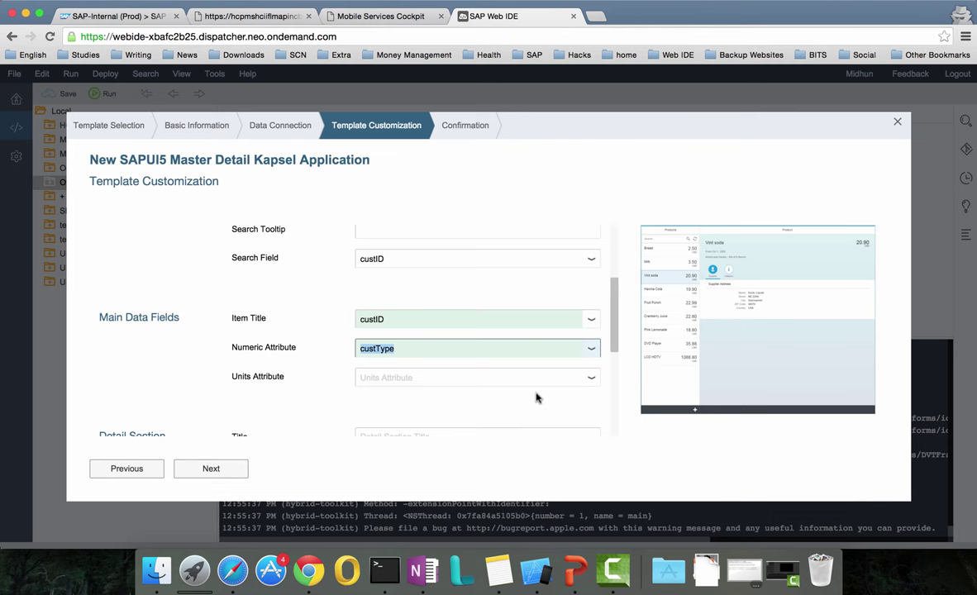
{"action": "left_click", "coordinate": [585, 380]}
{"action": "left_click", "coordinate": [539, 443]}
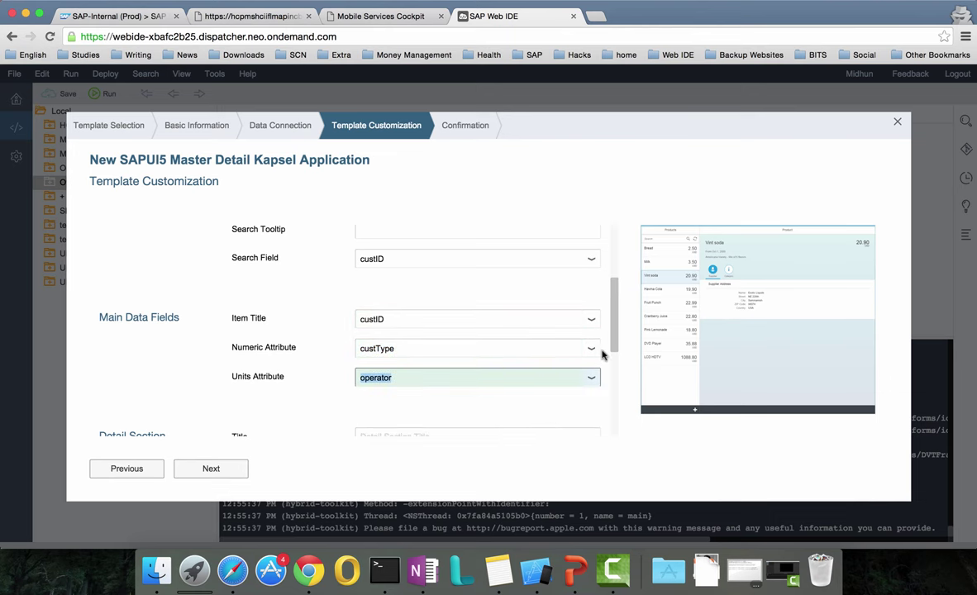
{"action": "left_click_drag", "start_coordinate": [615, 333], "coordinate": [621, 397]}
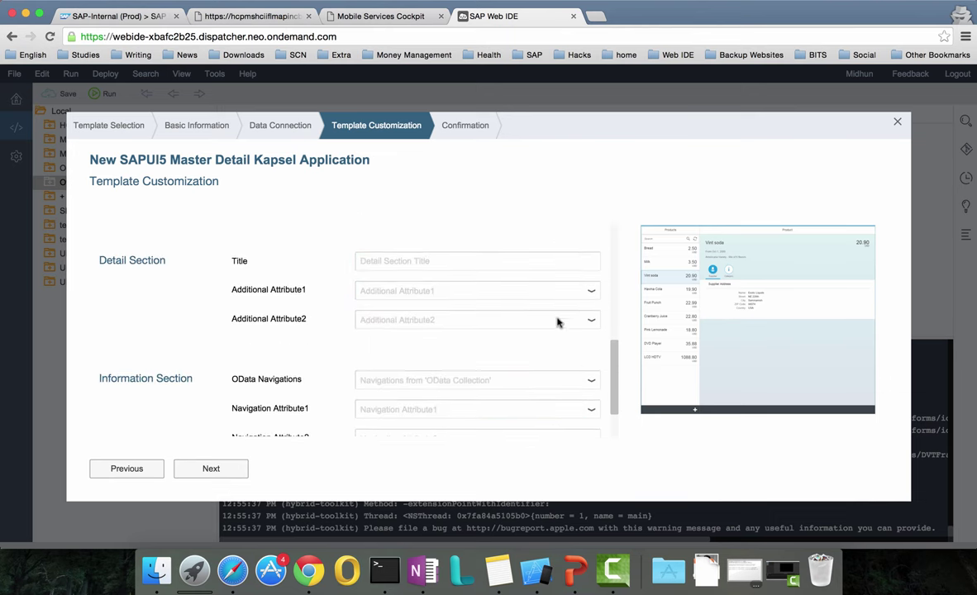
Title the detail section 'Details' with additional attributes custID and operator.
{"action": "left_click", "coordinate": [484, 262]}
{"action": "type", "text": "Detail"}
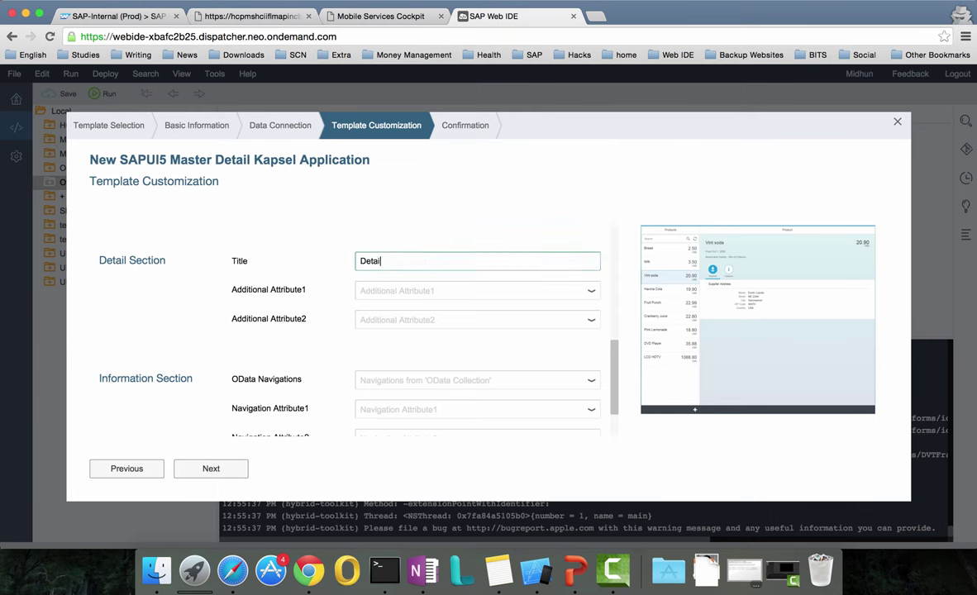
{"action": "left_click", "coordinate": [591, 291]}
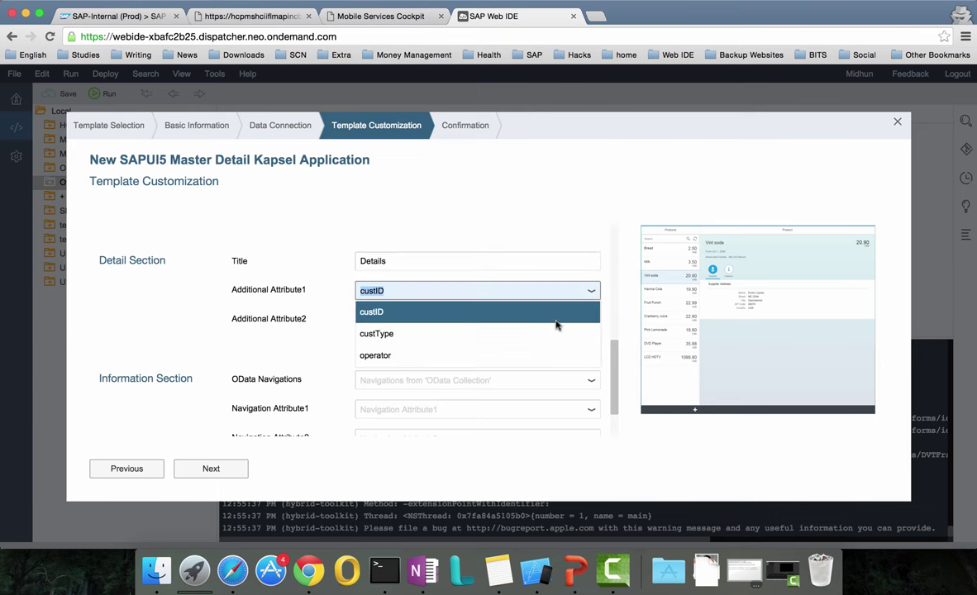
{"action": "left_click", "coordinate": [557, 315]}
{"action": "left_click", "coordinate": [591, 322]}
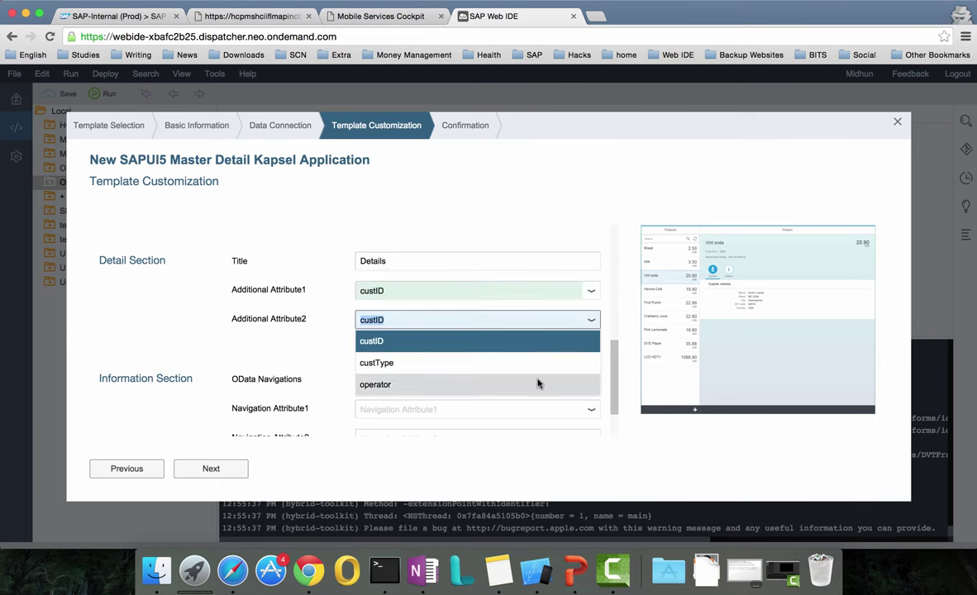
{"action": "left_click", "coordinate": [537, 382]}
{"action": "left_click", "coordinate": [232, 469]}
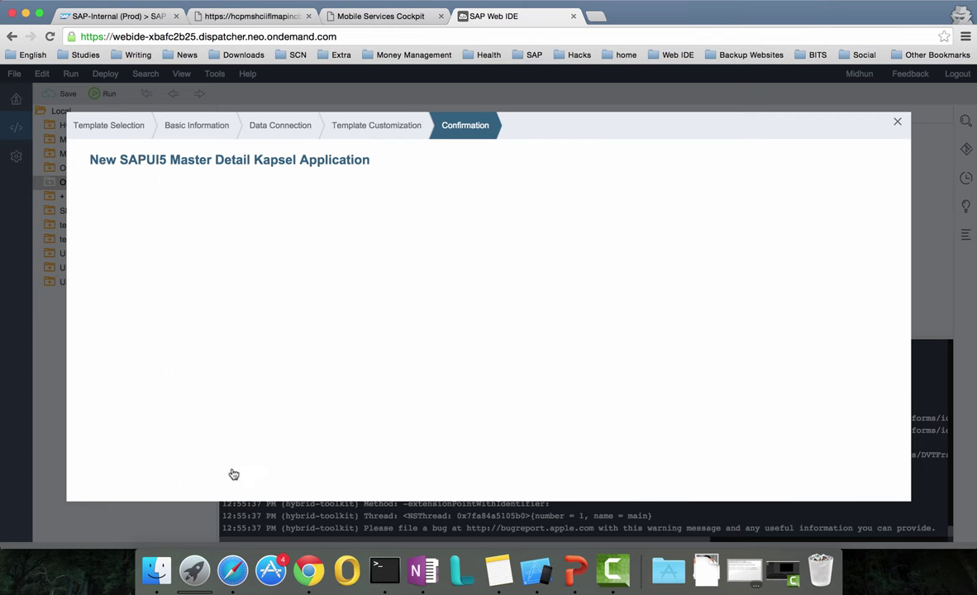
Create the Customers project and open its Device Configuration project settings.
{"action": "left_click", "coordinate": [235, 468]}
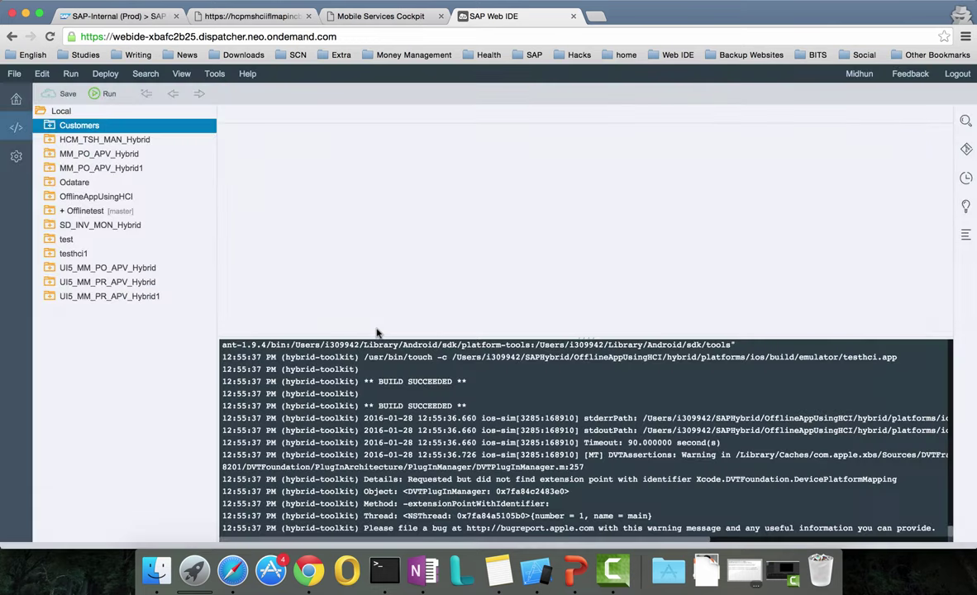
{"action": "left_click", "coordinate": [50, 126]}
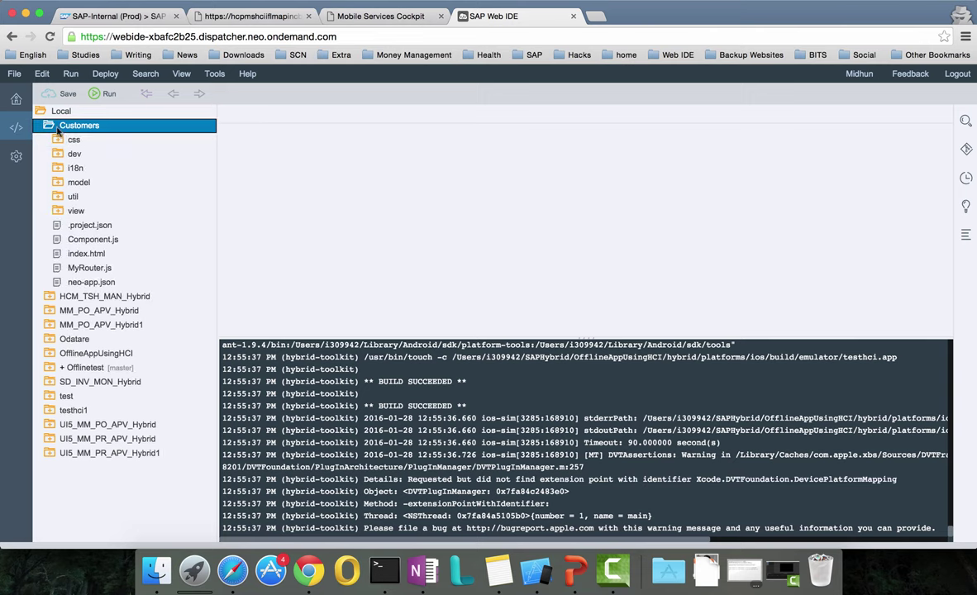
{"action": "right_click", "coordinate": [83, 129]}
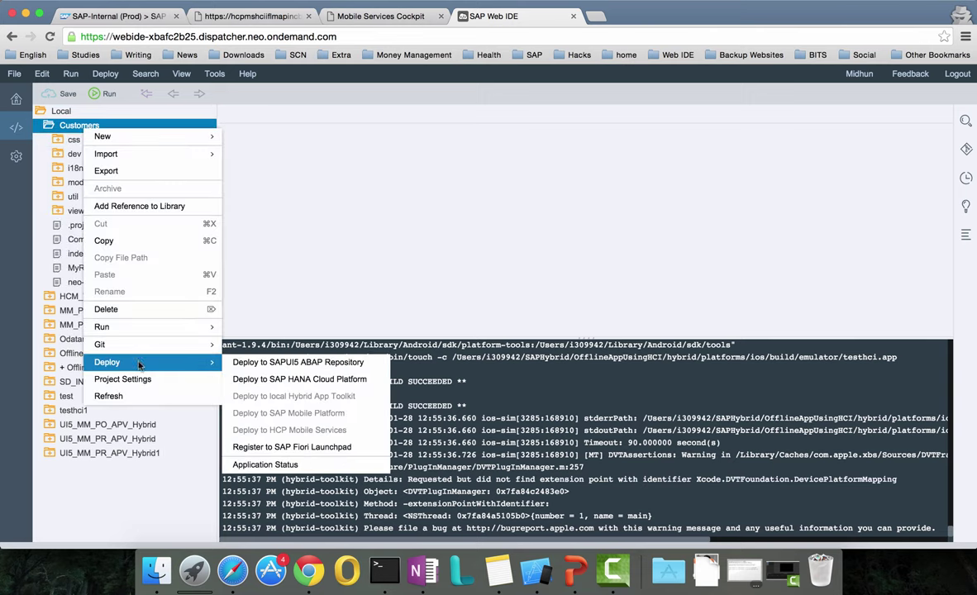
{"action": "left_click", "coordinate": [123, 380]}
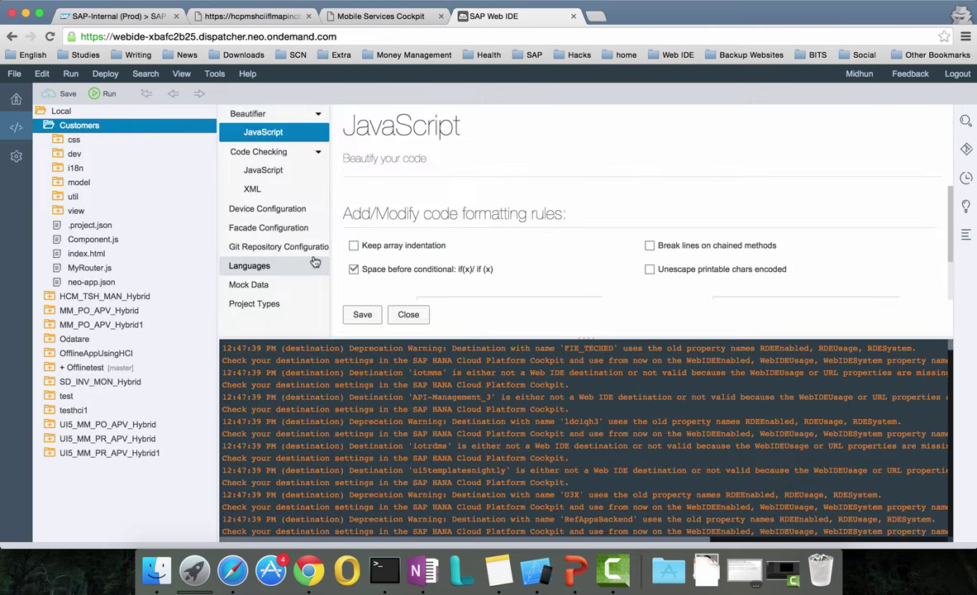
{"action": "left_click", "coordinate": [266, 207]}
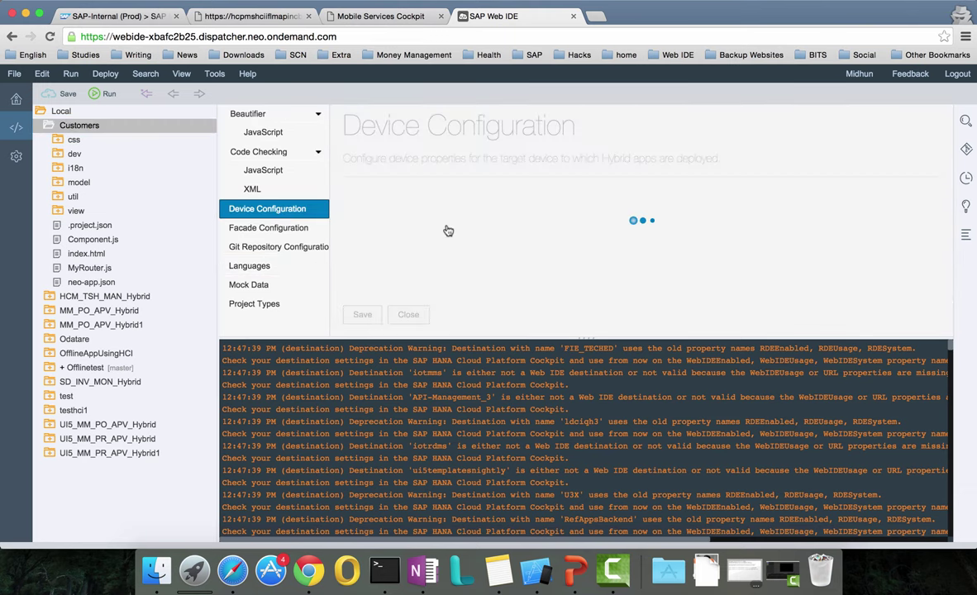
Enter the app name, app ID com.hci.demo and version.
{"action": "left_click_drag", "start_coordinate": [490, 338], "coordinate": [496, 460]}
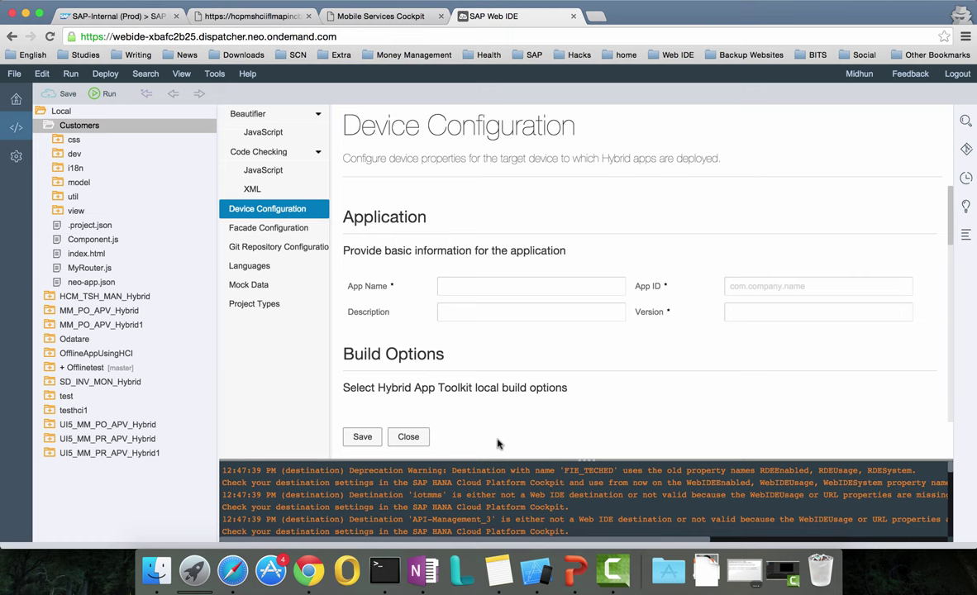
{"action": "left_click", "coordinate": [497, 283]}
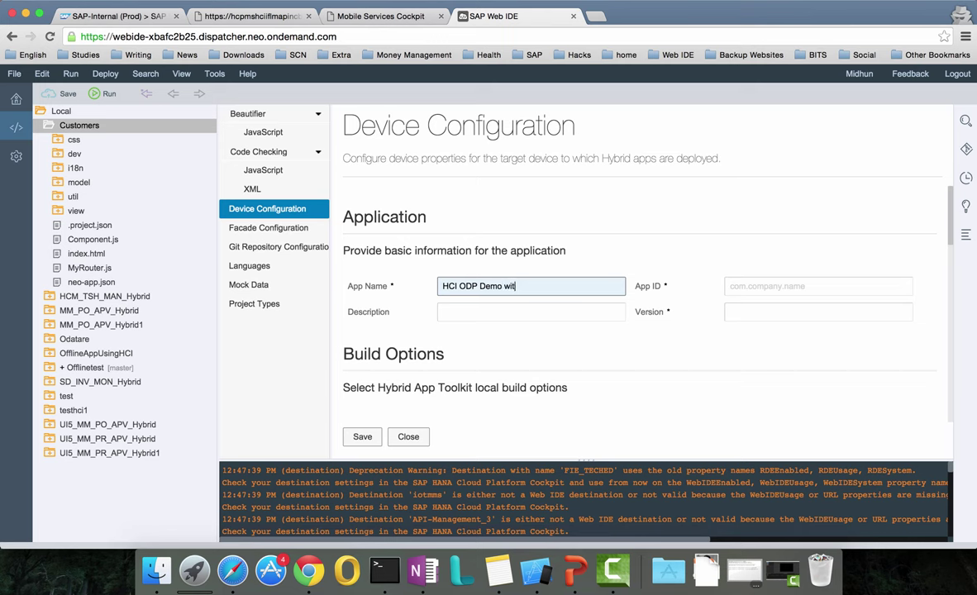
{"action": "left_click", "coordinate": [763, 285]}
{"action": "type", "text": "com."}
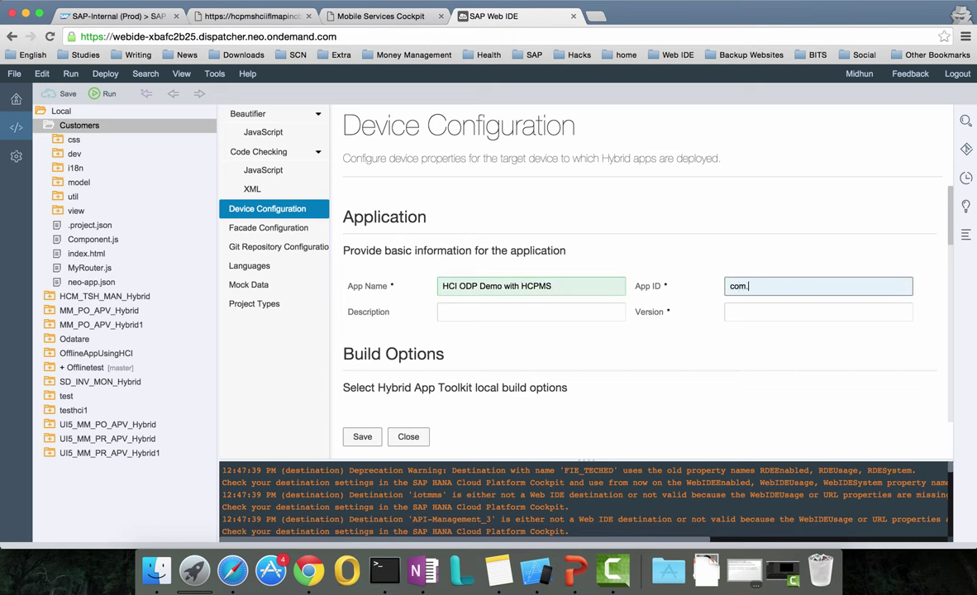
{"action": "type", "text": "hci.demo"}
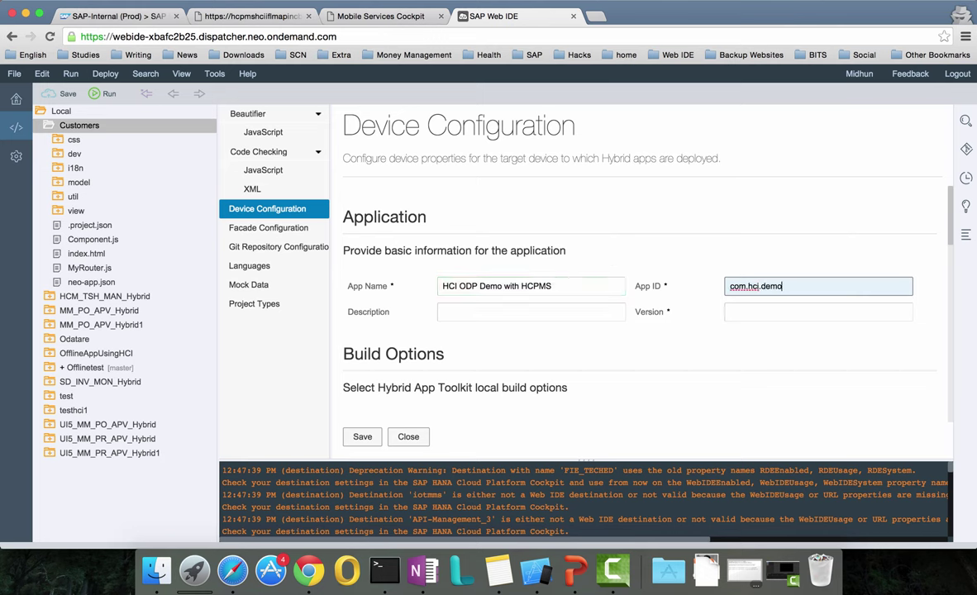
{"action": "left_click", "coordinate": [735, 314]}
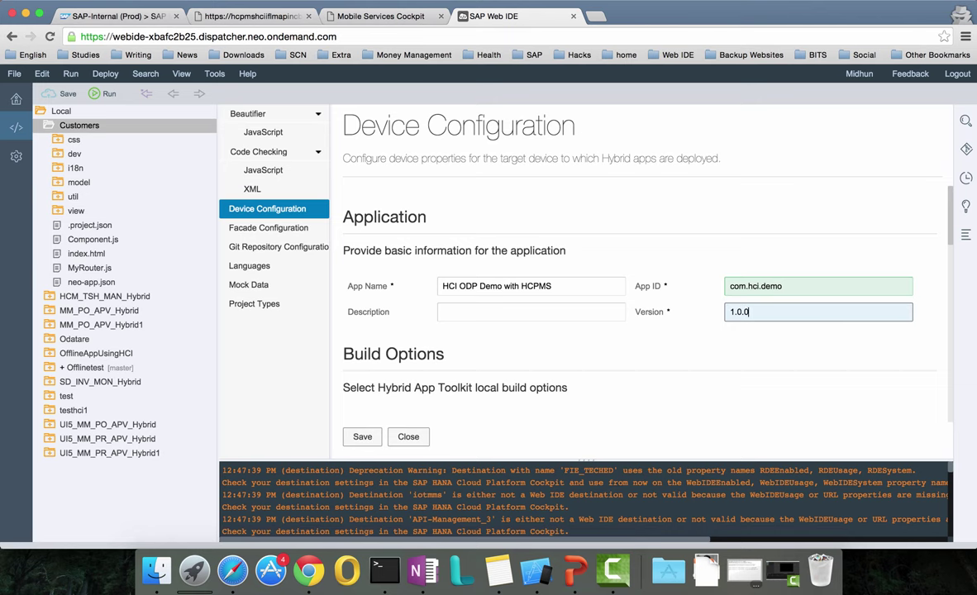
Choose debug mode, iOS platform, Kapsel Logon Manager and Settings plugins, then save and close.
{"action": "scroll", "coordinate": [672, 340], "scroll_direction": "down", "scroll_amount": 5}
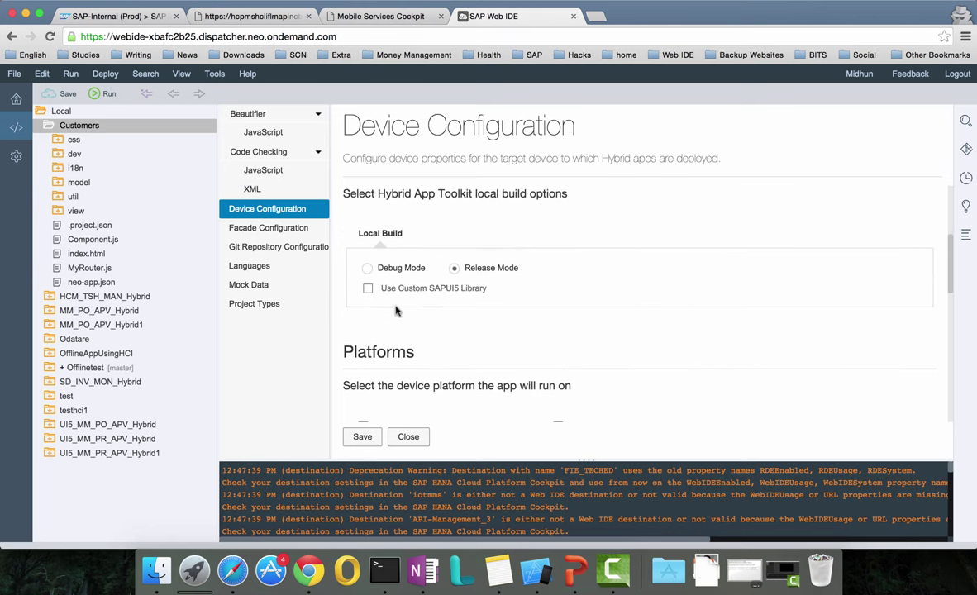
{"action": "left_click", "coordinate": [368, 270]}
{"action": "scroll", "coordinate": [469, 316], "scroll_direction": "down", "scroll_amount": 3}
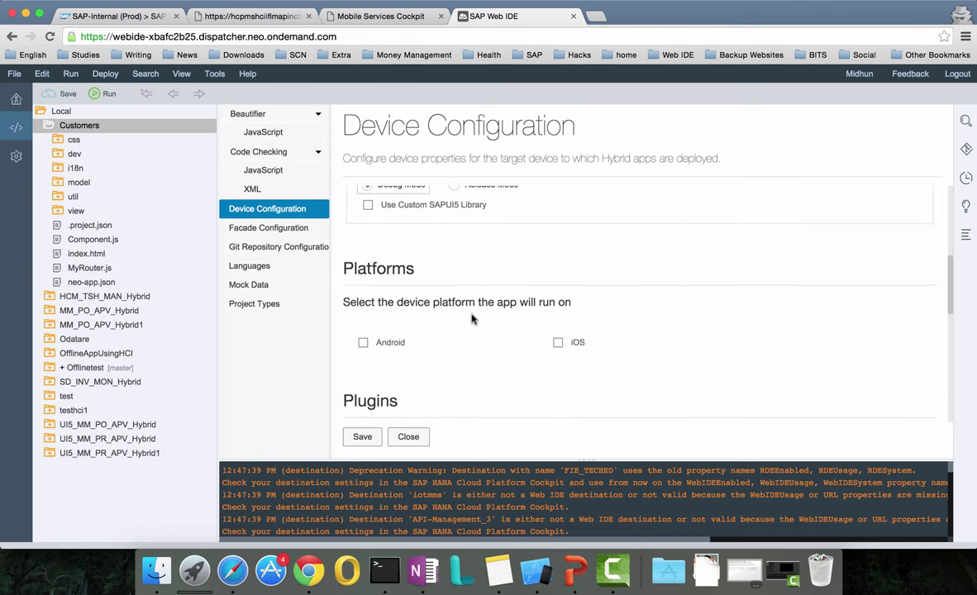
{"action": "left_click", "coordinate": [559, 334]}
{"action": "scroll", "coordinate": [526, 312], "scroll_direction": "down", "scroll_amount": 5}
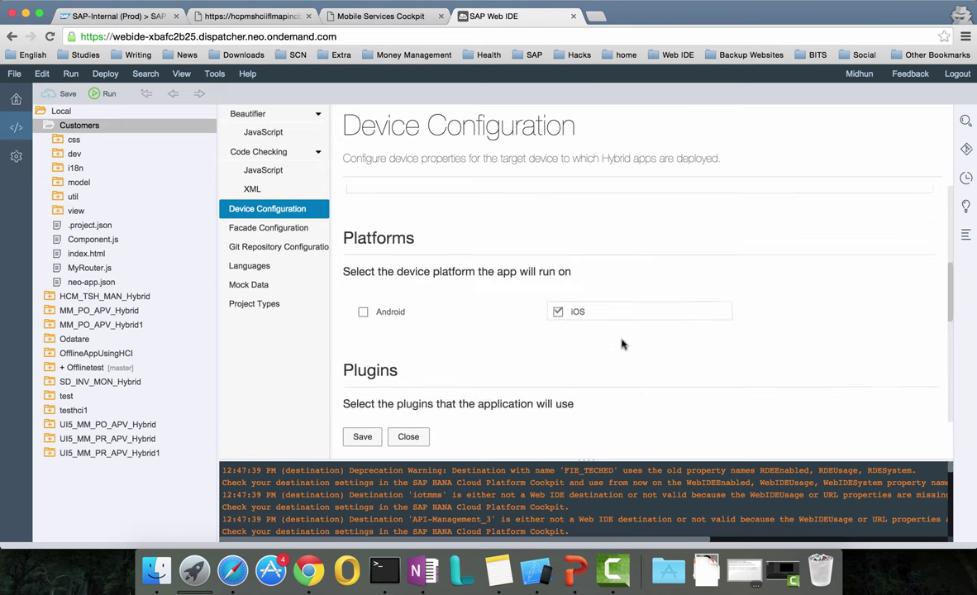
{"action": "left_click", "coordinate": [455, 262]}
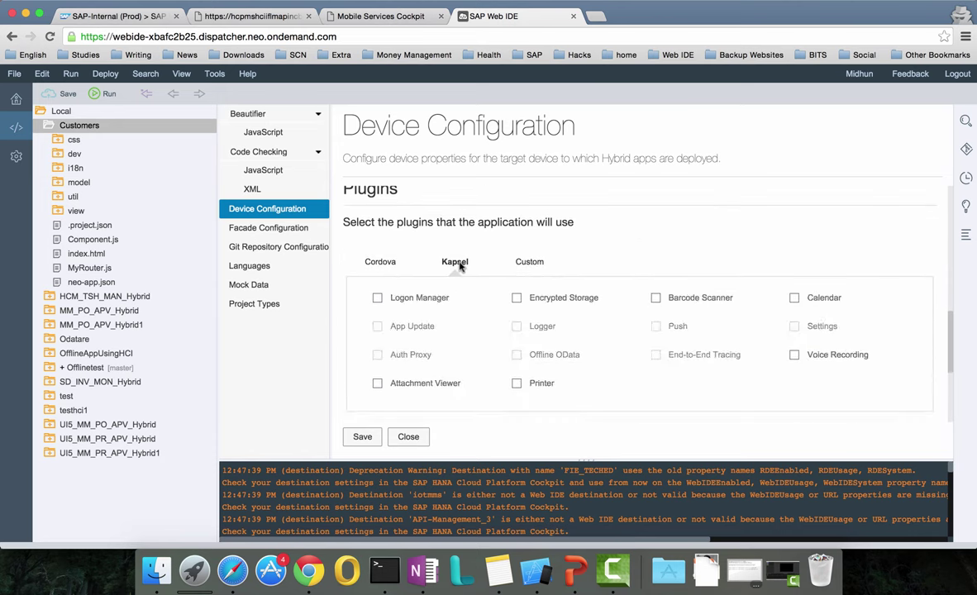
{"action": "scroll", "coordinate": [461, 266], "scroll_direction": "down", "scroll_amount": 1}
{"action": "left_click", "coordinate": [378, 269]}
{"action": "left_click", "coordinate": [794, 295]}
{"action": "scroll", "coordinate": [659, 367], "scroll_direction": "down", "scroll_amount": 5}
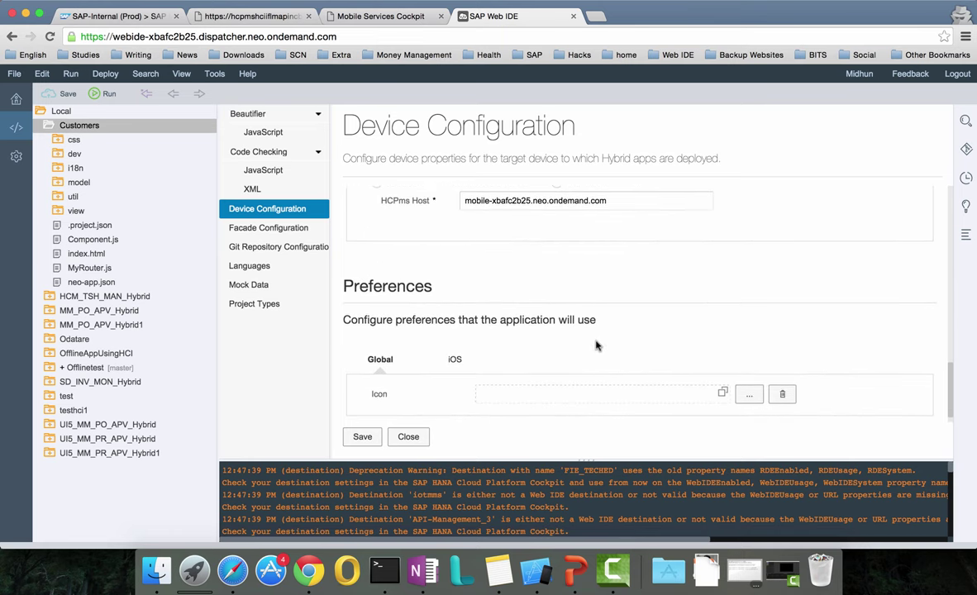
{"action": "left_click", "coordinate": [364, 437]}
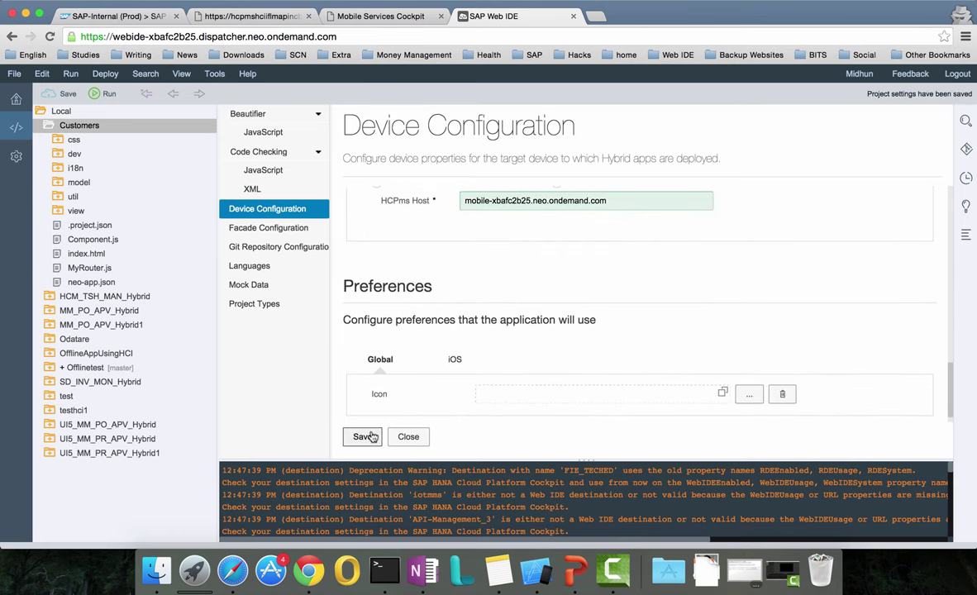
{"action": "left_click", "coordinate": [408, 437]}
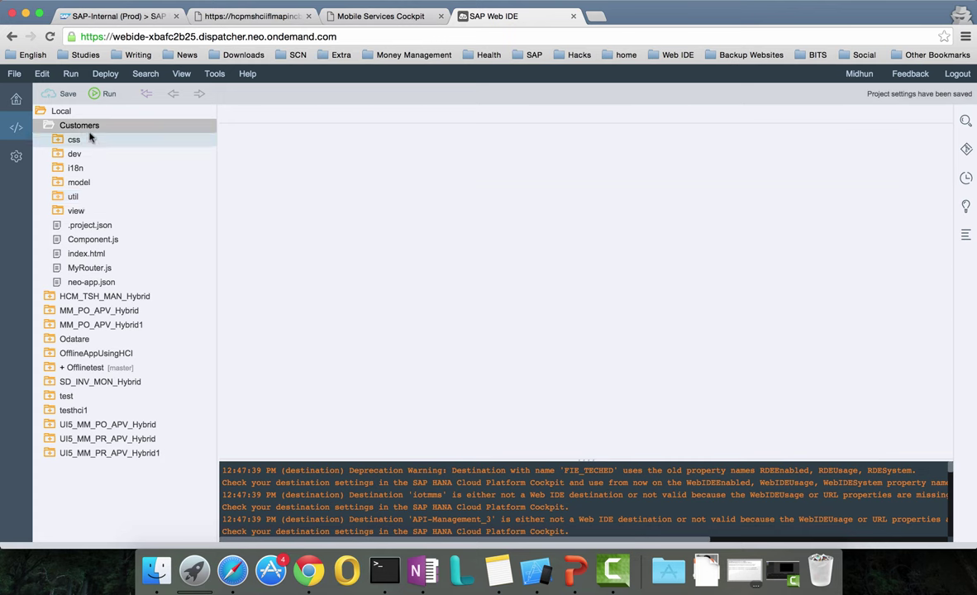
Run the Customers project on the iOS Simulator with the iPhone-6,8.1 target.
{"action": "right_click", "coordinate": [86, 128]}
{"action": "mouse_move", "coordinate": [141, 327]}
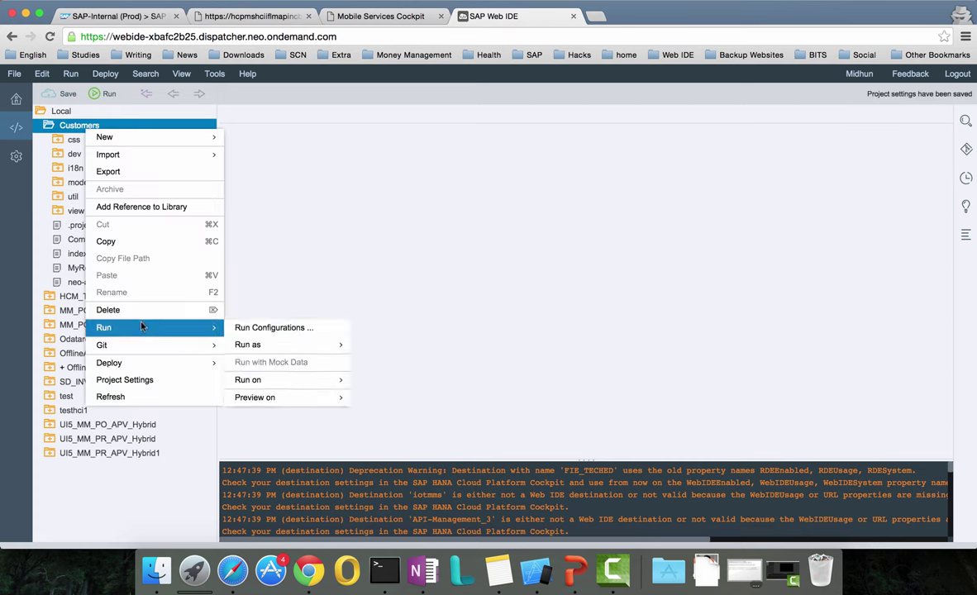
{"action": "mouse_move", "coordinate": [273, 380]}
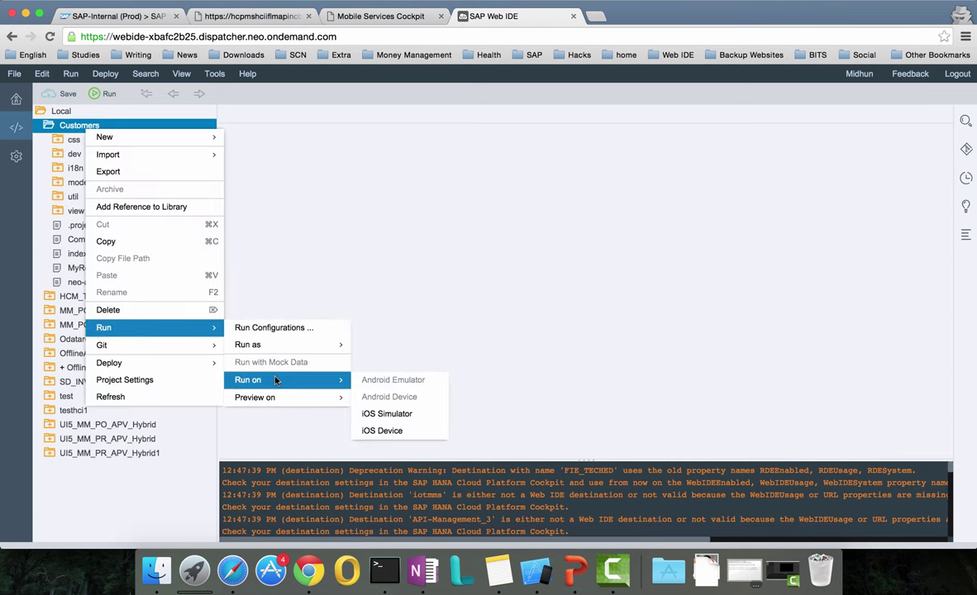
{"action": "left_click", "coordinate": [377, 411]}
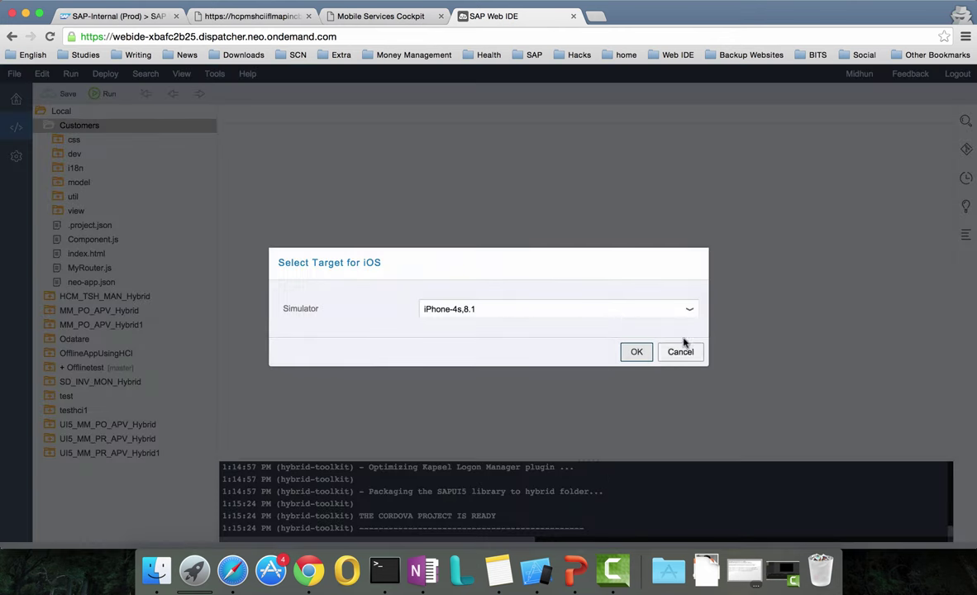
{"action": "left_click", "coordinate": [689, 309]}
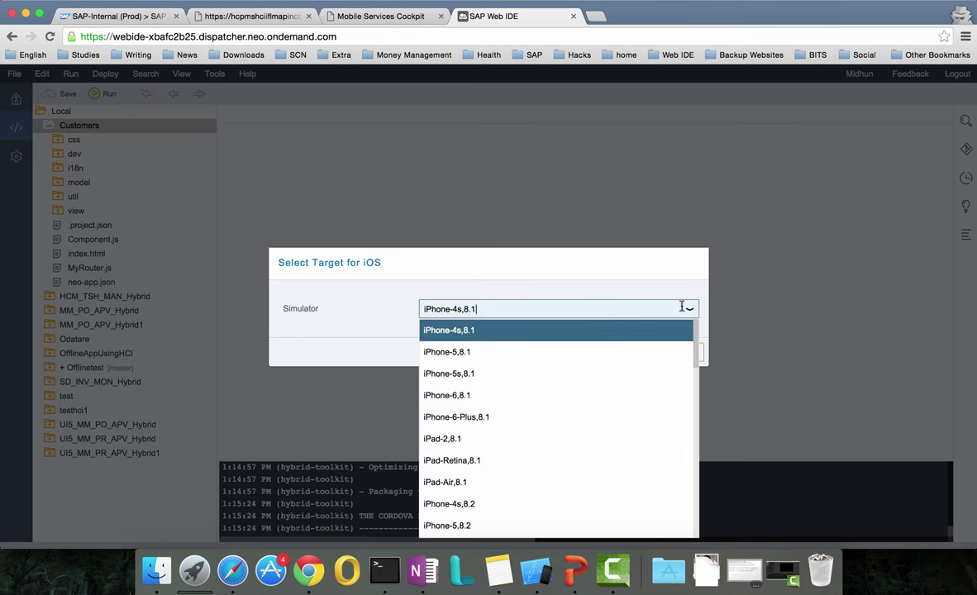
{"action": "left_click", "coordinate": [479, 396]}
{"action": "left_click", "coordinate": [633, 353]}
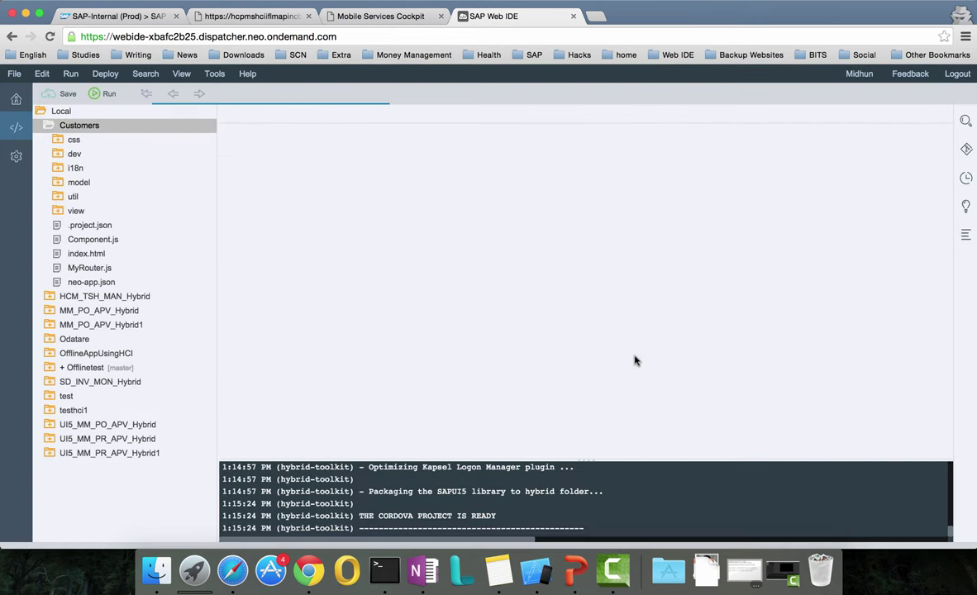